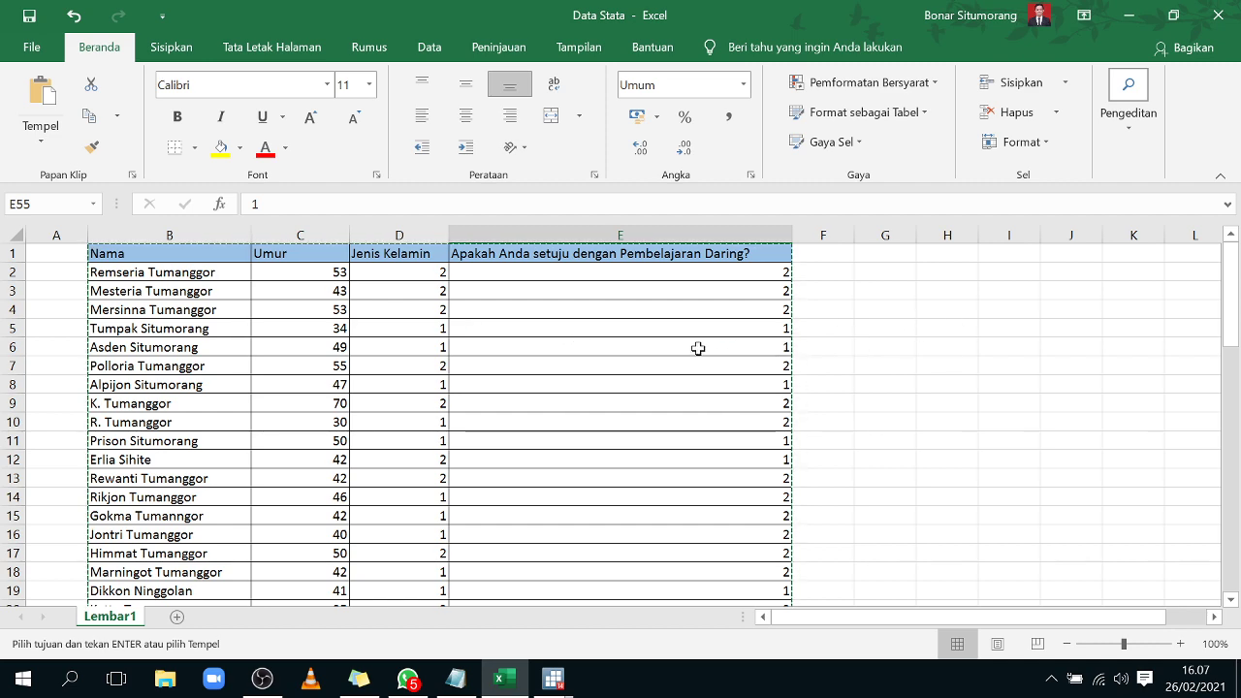
Step: Copy the whole respondent table, headers included, from B1 to E63
drag(114, 249, 633, 525)
right_click(568, 358)
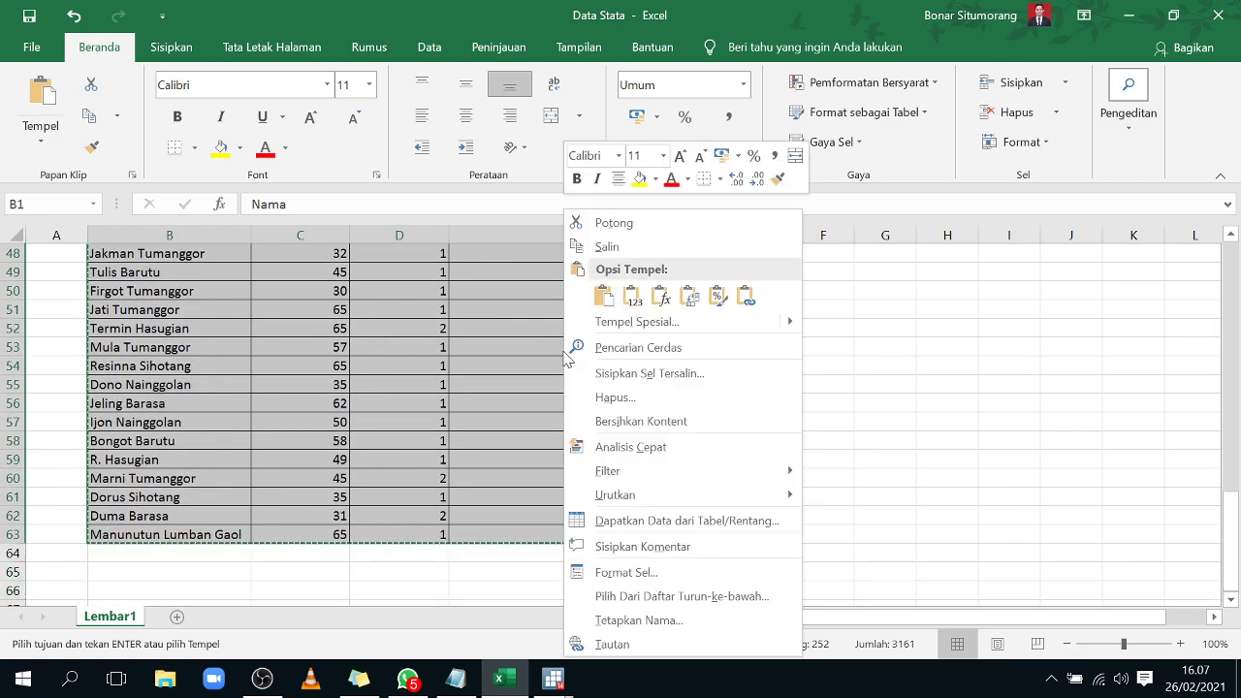
click(607, 247)
scroll(626, 388, up, 16)
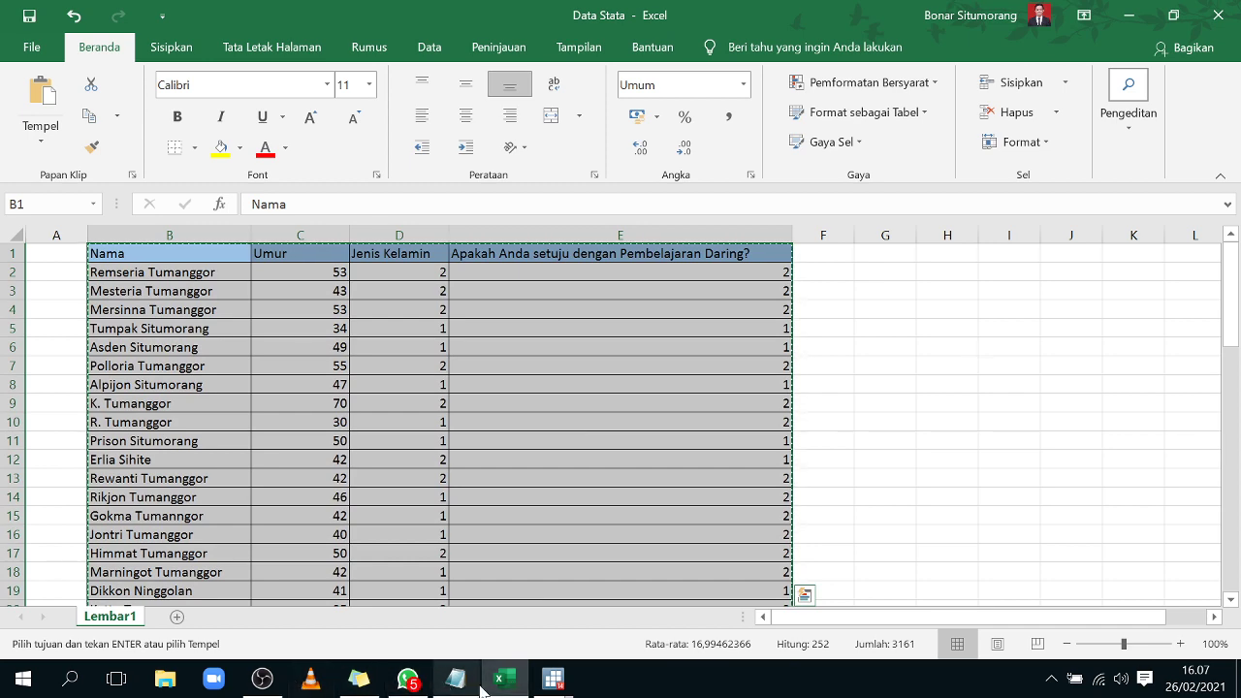
Step: Switch to Stata's Data Editor and paste the copied table into the first cell, treating the first row as variable names
mouse_move(550, 684)
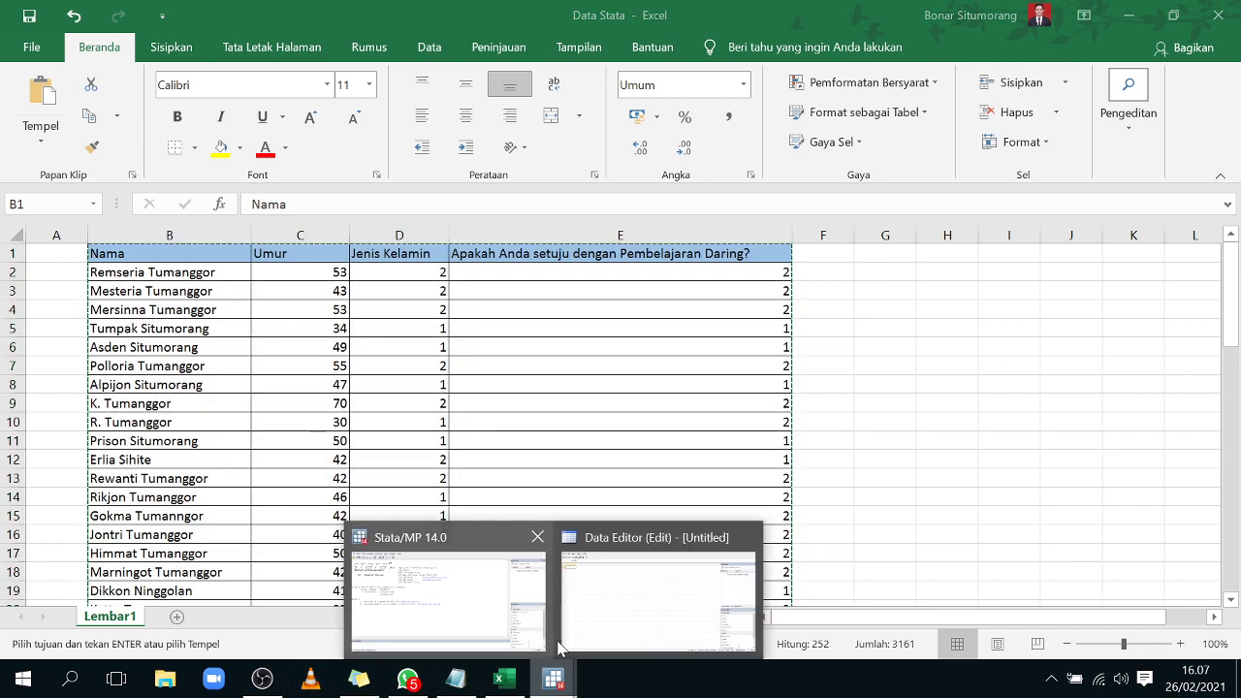
mouse_move(494, 606)
click(643, 596)
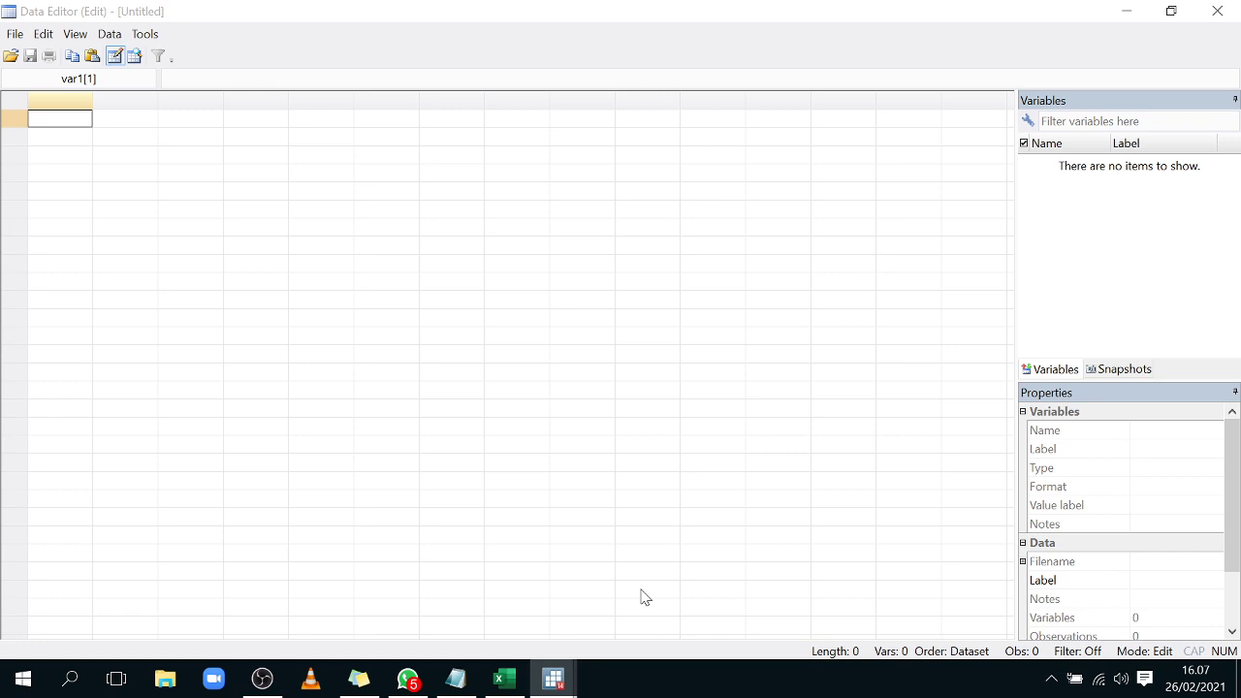
right_click(67, 125)
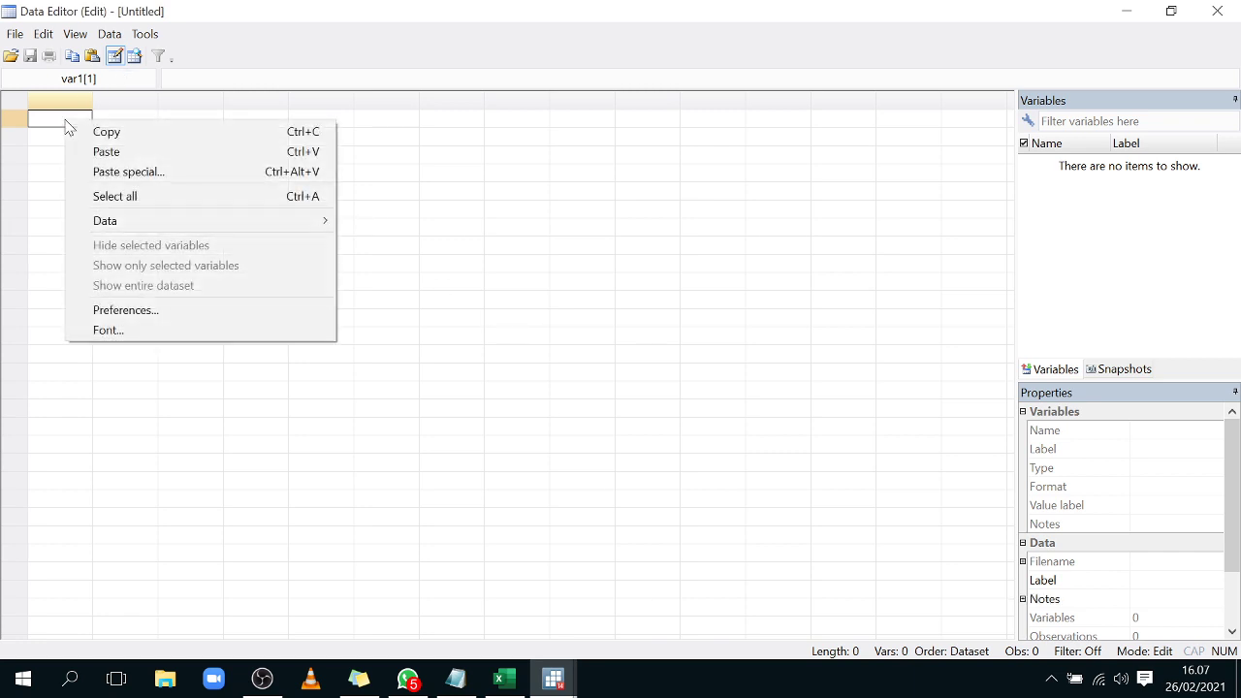
click(111, 155)
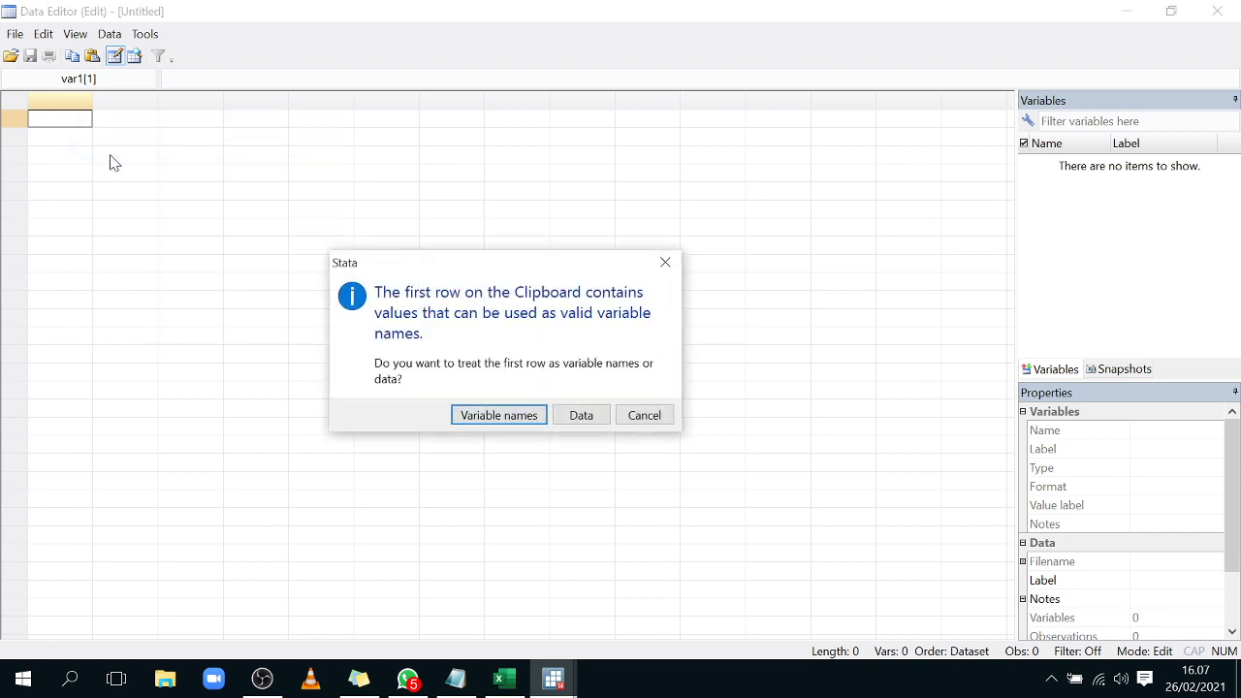
drag(383, 262, 405, 175)
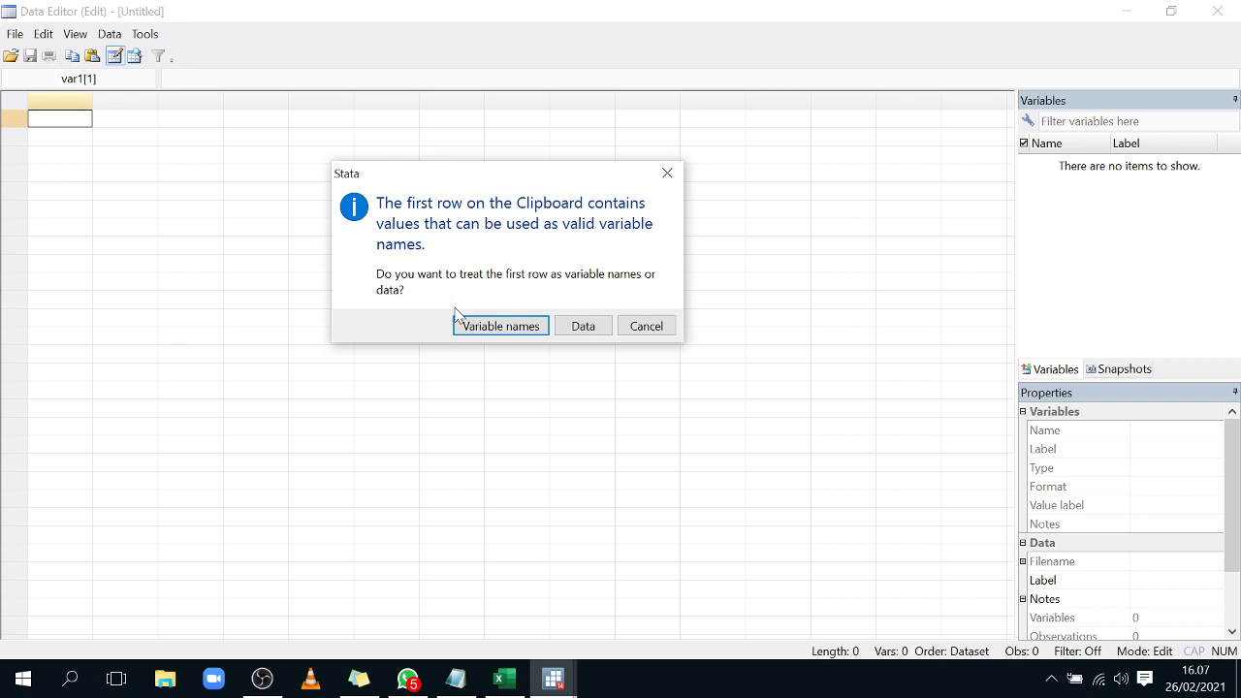
click(532, 331)
click(528, 336)
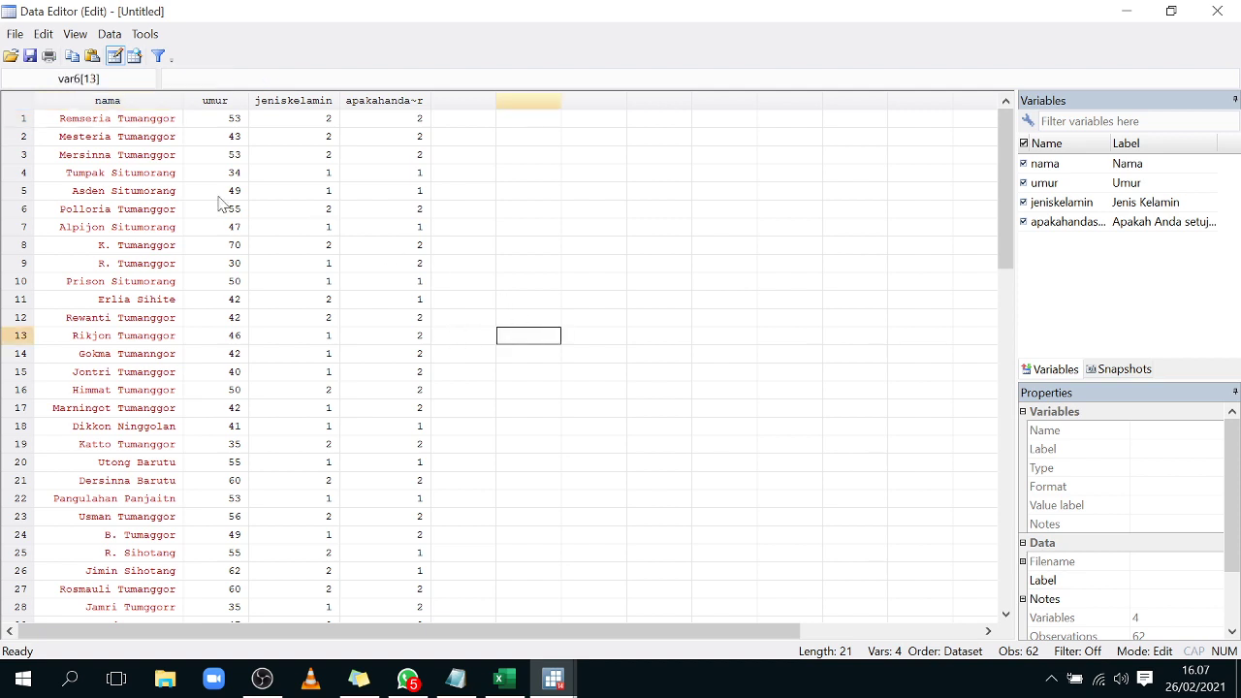
Step: Check the pasted dataset from first to last observation, examining the nama and umur variables
drag(76, 103, 369, 130)
click(550, 263)
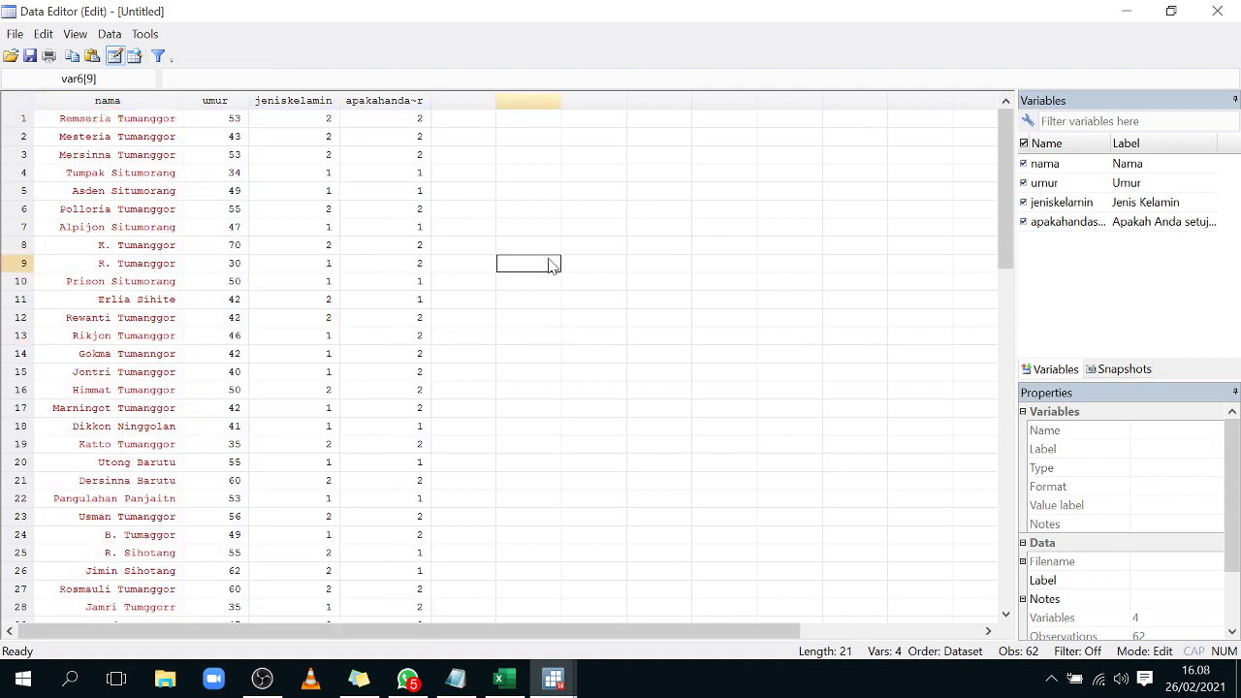
scroll(165, 219, down, 16)
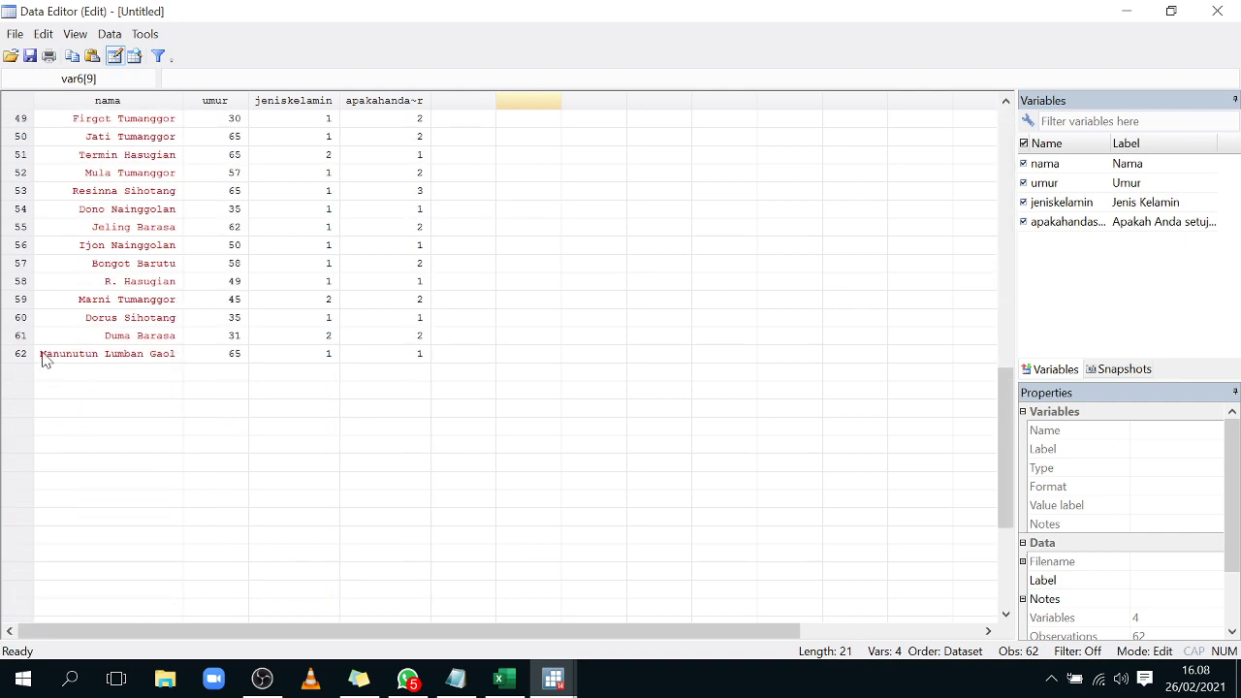
scroll(58, 320, up, 16)
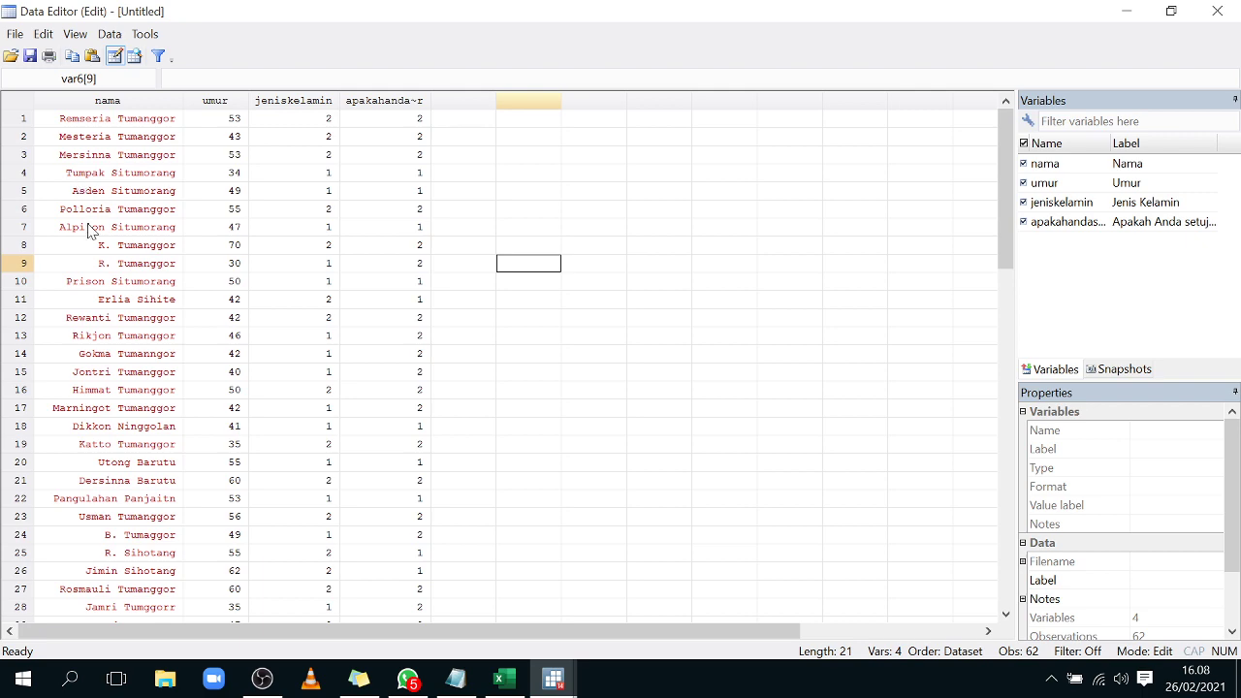
drag(102, 120, 107, 503)
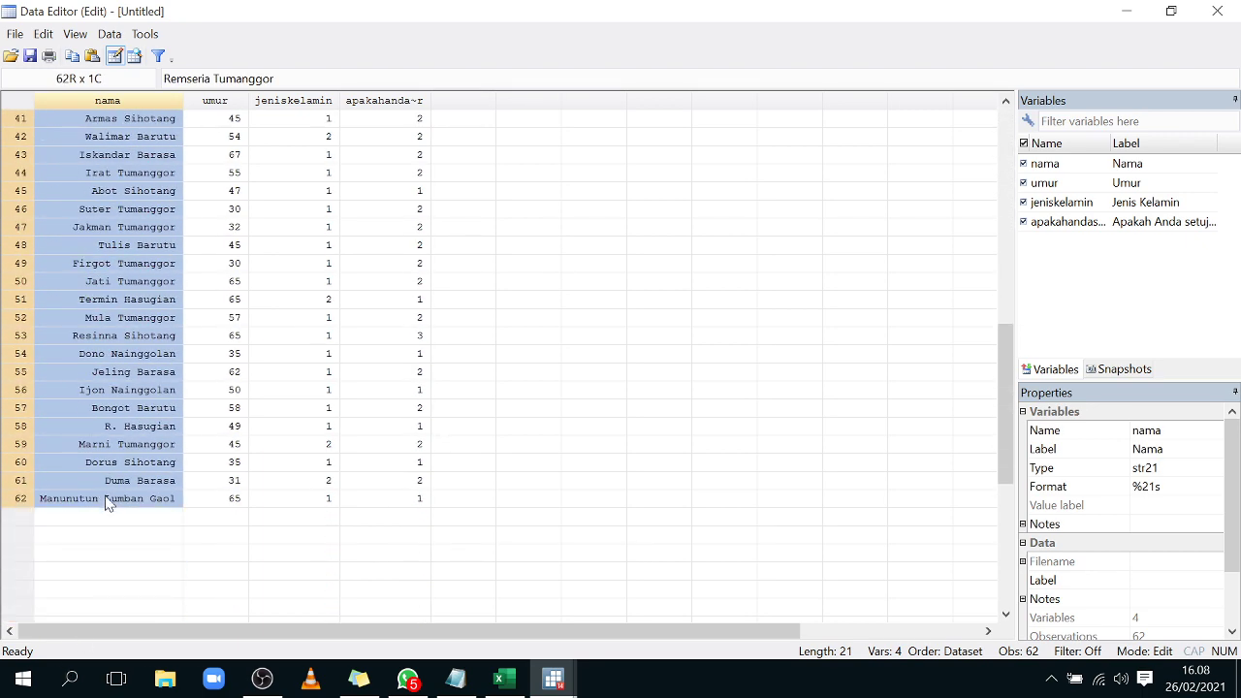
scroll(271, 421, up, 13)
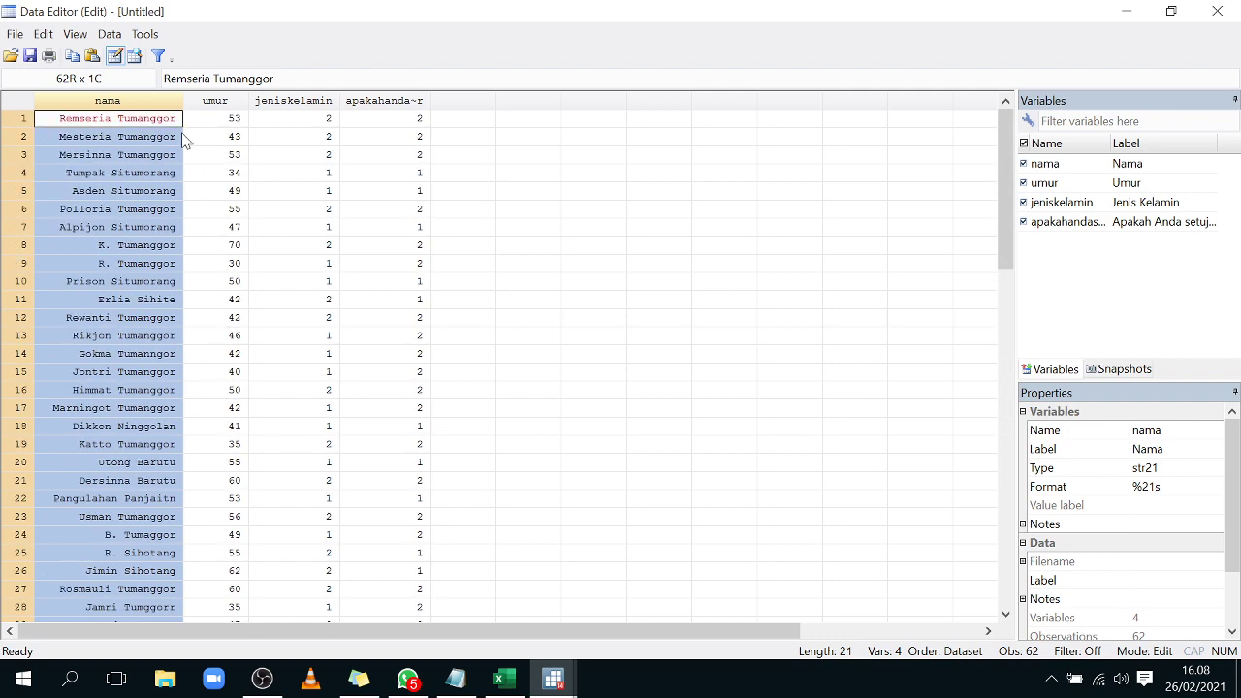
click(213, 102)
scroll(223, 405, down, 17)
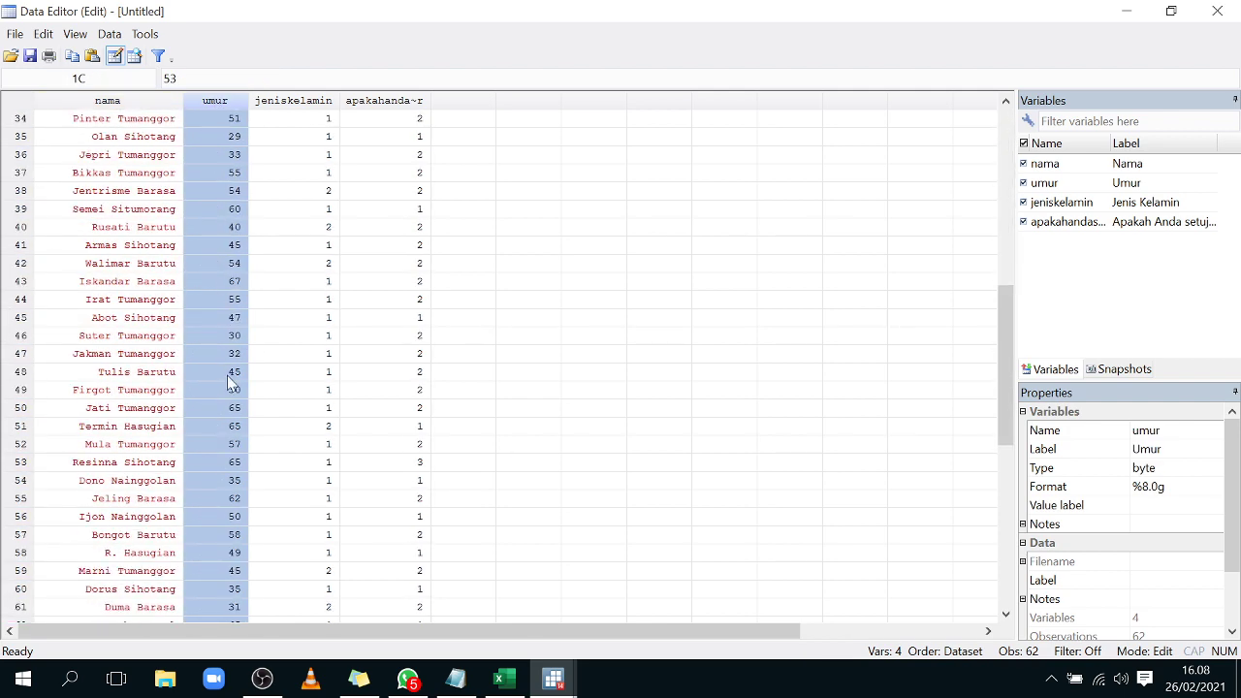
scroll(221, 405, up, 17)
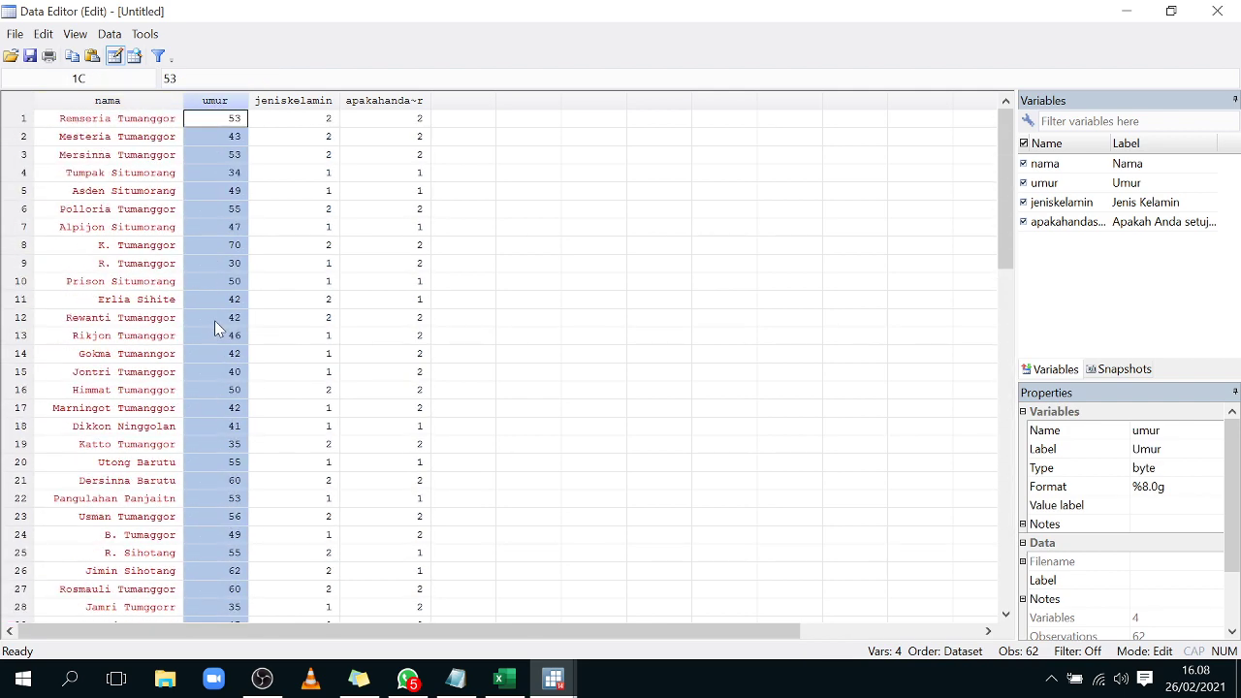
Step: Examine the coded values of the jeniskelamin and apakahanda~r variables across the observations
click(308, 103)
scroll(325, 164, down, 10)
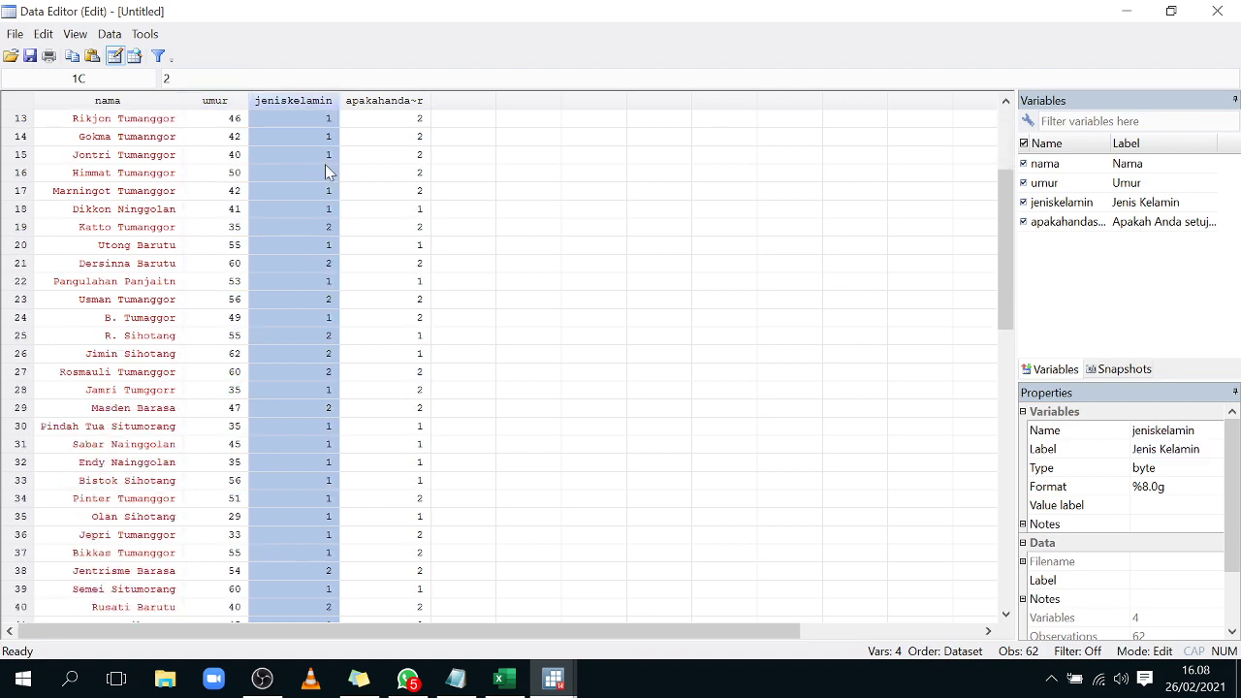
scroll(315, 351, down, 4)
scroll(313, 378, up, 11)
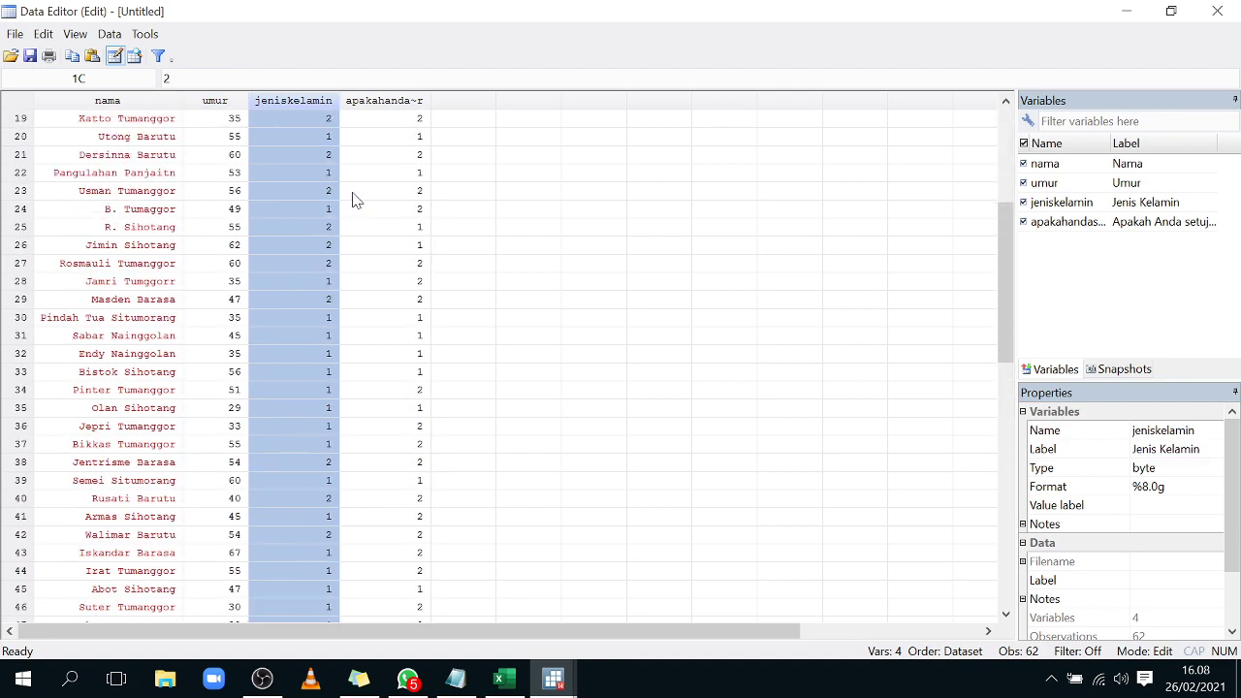
click(430, 102)
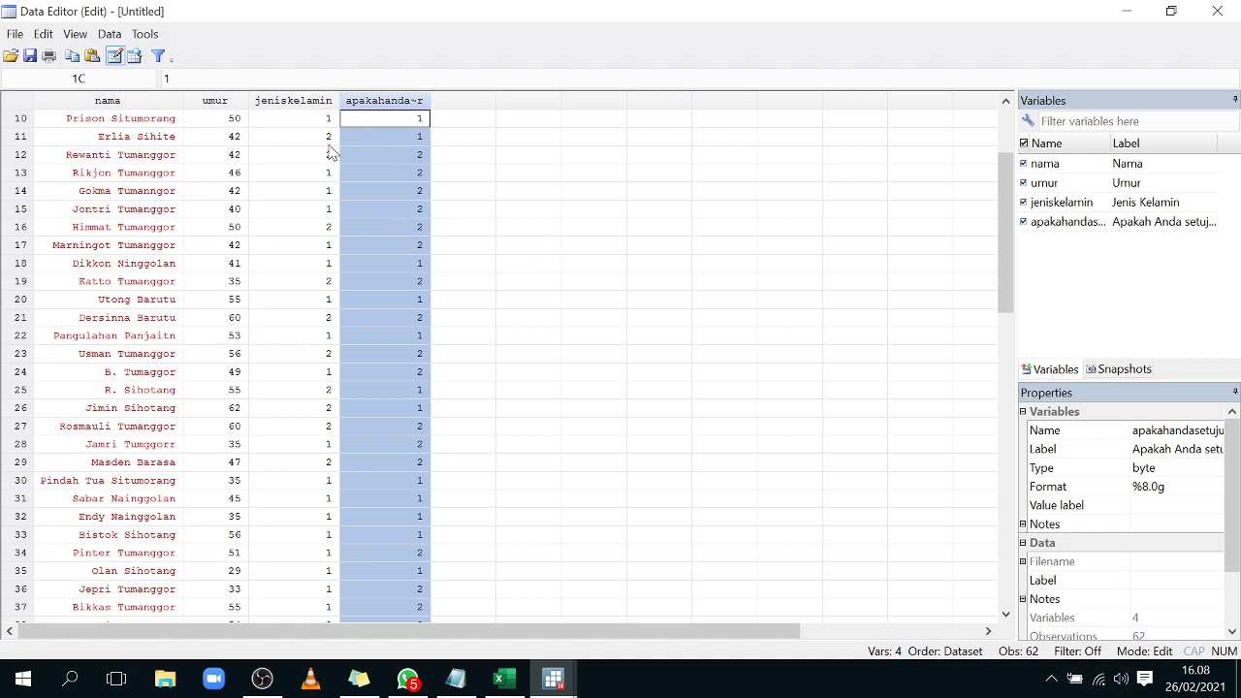
scroll(309, 242, down, 3)
click(279, 361)
scroll(282, 361, down, 12)
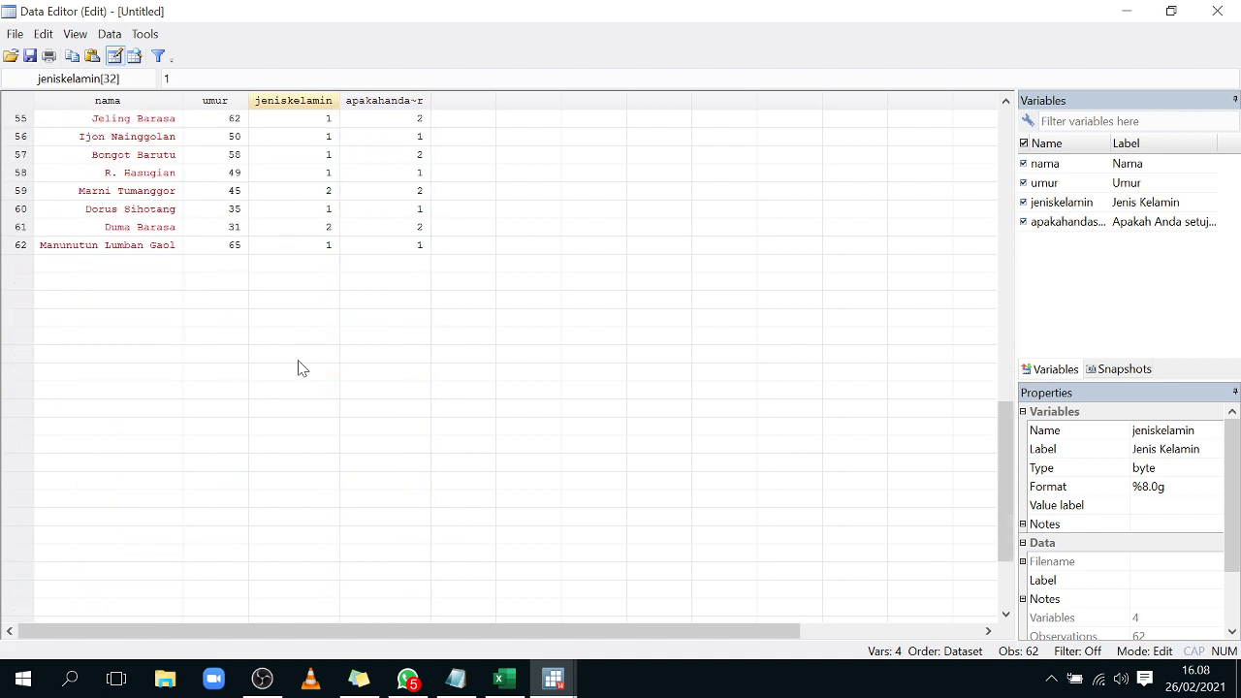
scroll(297, 366, up, 18)
click(312, 102)
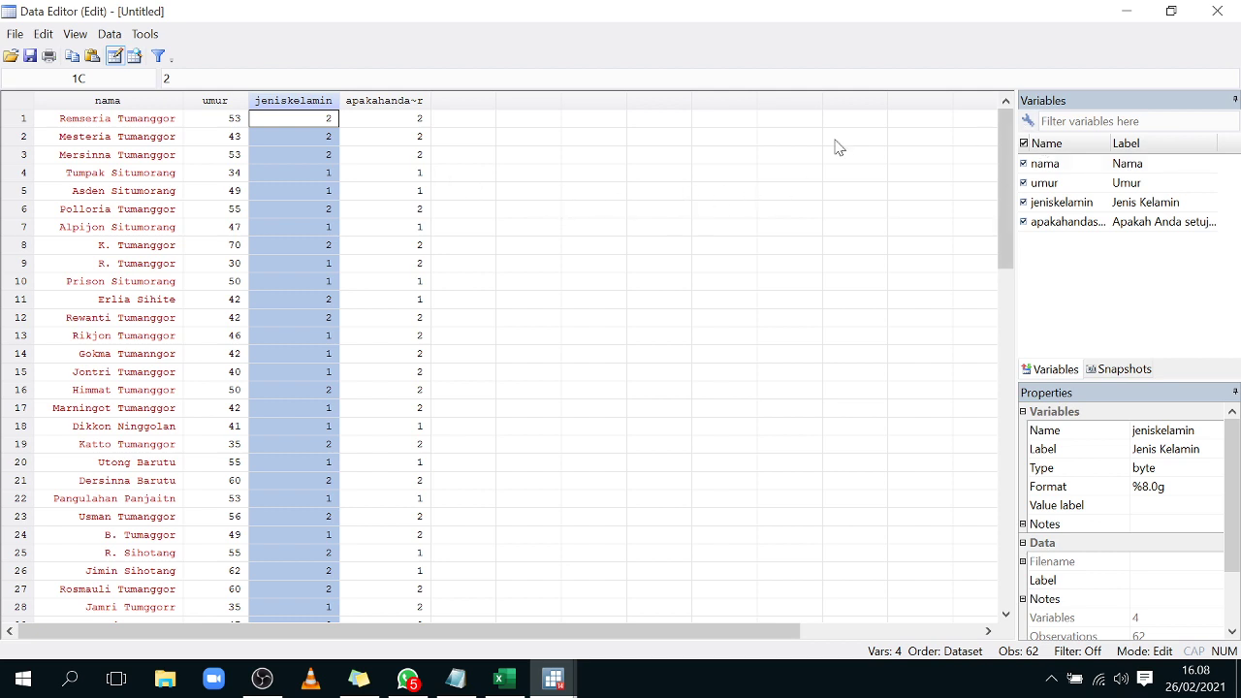
Step: Widen the variable properties area and examine the name and label of the apakahanda~r variable
click(393, 101)
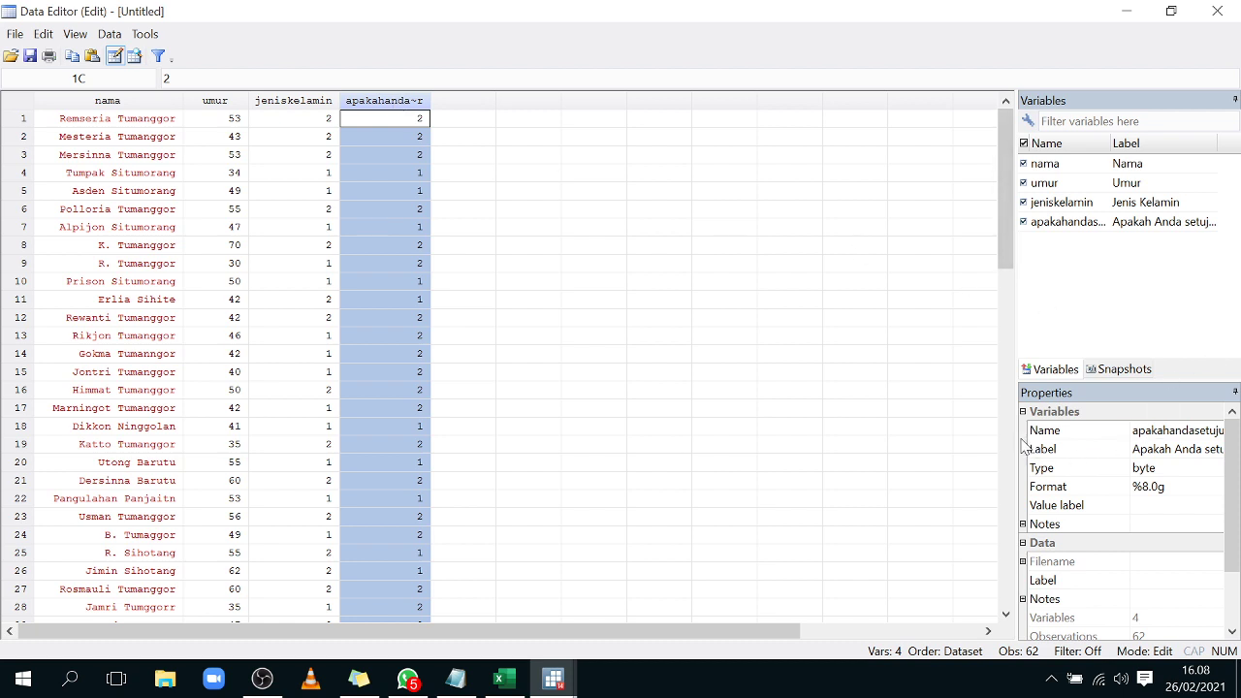
click(433, 109)
click(423, 102)
drag(1017, 432, 934, 429)
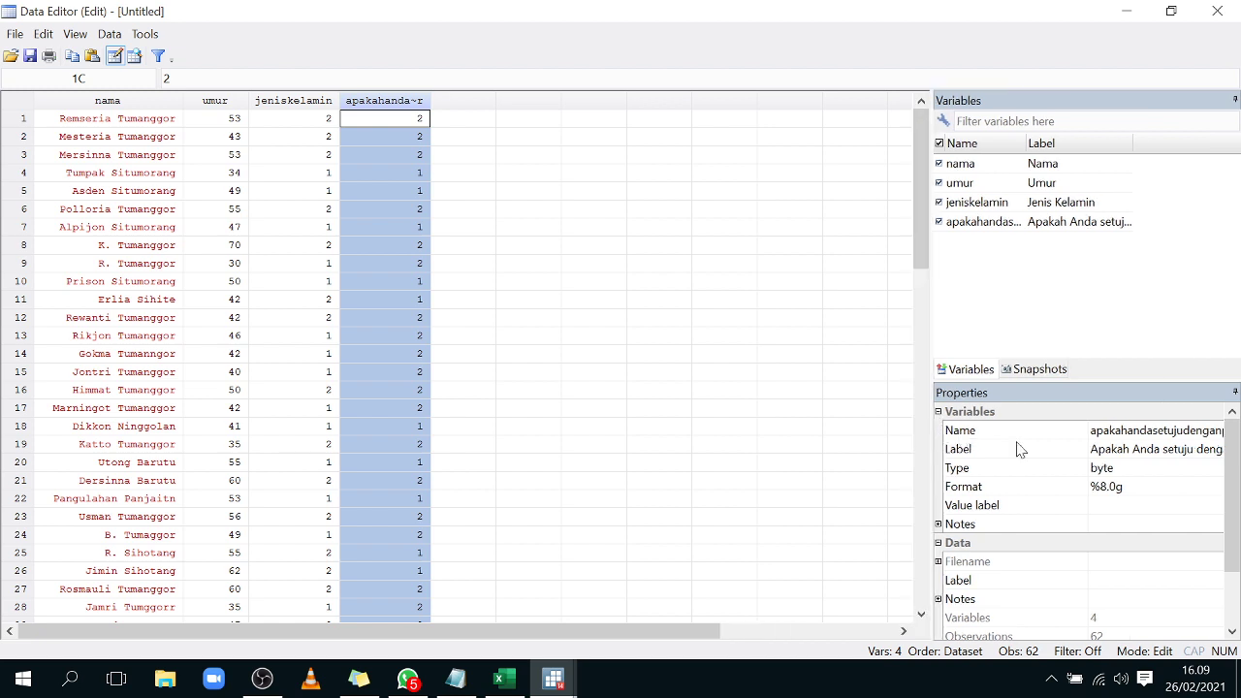
click(1195, 430)
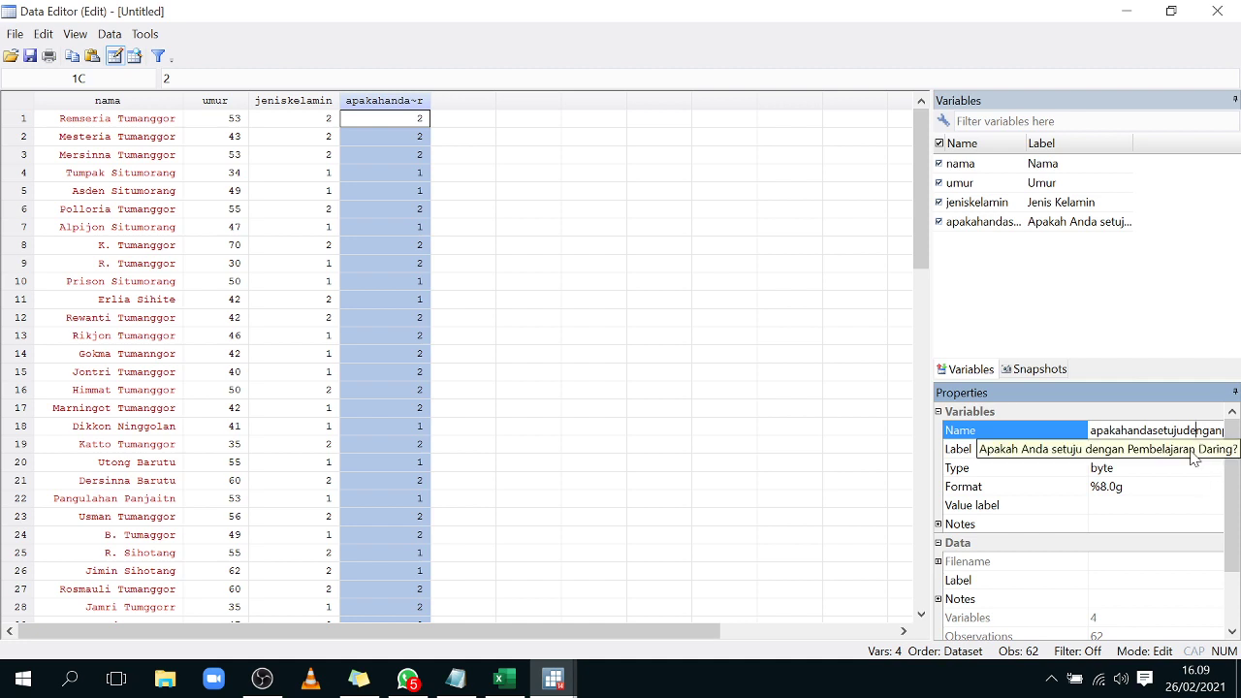
click(577, 303)
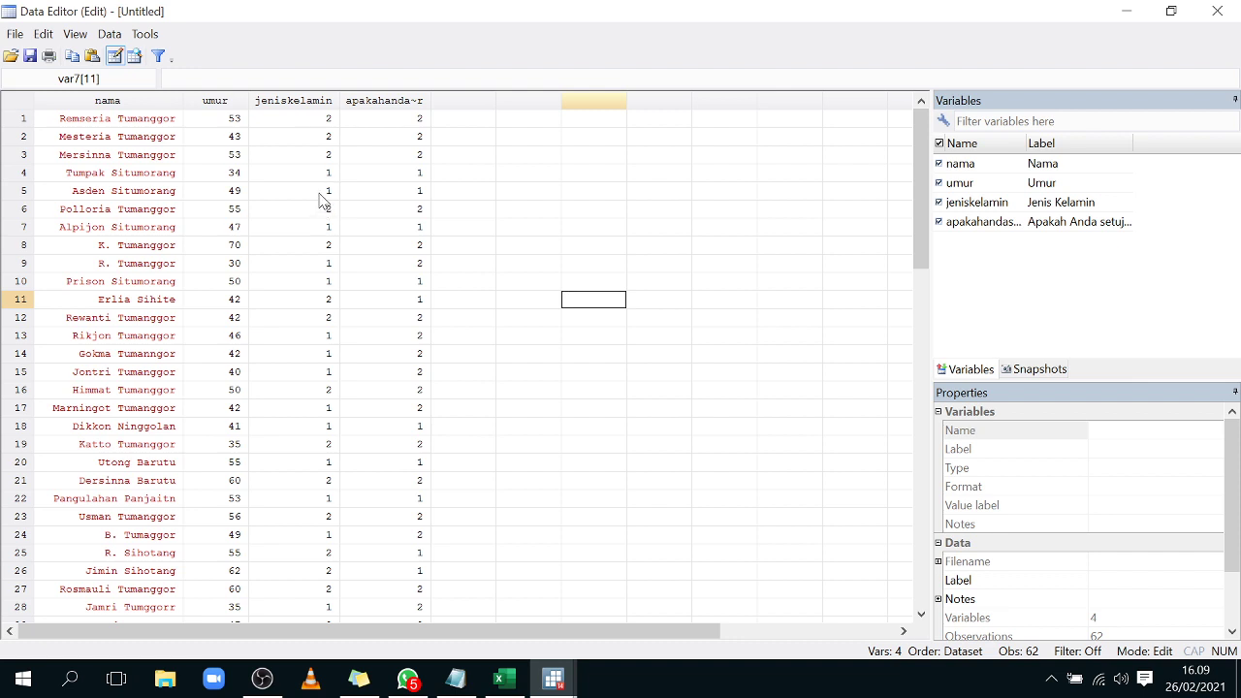
click(389, 101)
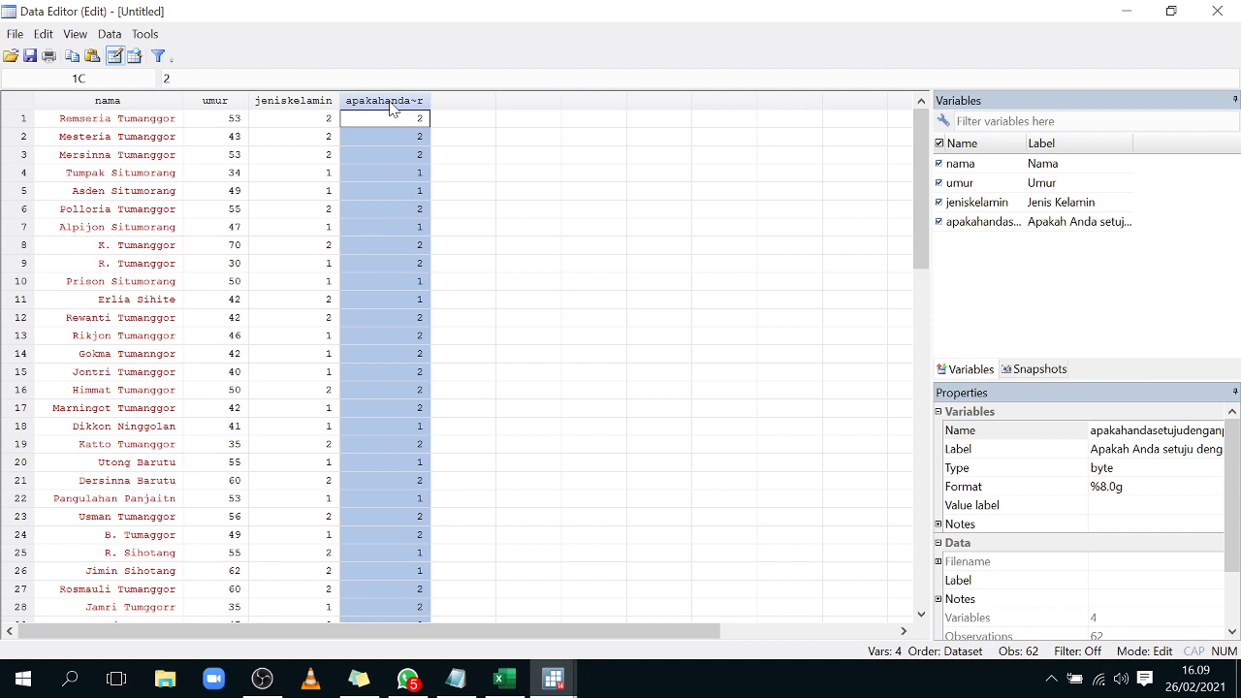
click(401, 231)
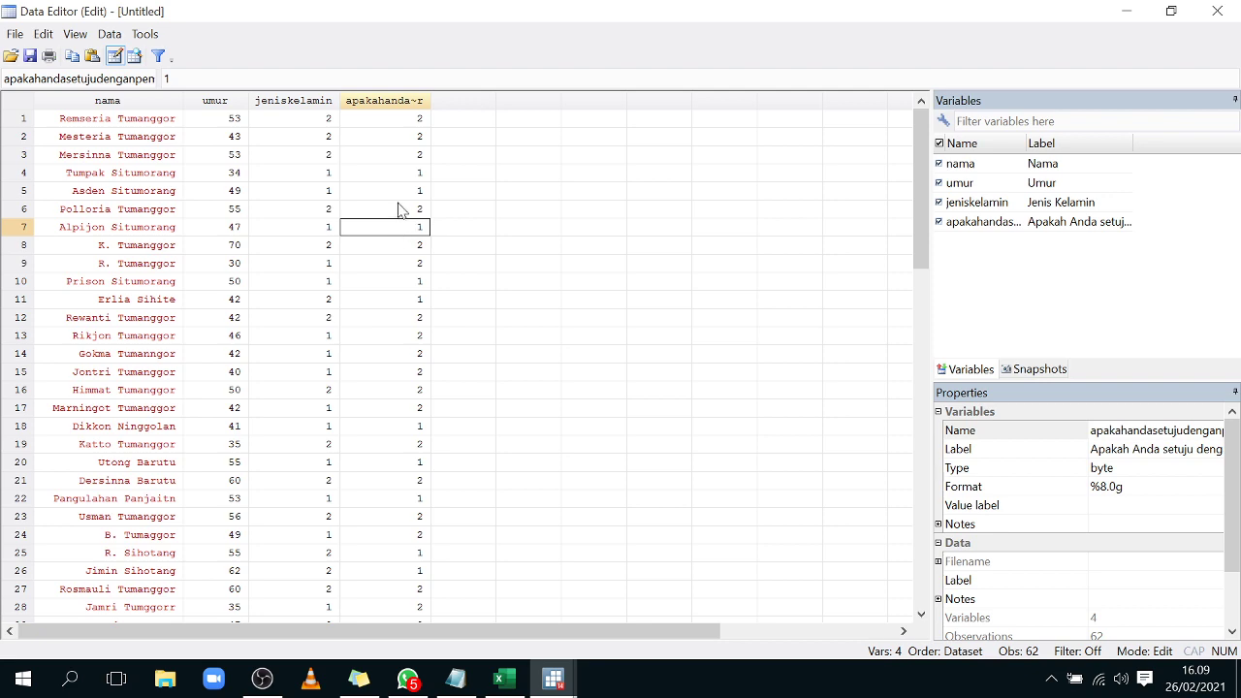
Step: Switch to the main Stata window, run varmanage, and reposition the Variables Manager window for editing
click(1126, 11)
scroll(415, 420, down, 6)
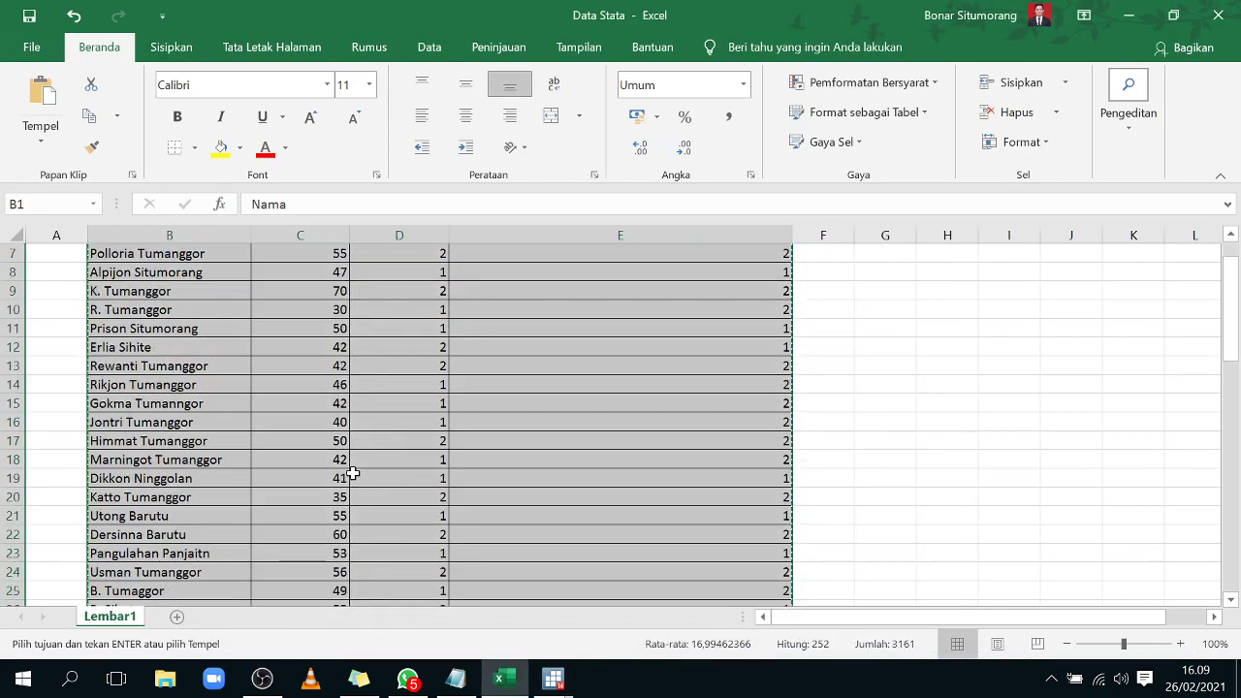
click(553, 679)
click(454, 597)
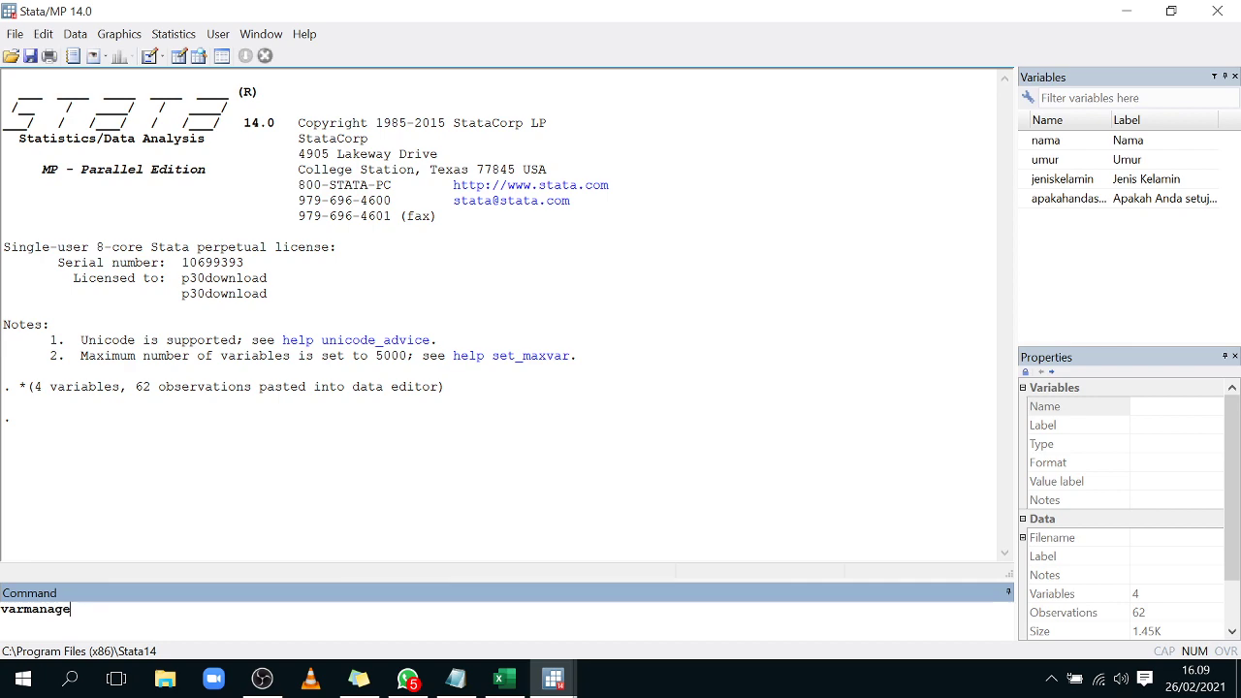
text(varmanage)
key(Return)
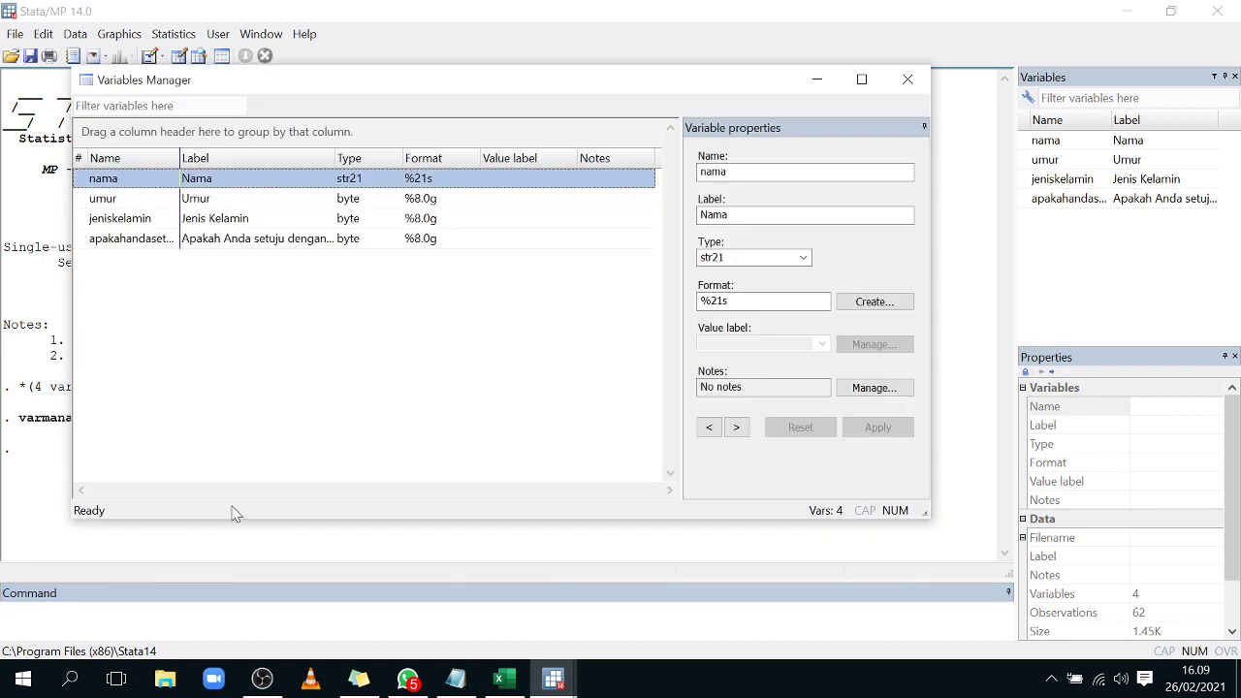
drag(549, 81, 666, 594)
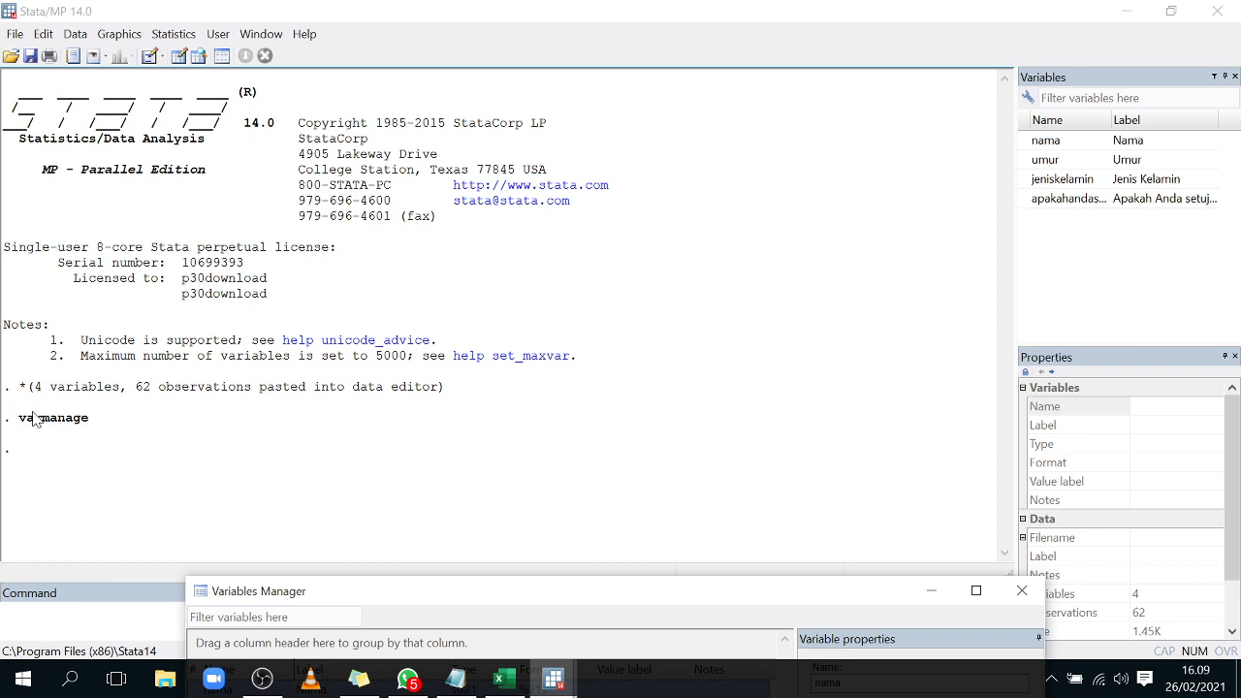
drag(433, 598, 477, 146)
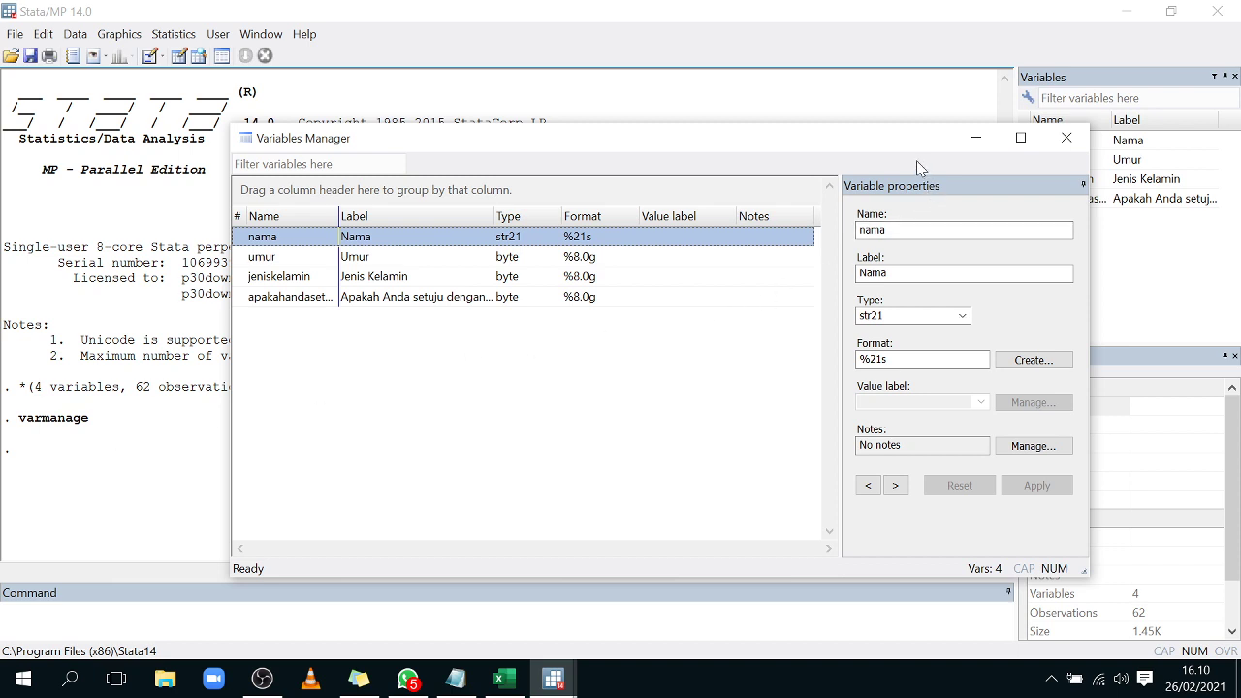
drag(885, 150, 792, 113)
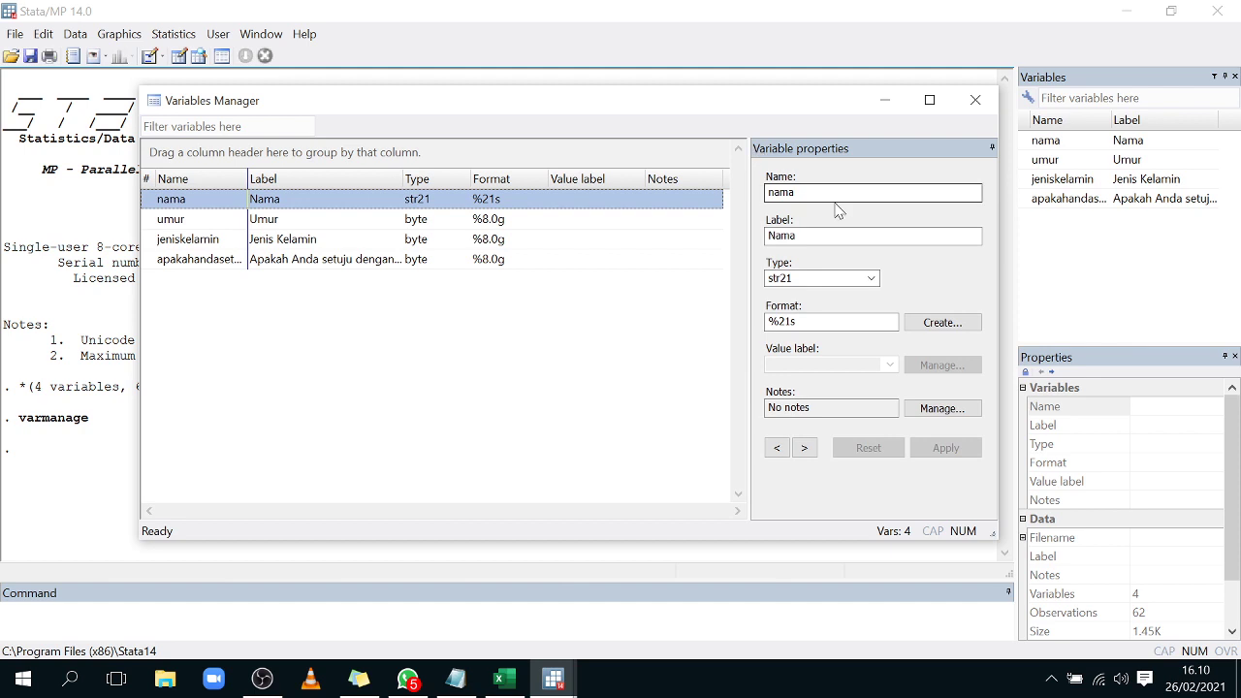
Step: Replace the name of the nama variable with "Nama Responden" in the Variables Manager
click(795, 192)
key(BackSpace)
key(BackSpace)
key(BackSpace)
key(BackSpace)
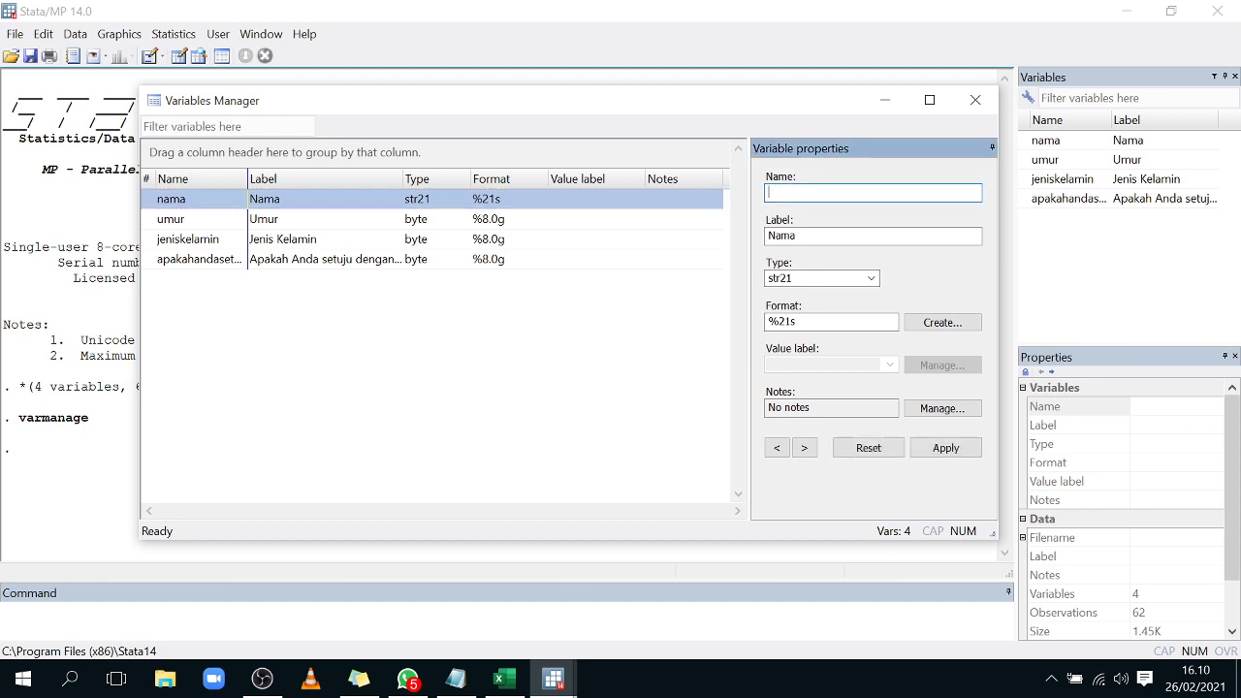
key(Caps_Lock)
text(N)
key(Caps_Lock)
text(ama)
key(Caps_Lock)
text(I)
key(Caps_Lock)
text(nfo)
key(BackSpace)
key(Caps_Lock)
text(R)
key(Caps_Lock)
text(esponden)
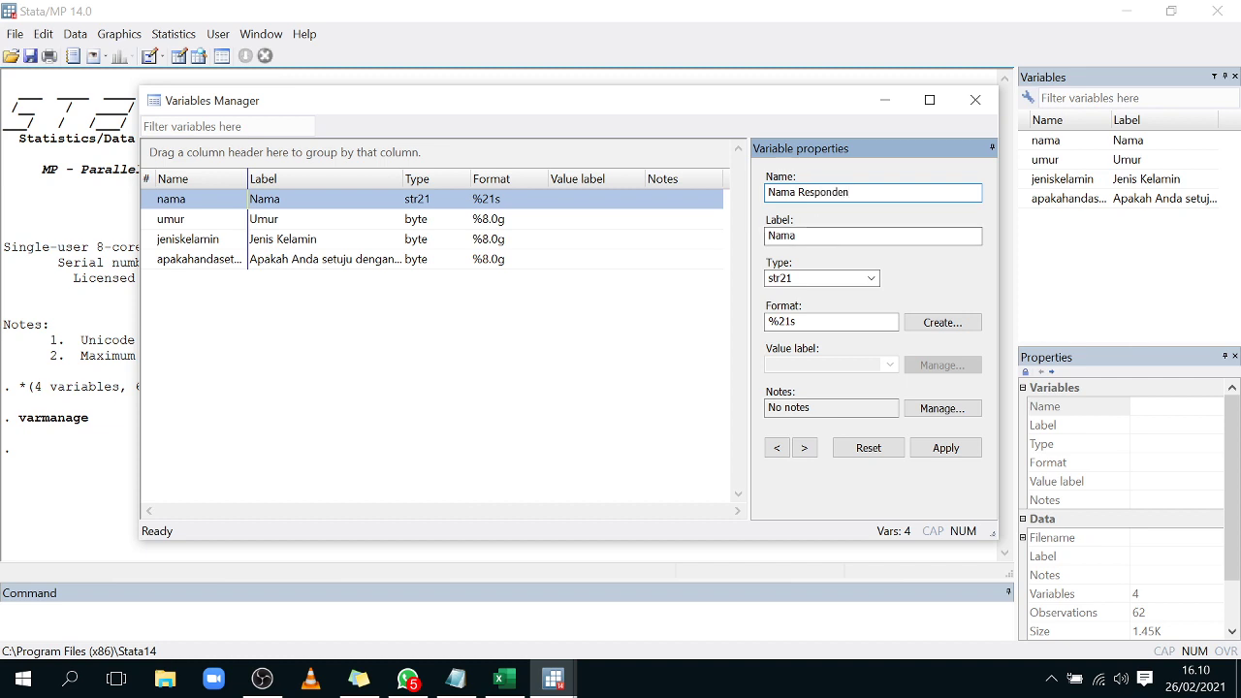
Step: Set the first variable's label to "Nama Responden" and its name to "Nama", and apply the changes
click(797, 236)
text(Res)
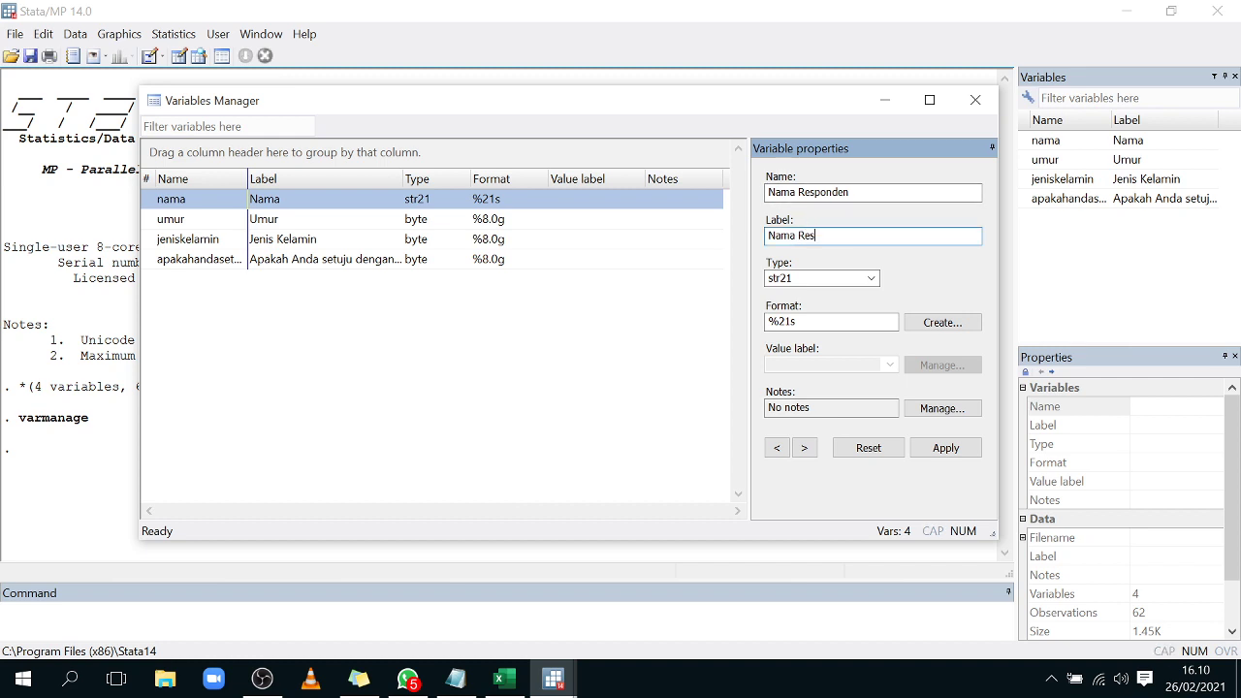
text(ponden P)
drag(883, 192, 798, 192)
key(BackSpace)
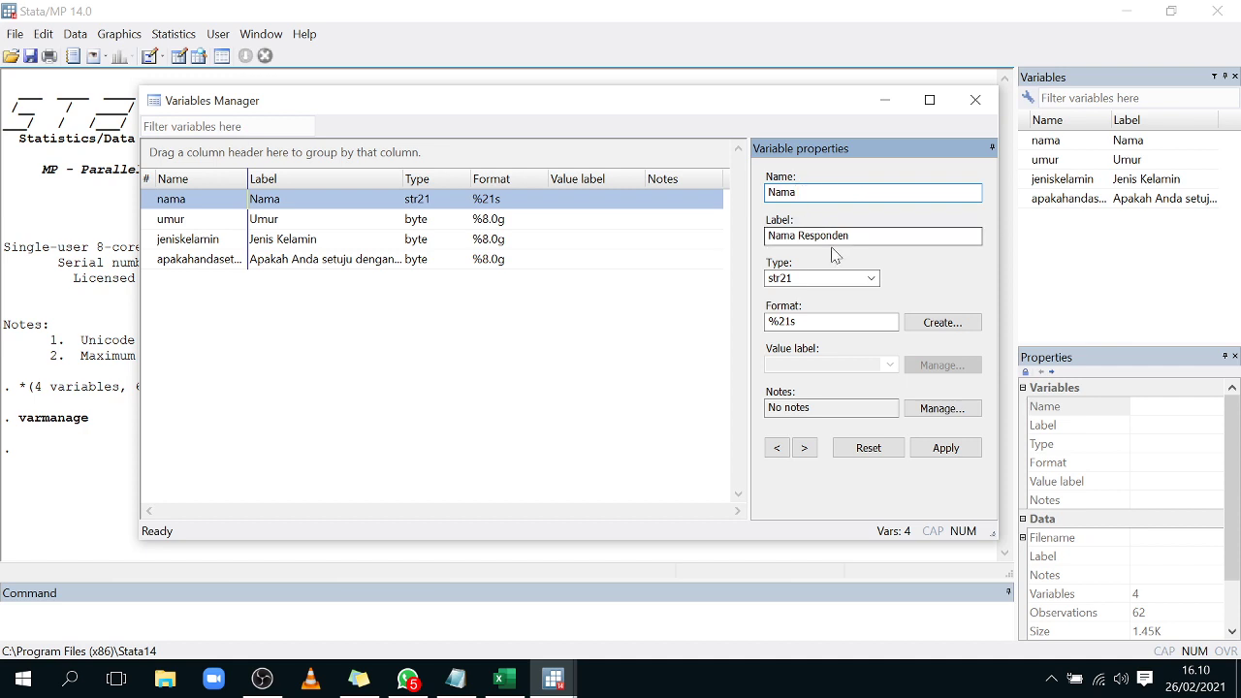
key(BackSpace)
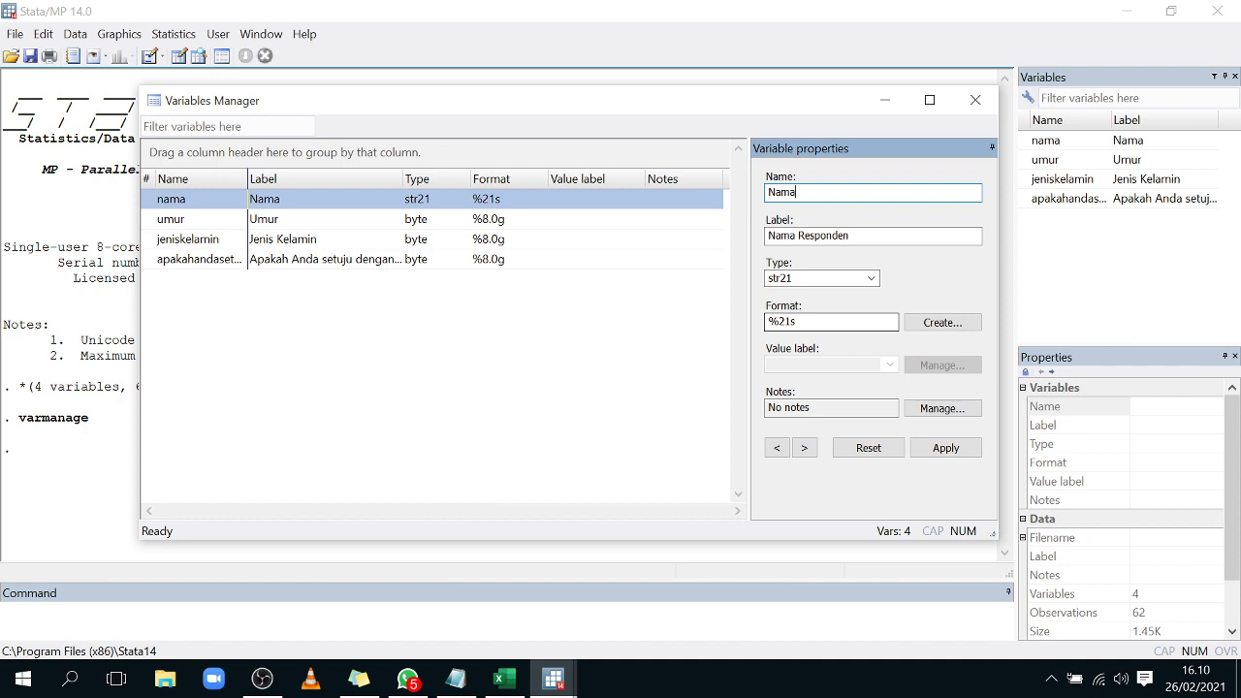
click(952, 455)
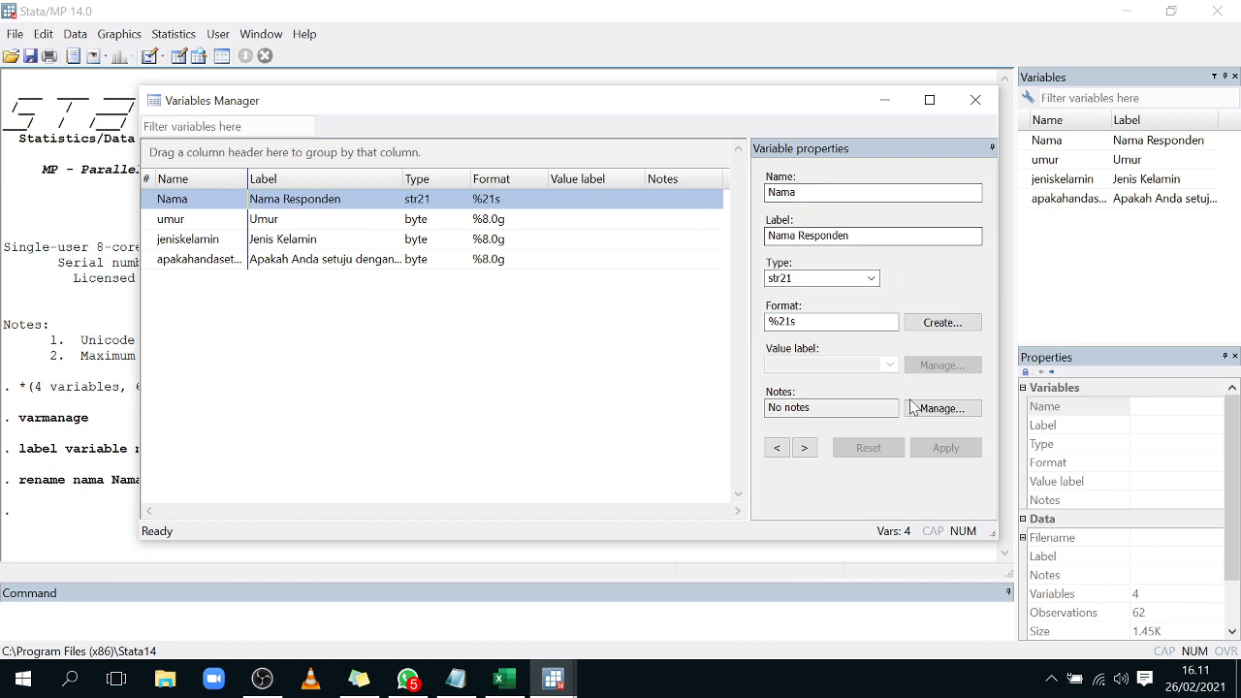
Step: Rename the umur variable "Umur", set its label to "Umur Responden", and apply the changes
click(171, 219)
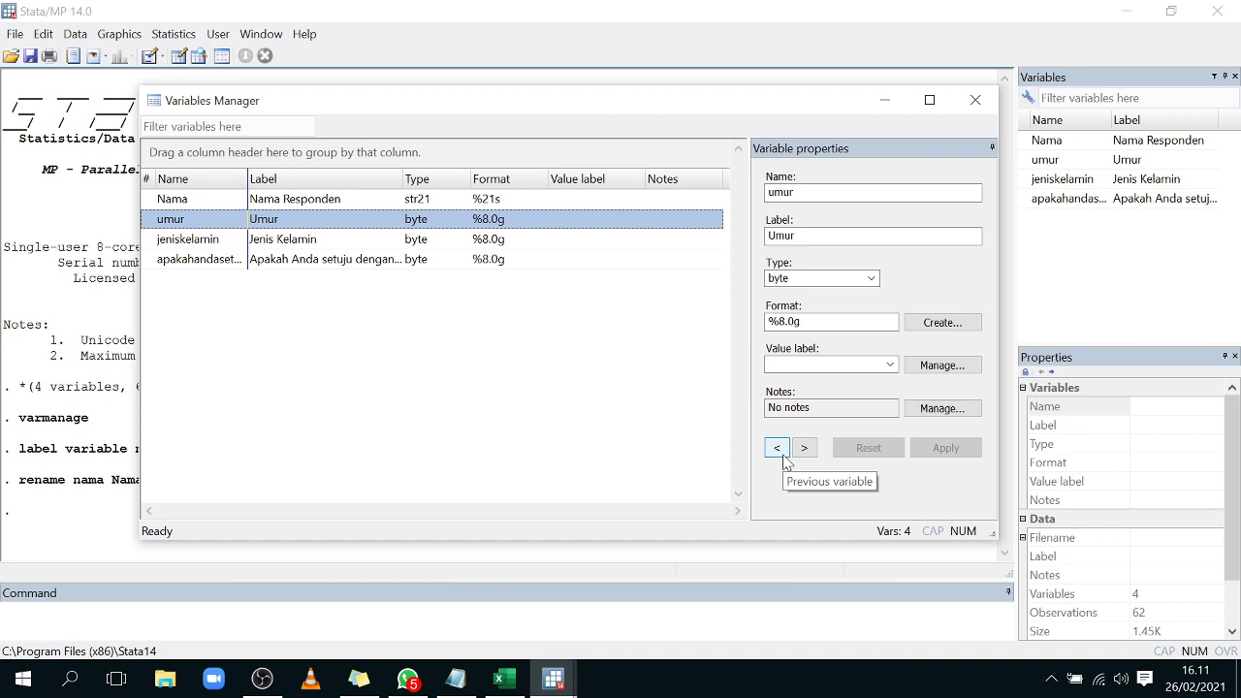
double_click(780, 192)
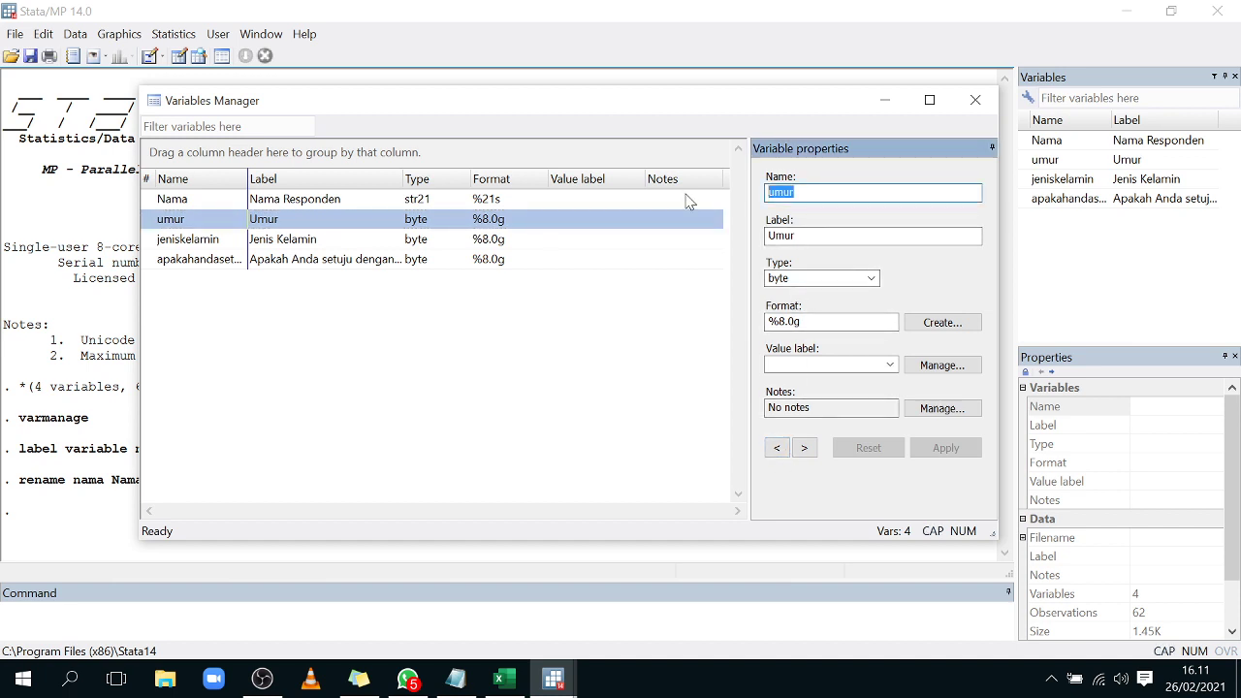
text(Umur)
key(Tab)
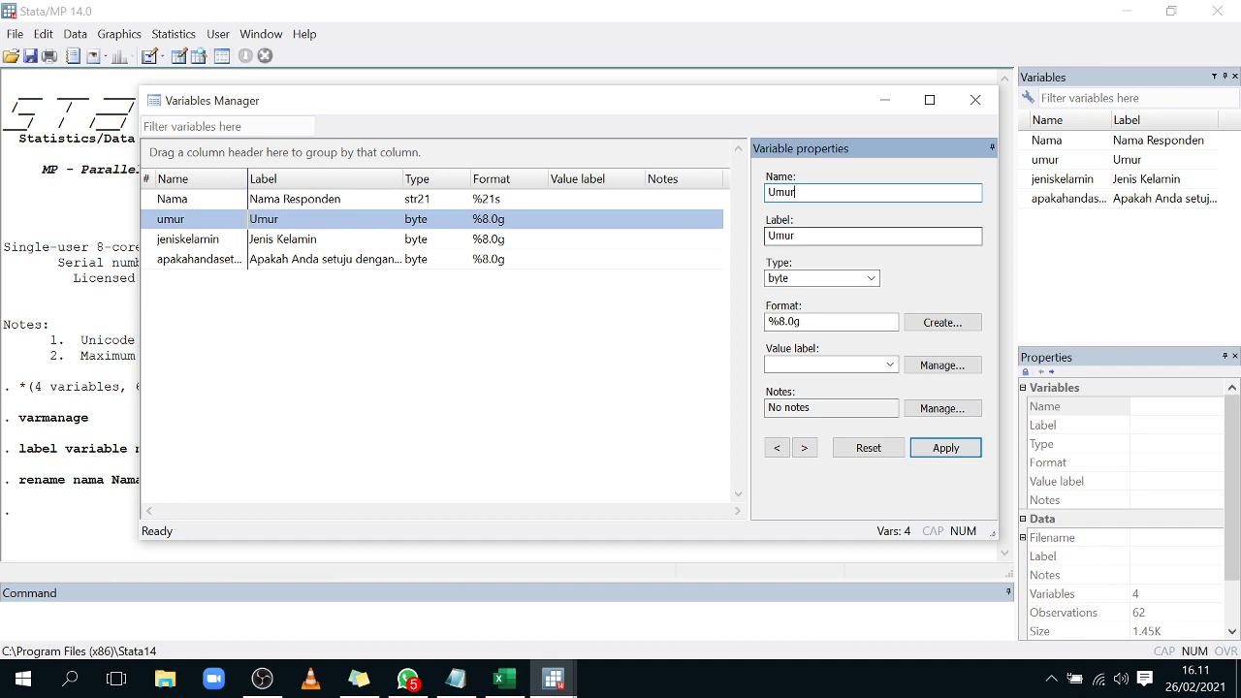
key(End)
text(Re)
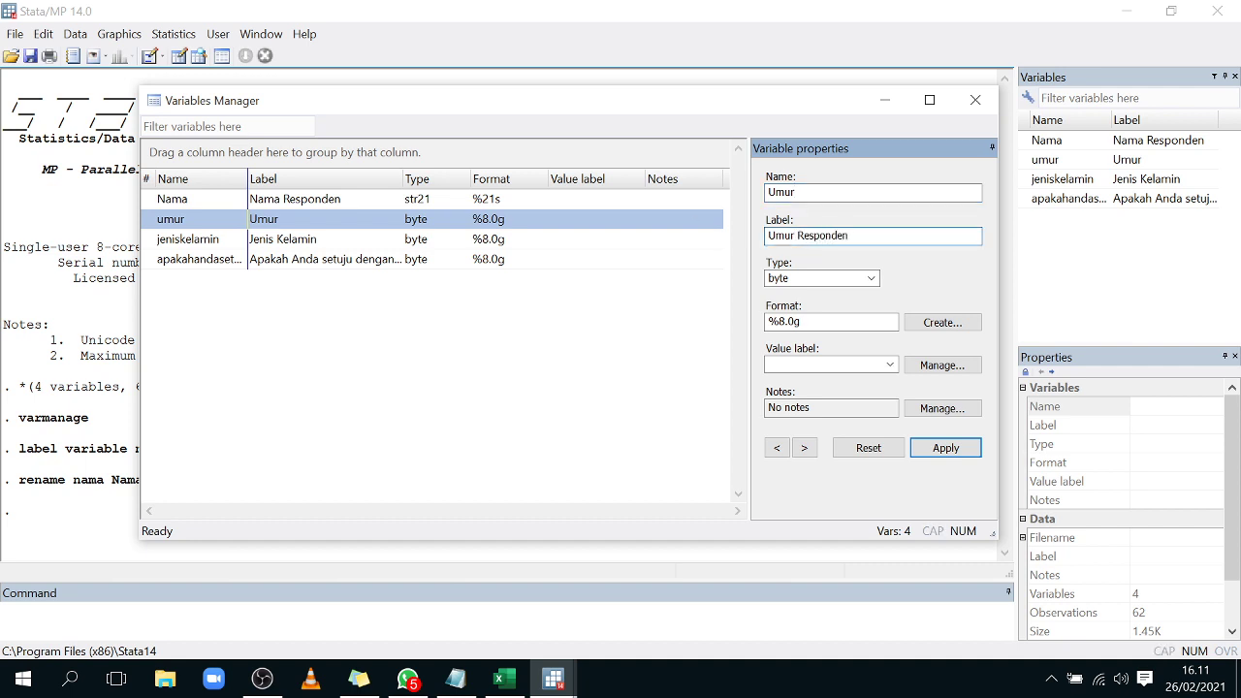
click(896, 366)
click(895, 366)
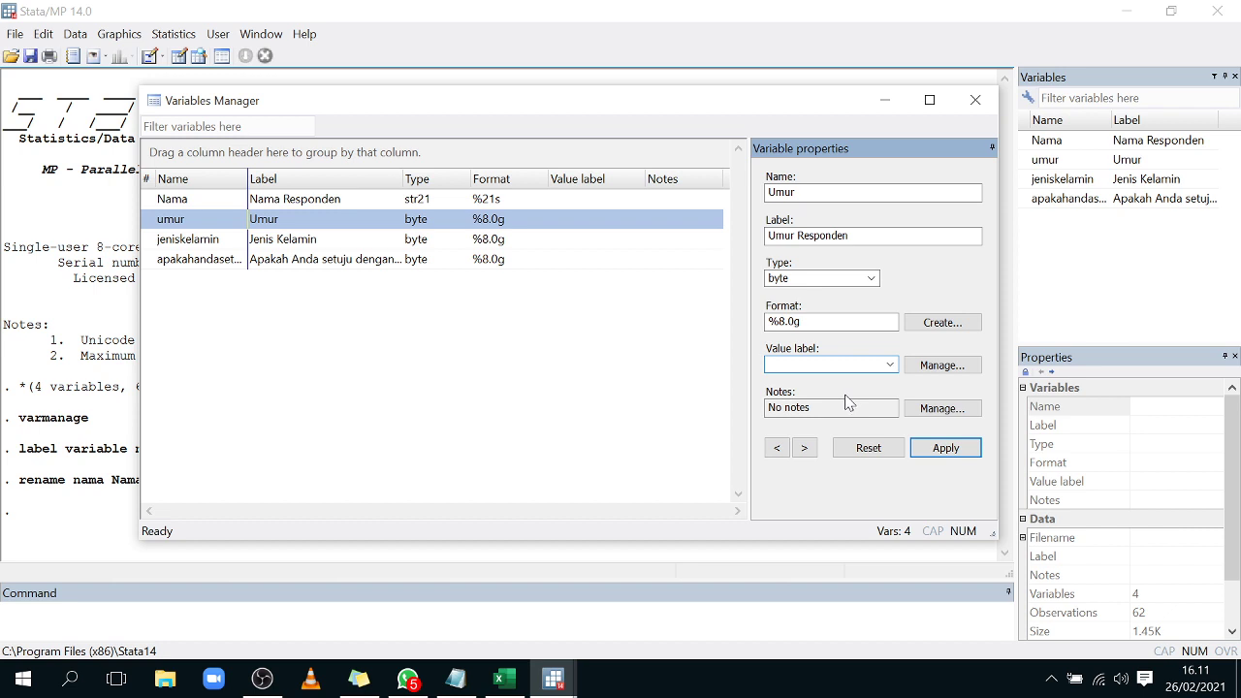
click(937, 450)
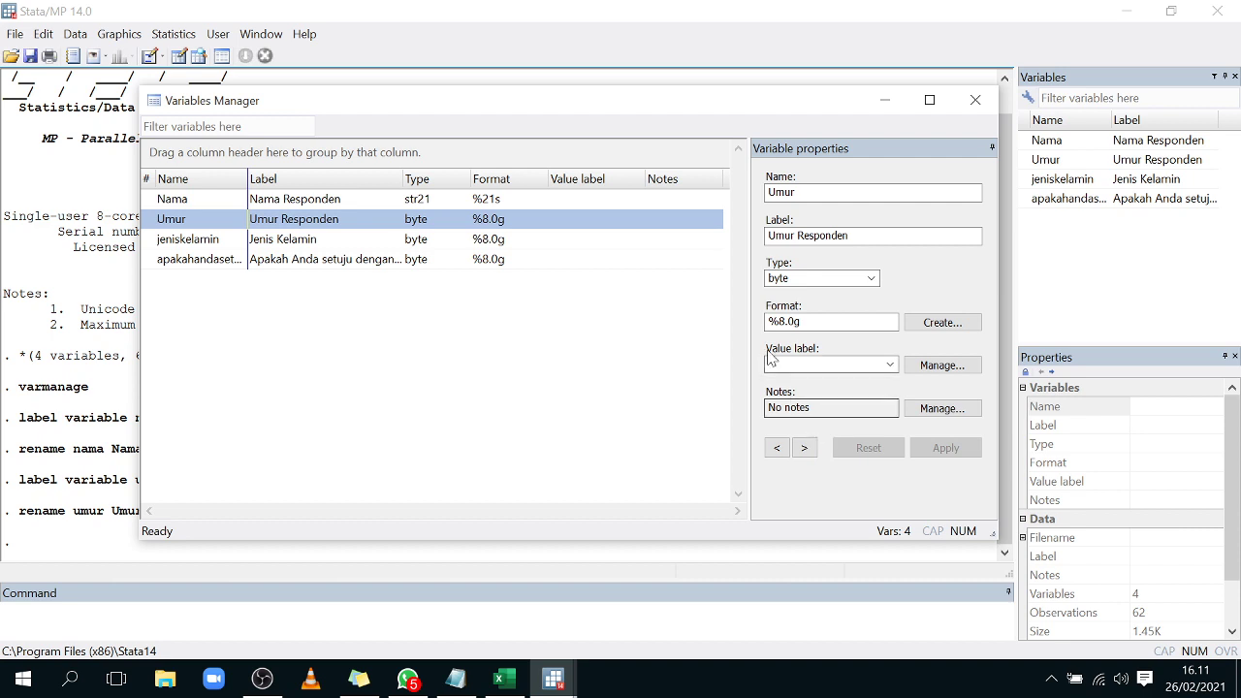
Step: Set the jeniskelamin variable's name to "Jenis Kelamin" and its label to "Jenis Kelamin Responden"
click(806, 448)
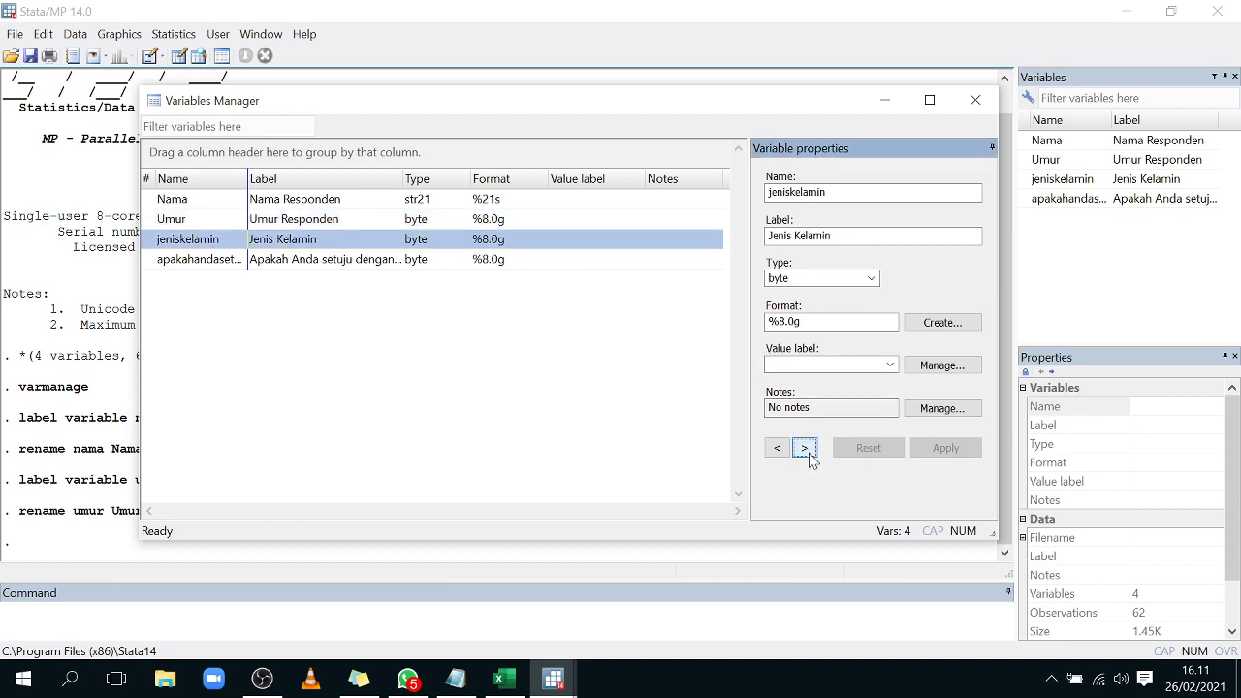
double_click(825, 192)
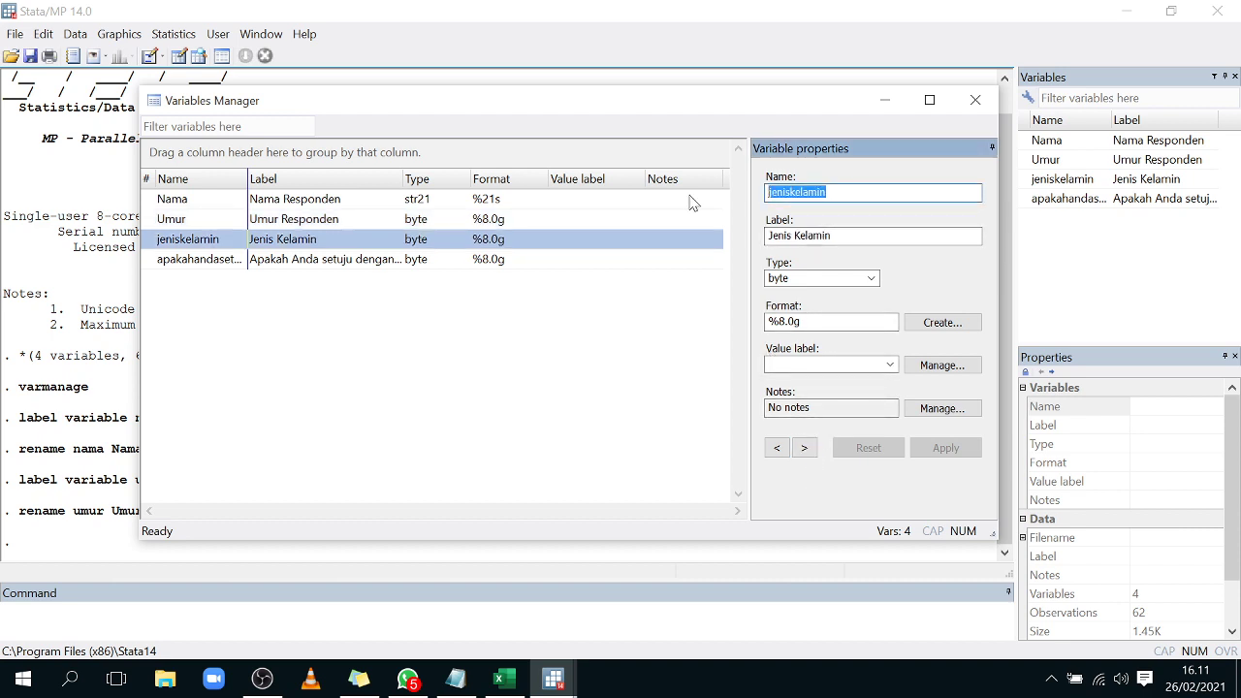
text(Jenis Kel)
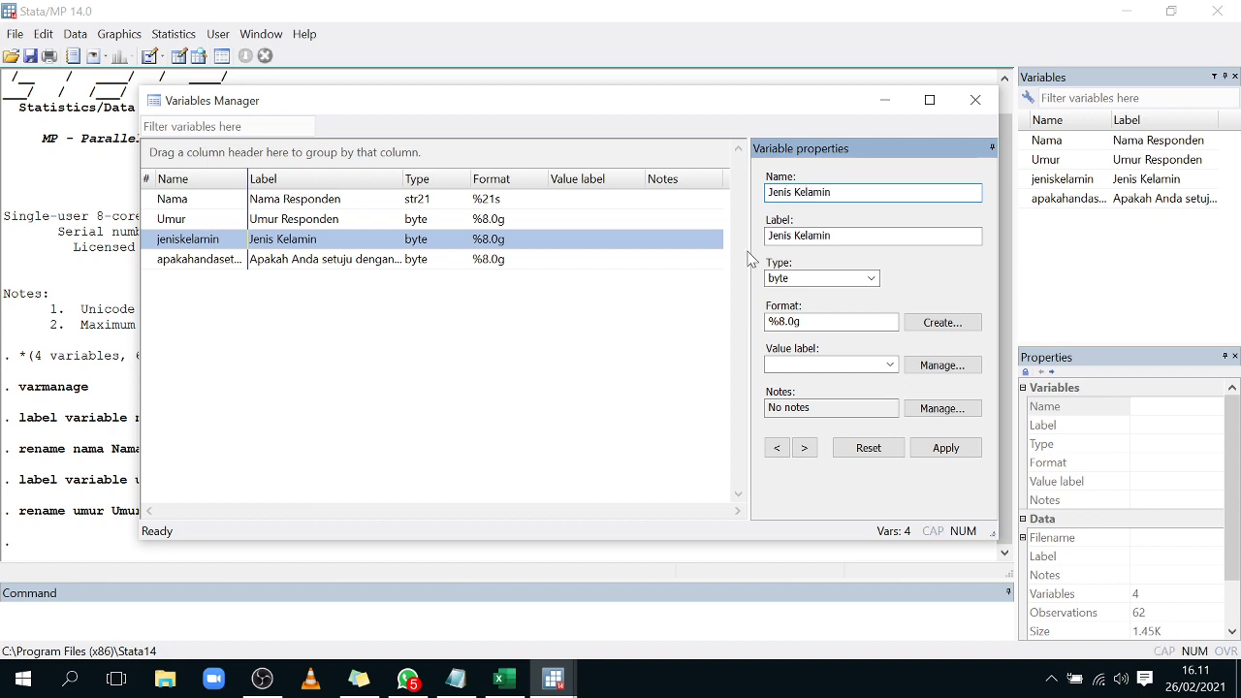
click(831, 235)
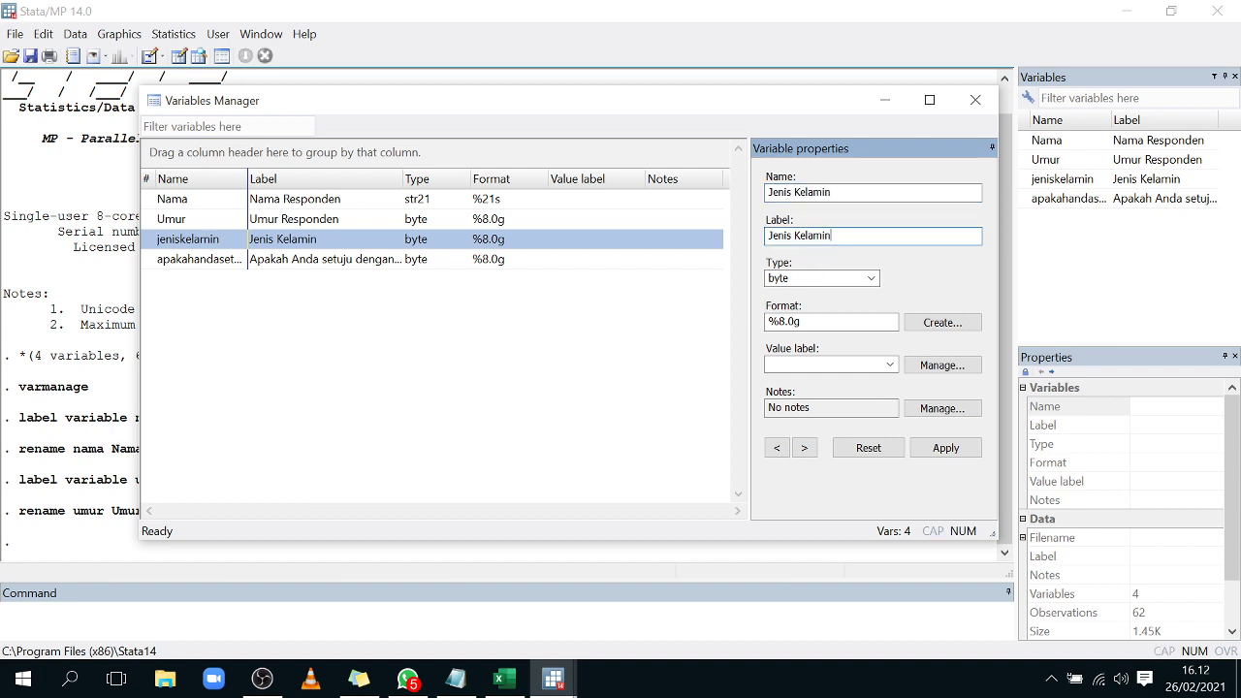
key(Caps_Lock)
text(R)
key(Caps_Lock)
text(esponden)
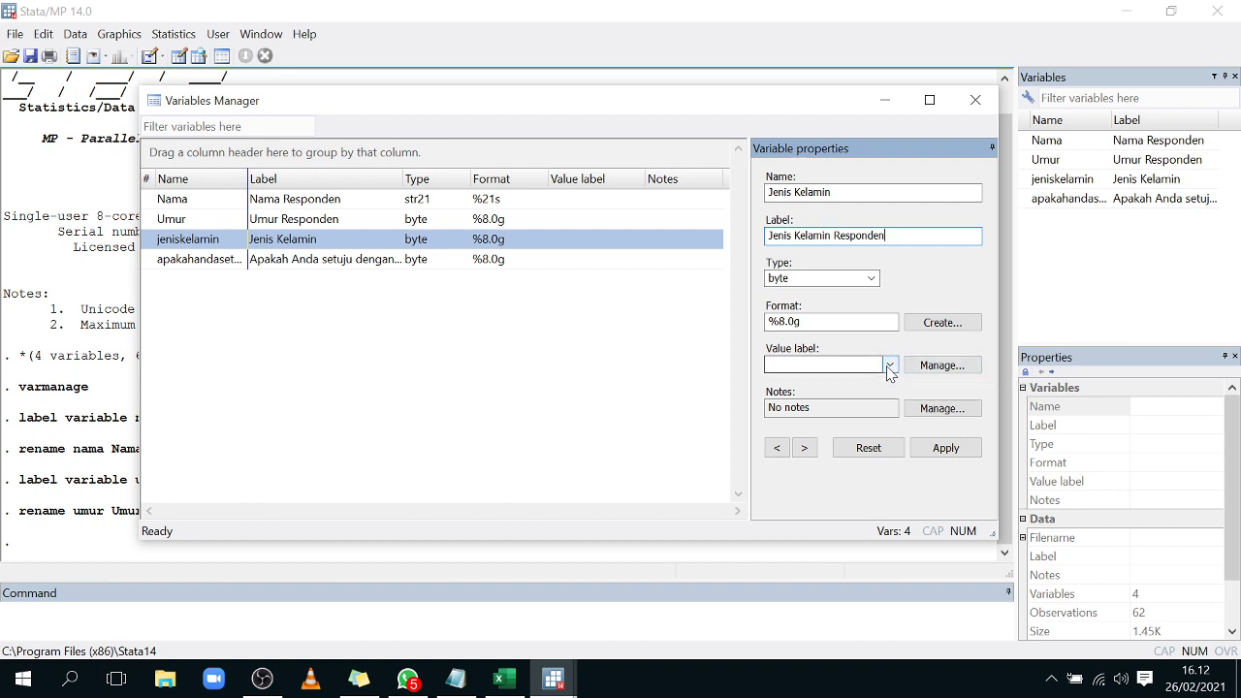
Step: Try to apply the gender variable's modified properties while opening its value label management
click(938, 370)
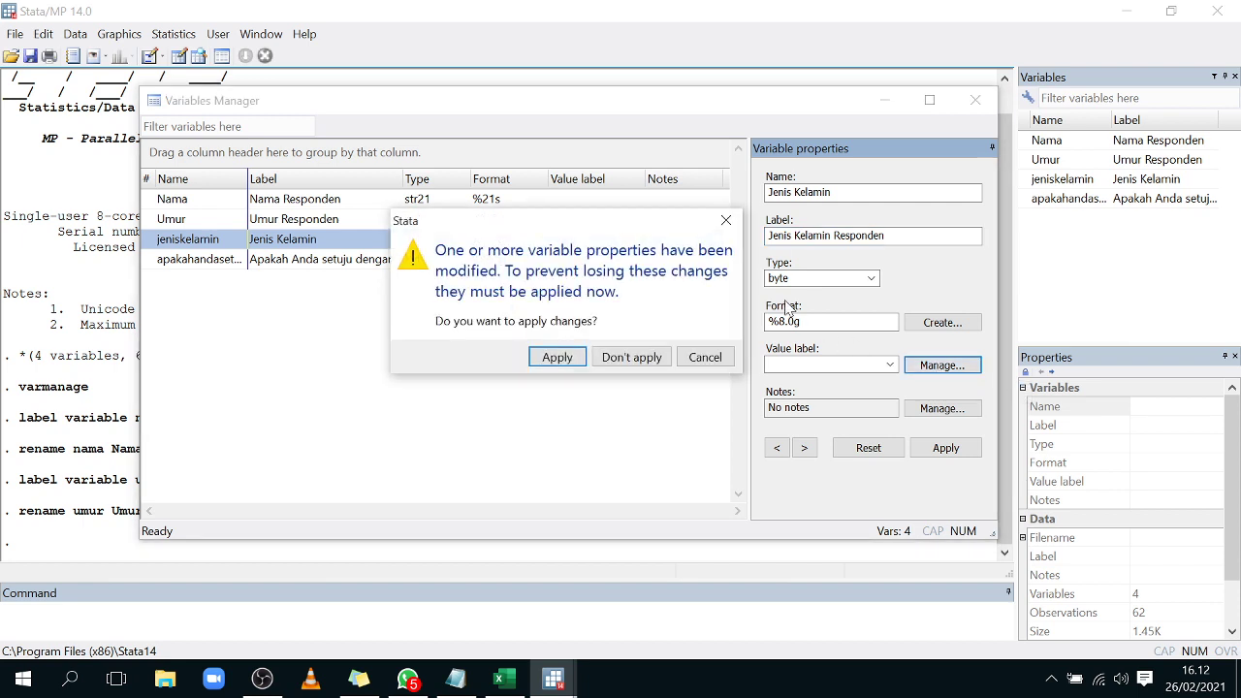
key(Return)
click(940, 366)
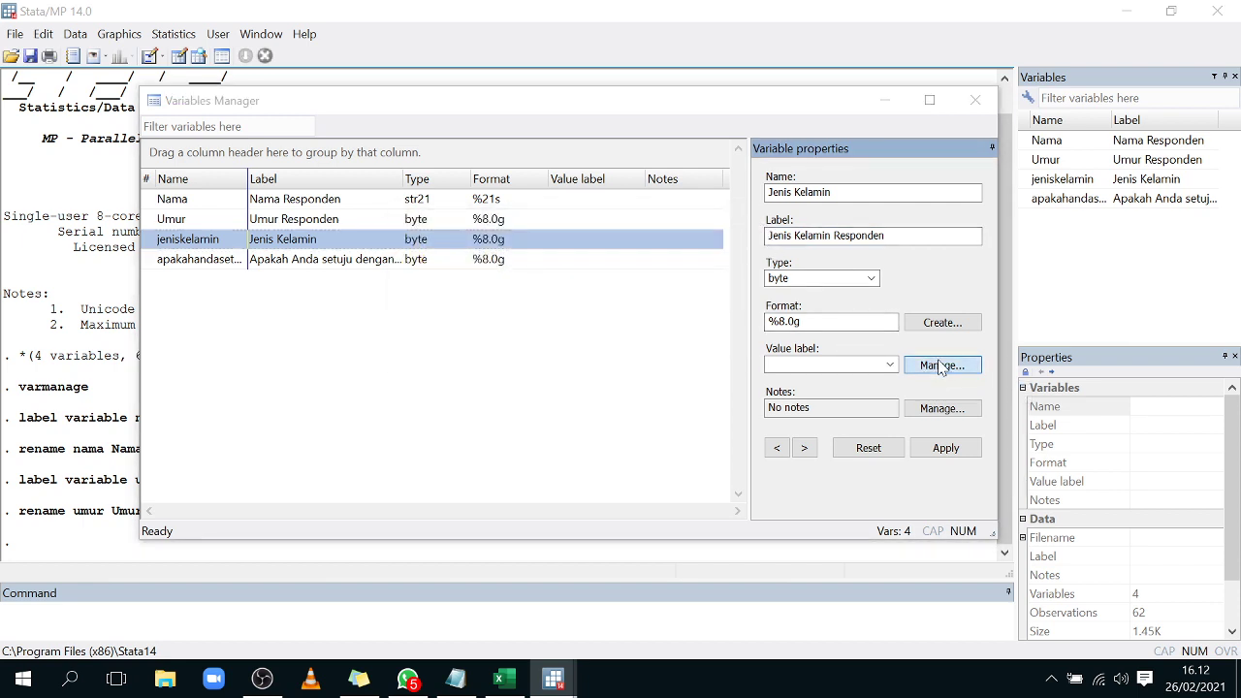
click(554, 355)
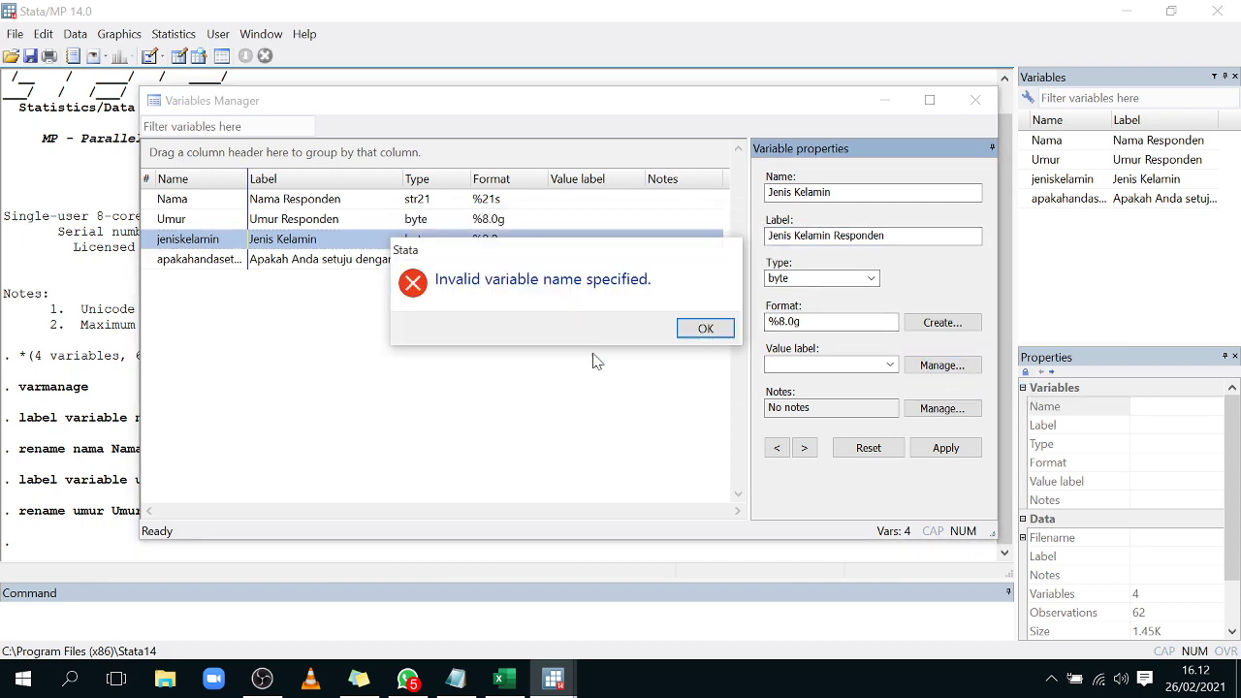
click(705, 328)
Step: Correct the gender variable's name to "JenisKelamin" without a space, leaving the changes unapplied
click(878, 192)
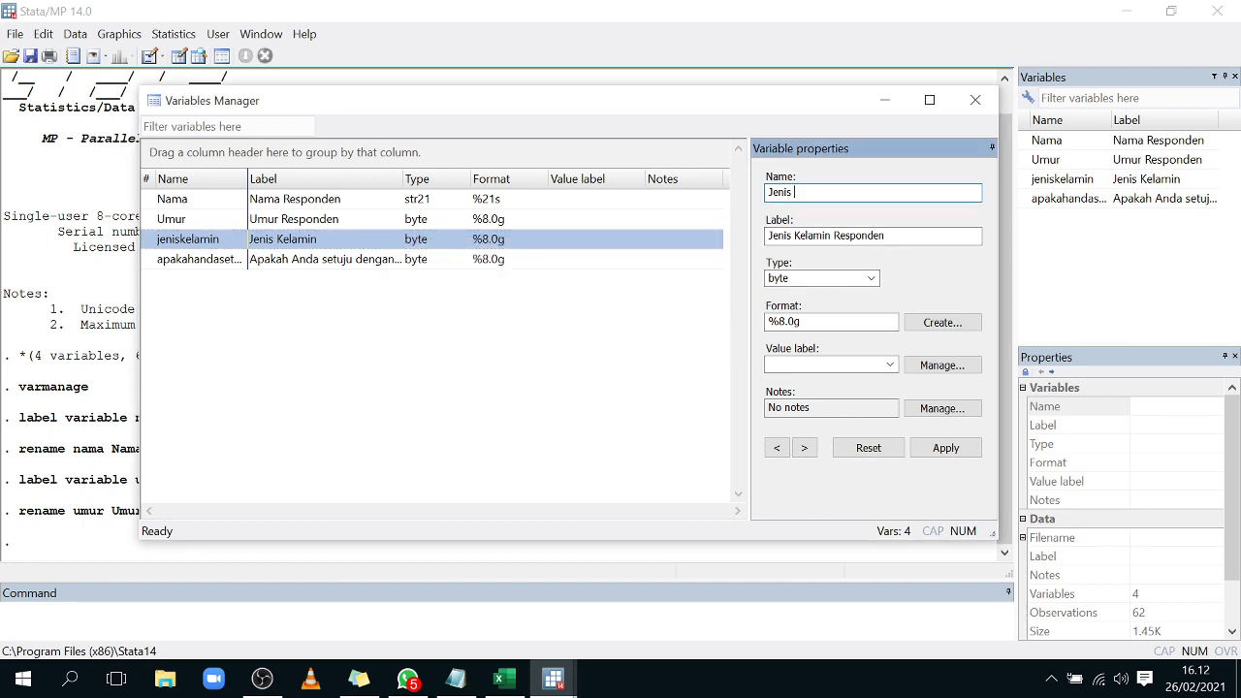
text(Kelamin)
click(945, 371)
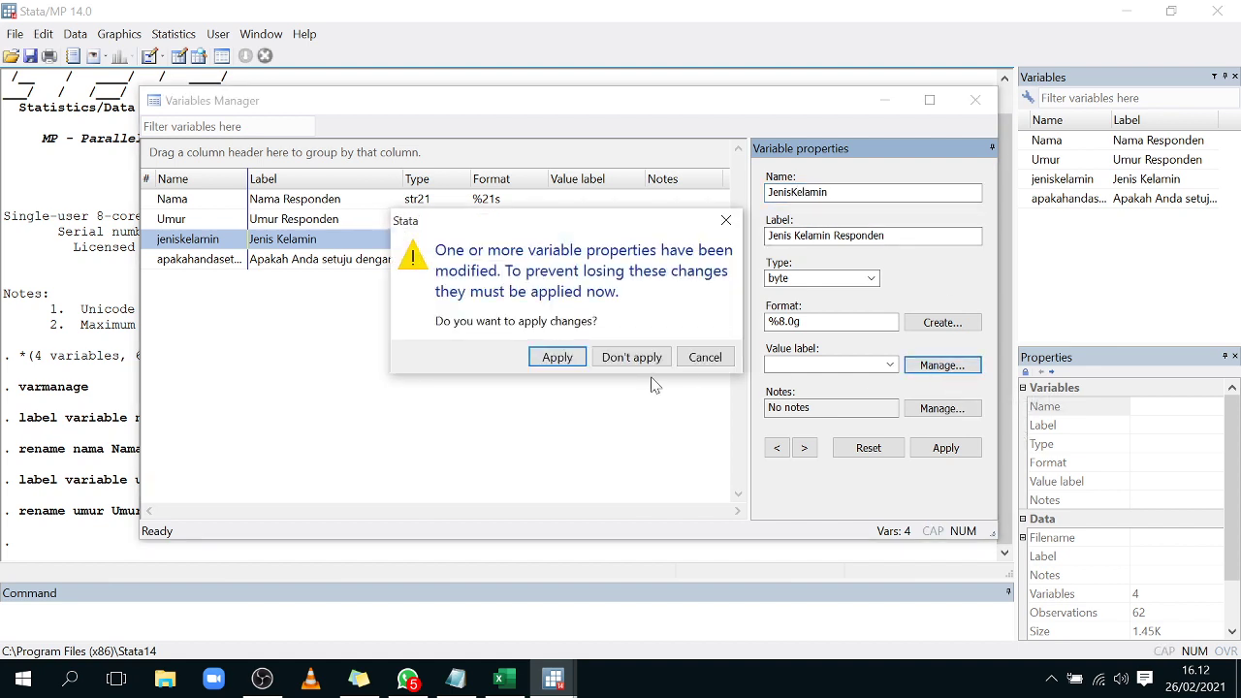
click(725, 220)
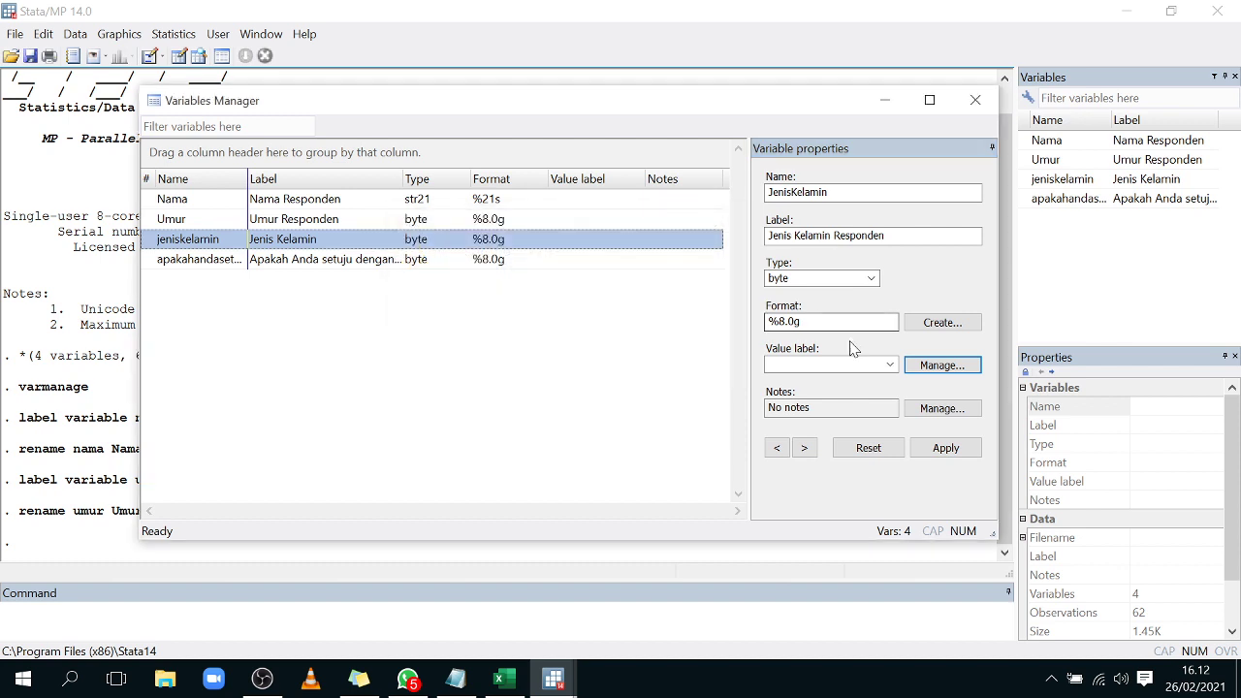
Step: Change the gender variable's label to "JenisKelamin" and apply the changes while opening its value label management
click(891, 365)
click(891, 366)
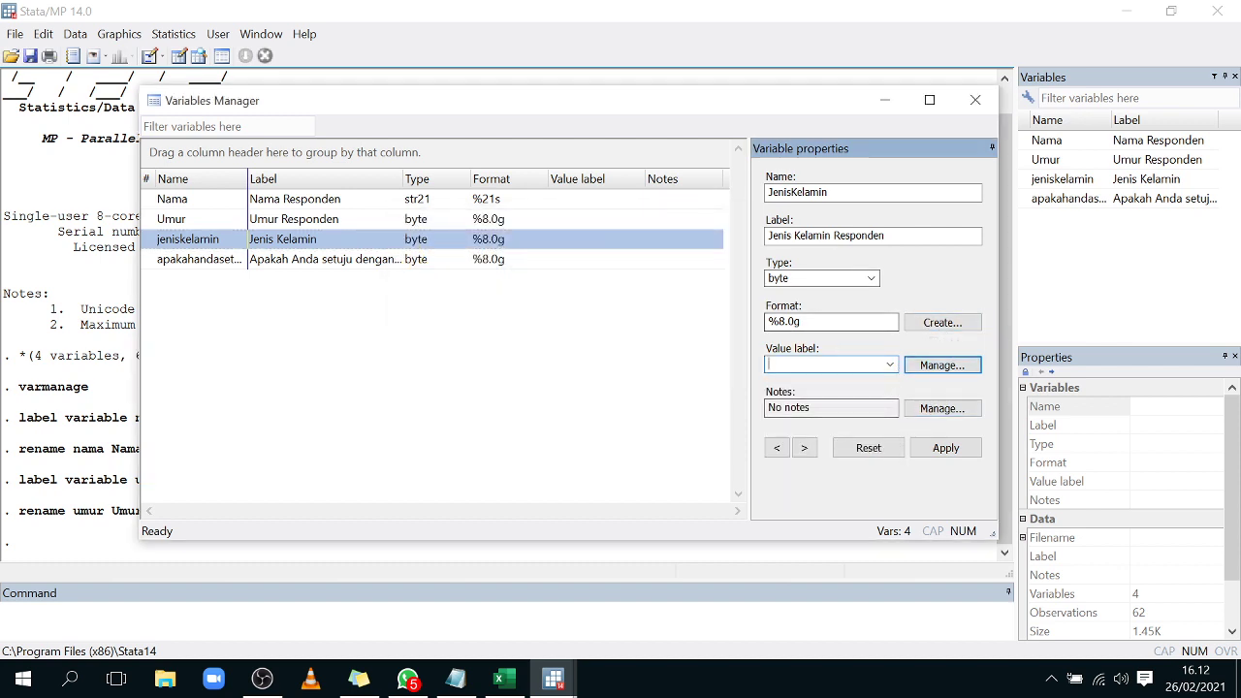
click(844, 278)
drag(884, 235, 801, 236)
key(BackSpace)
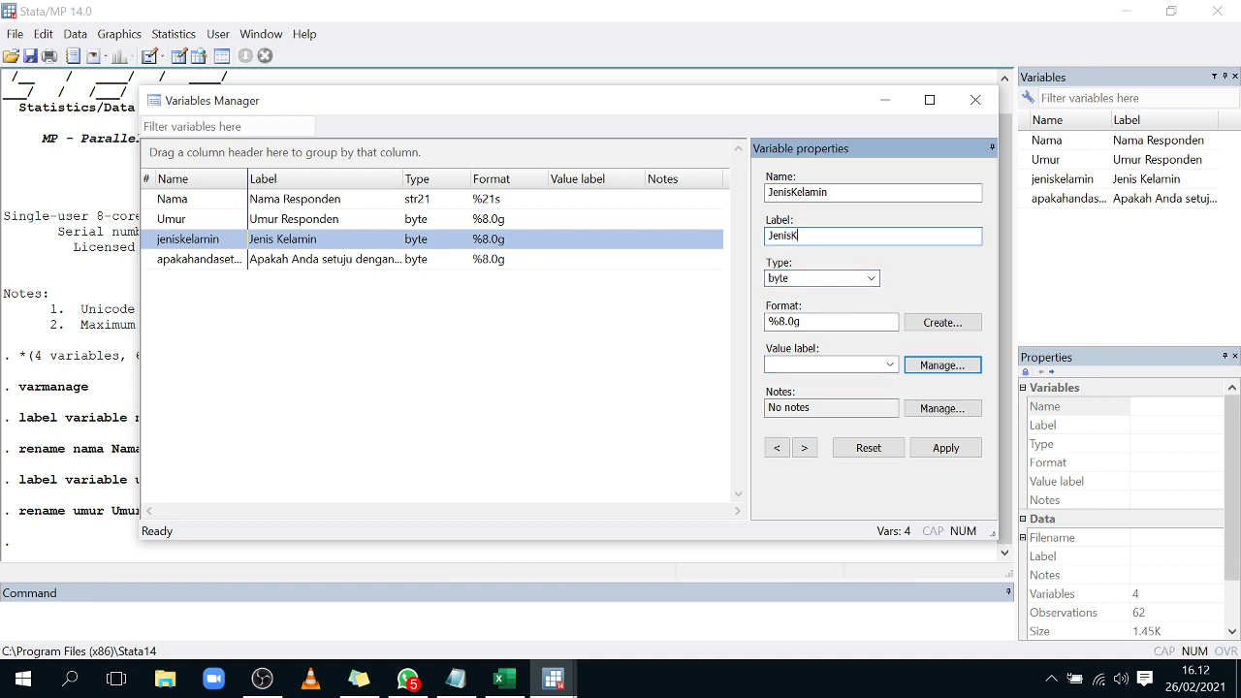
text(Kelamin)
click(944, 371)
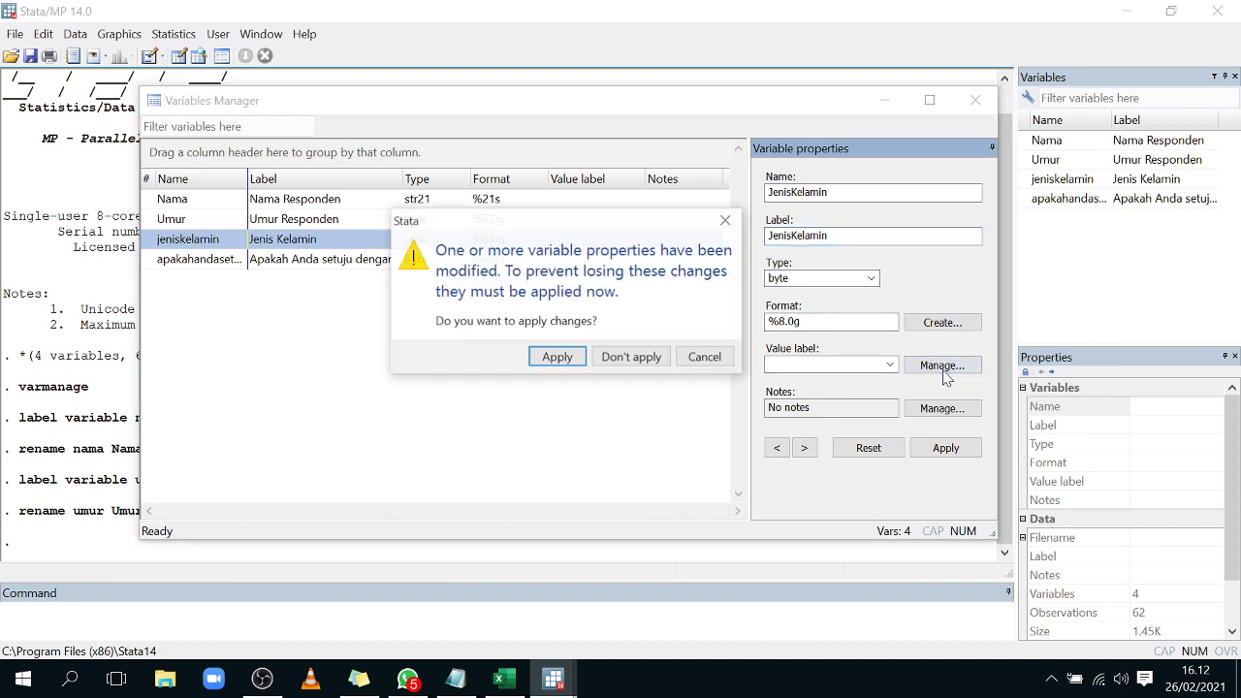
click(561, 359)
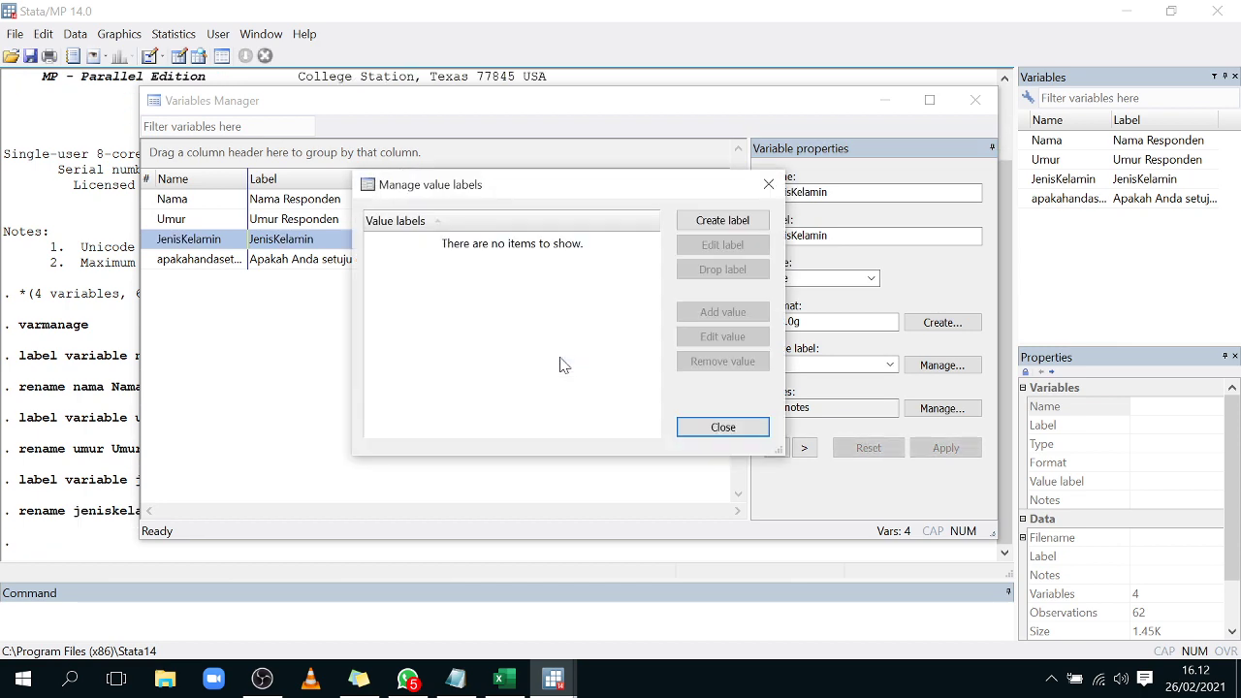
Step: Start a new value label and name it "Jeniskelamin"
click(734, 225)
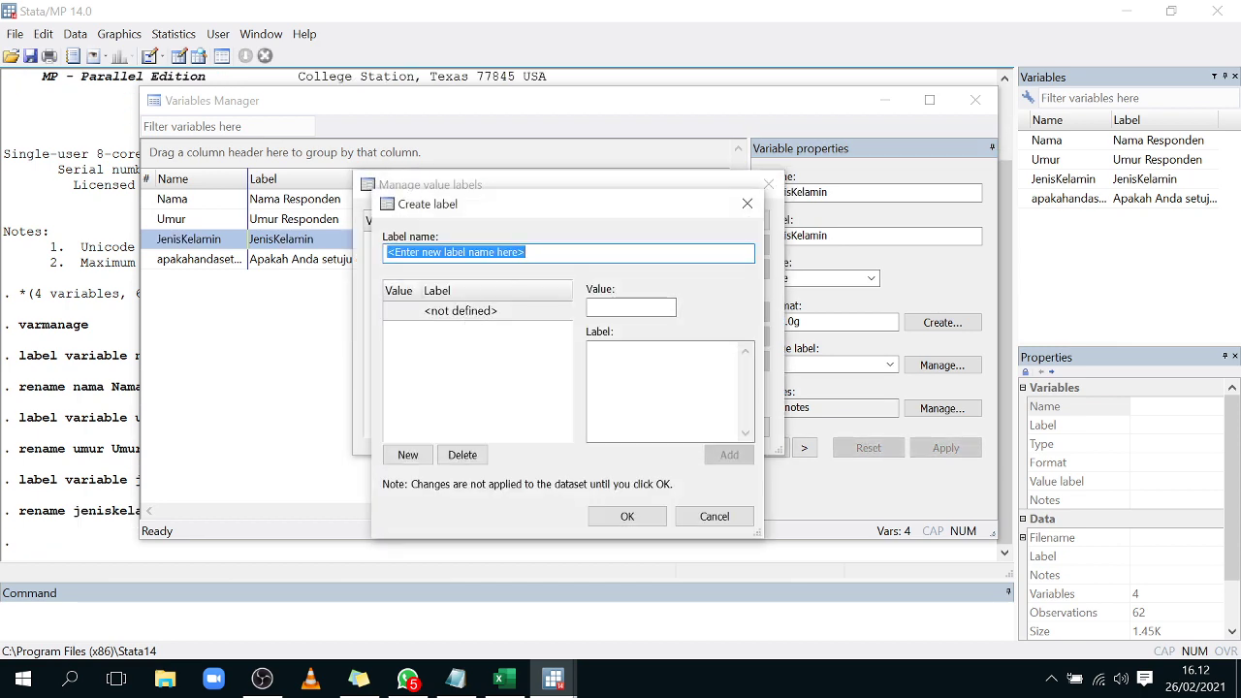
key(BackSpace)
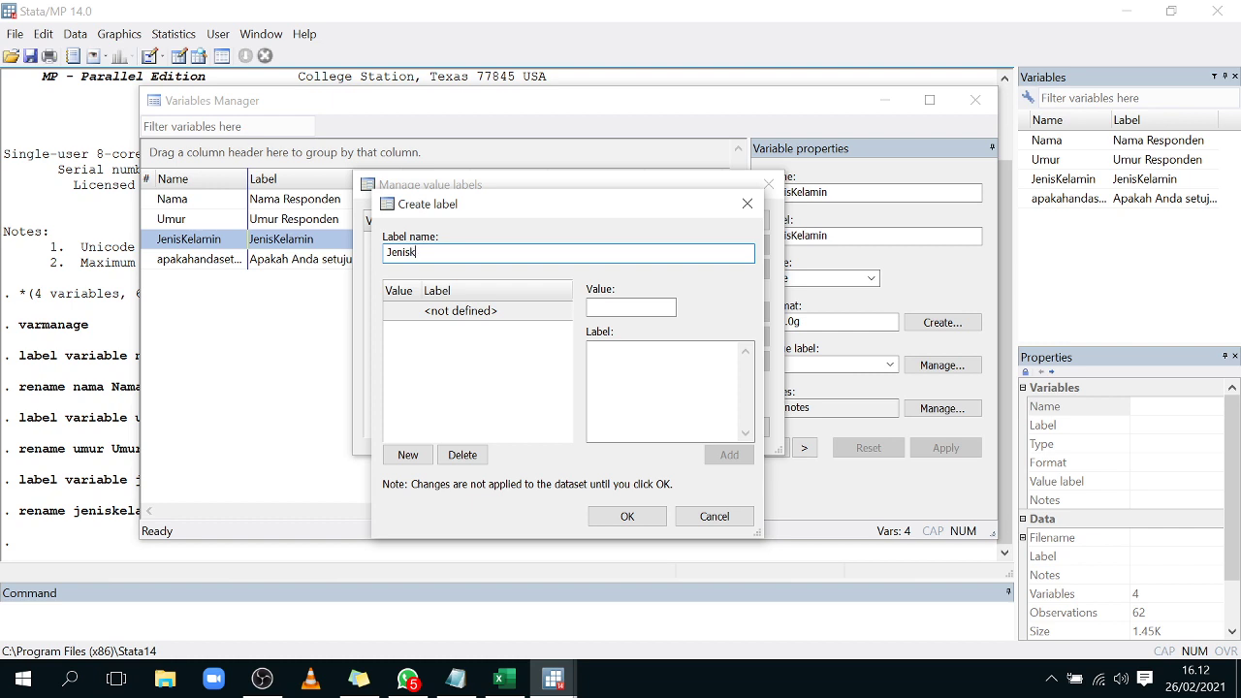
text(Jeniskelamin)
click(412, 252)
key(BackSpace)
drag(448, 252, 368, 256)
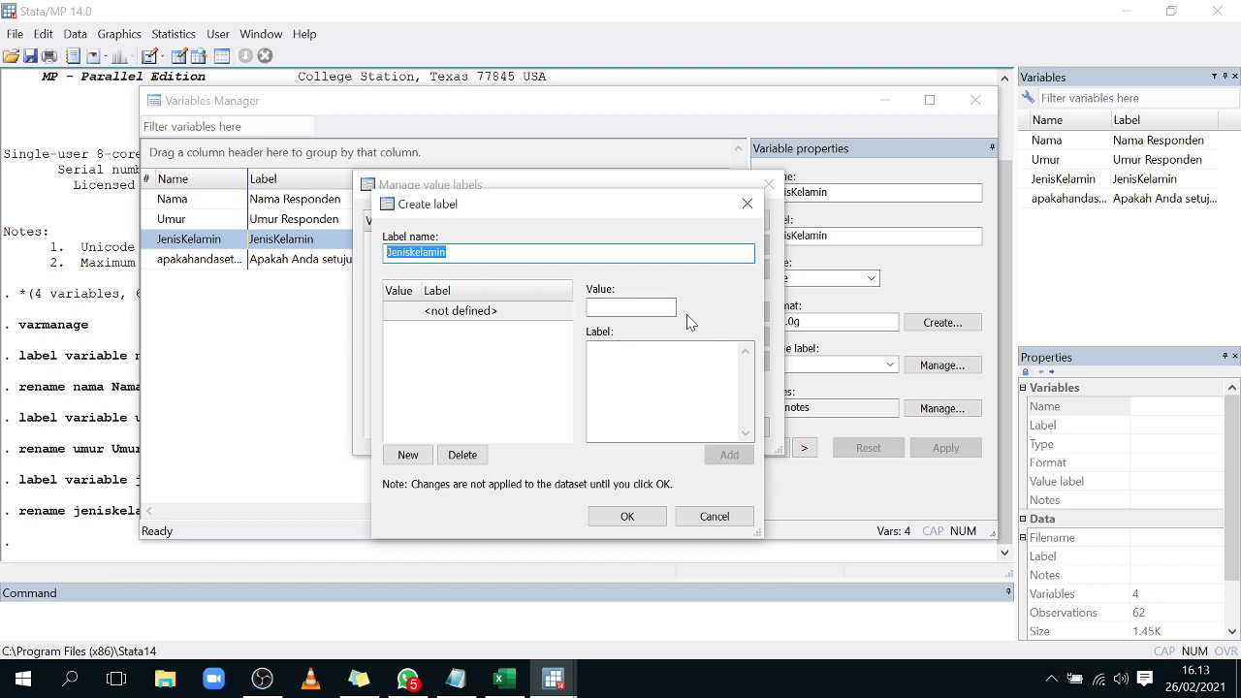
click(591, 306)
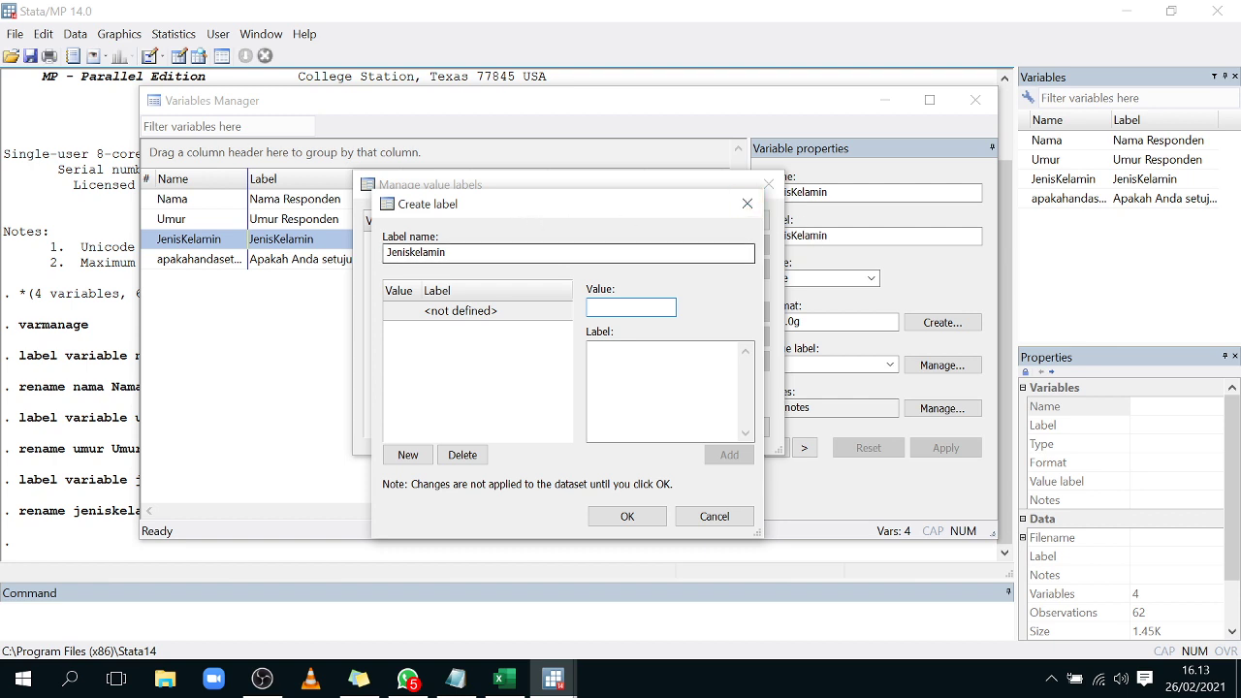
click(446, 252)
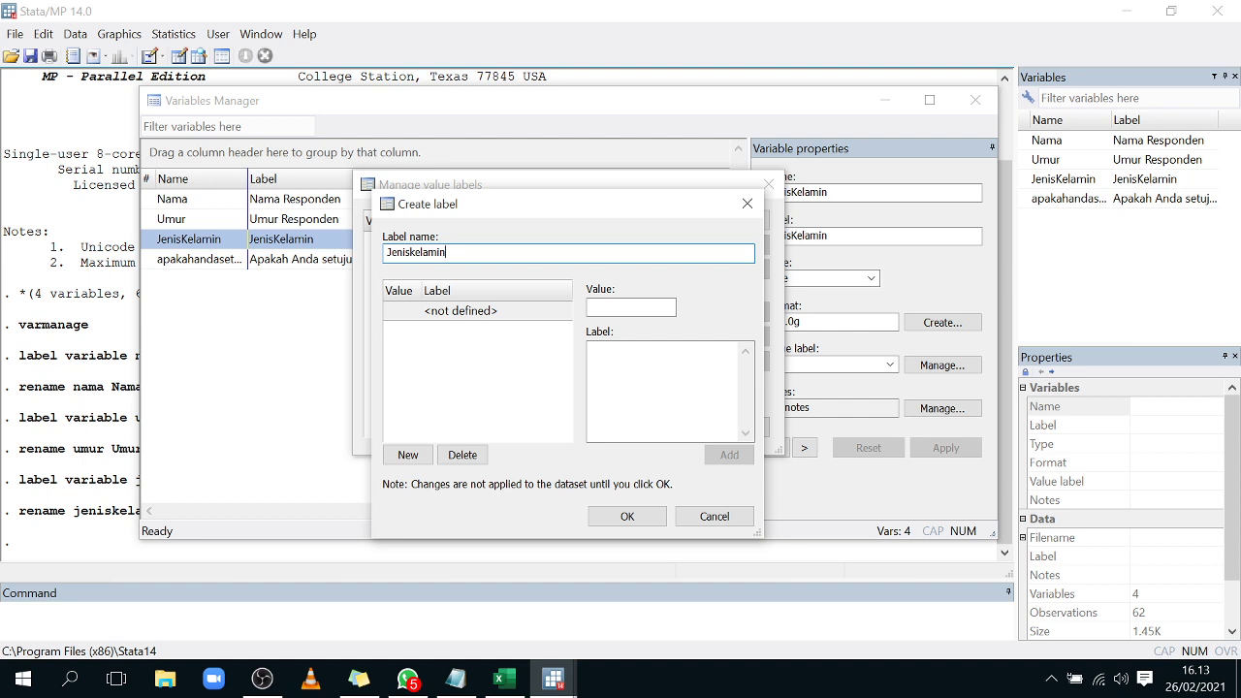
Step: Add the value 1 with the label "Laki-laki" to the Jeniskelamin value label
click(630, 307)
text(1)
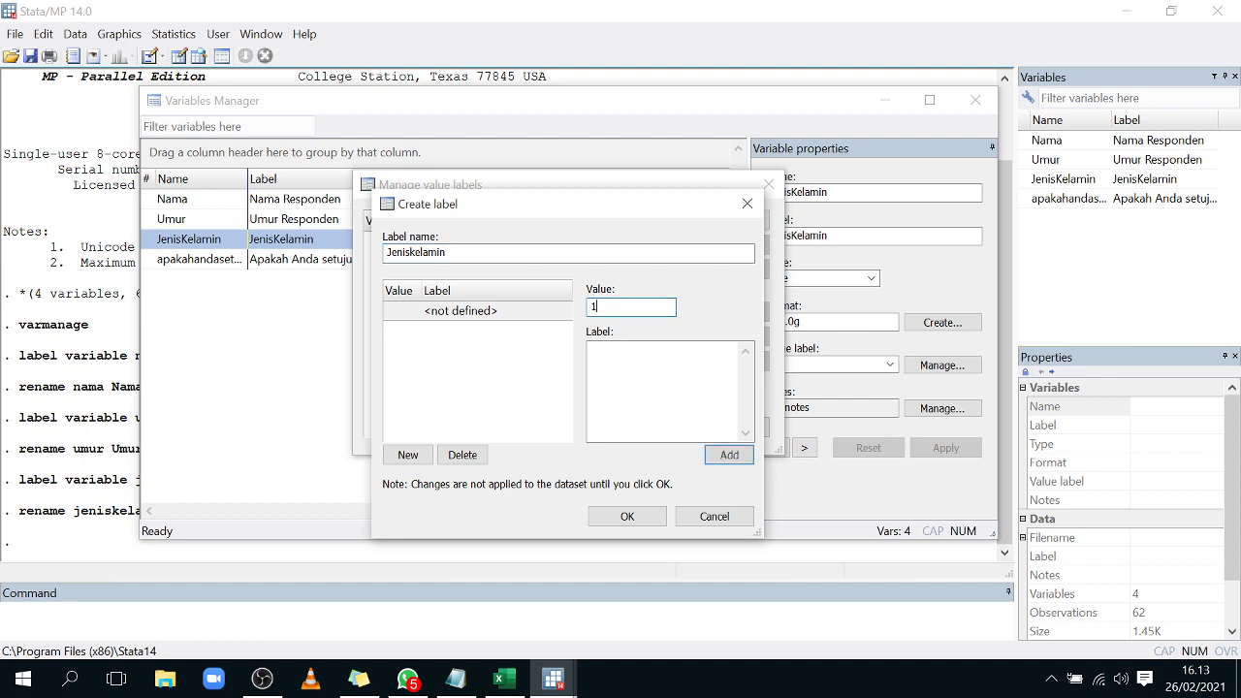
key(Tab)
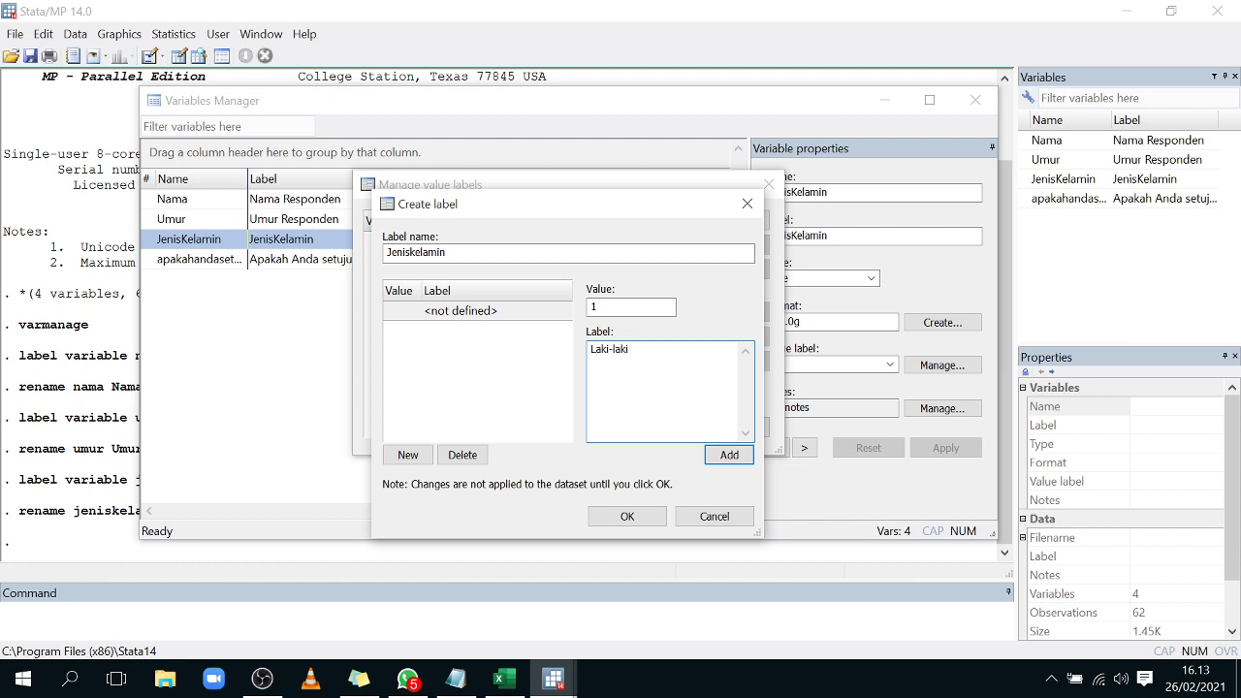
click(729, 455)
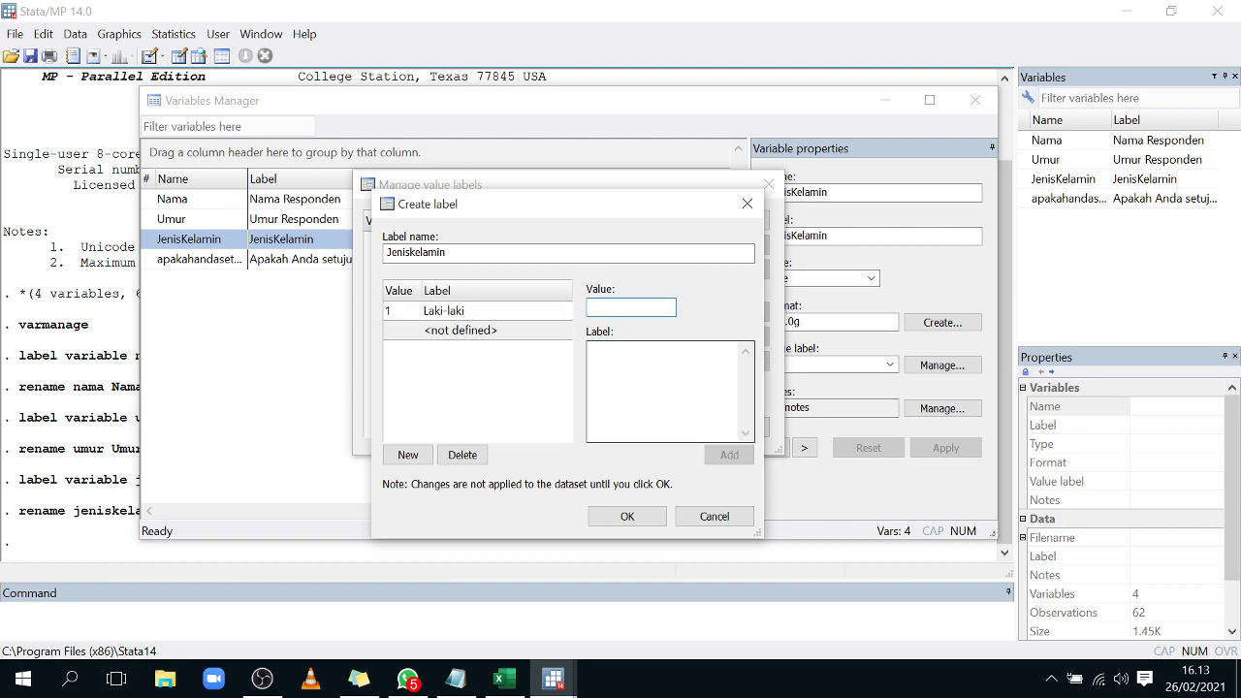
Step: Add the value 2 with the label "Perempuan" to the Jeniskelamin value label
text(2)
key(Tab)
text(Pe)
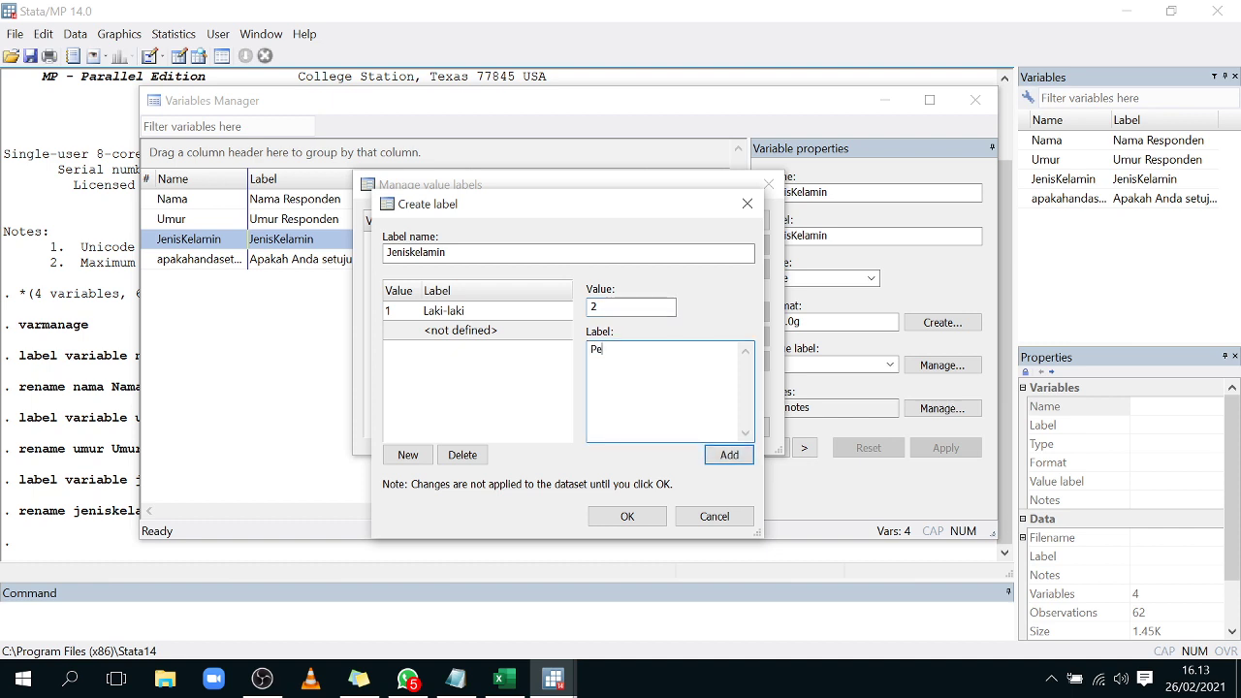
text(rempuan)
click(709, 460)
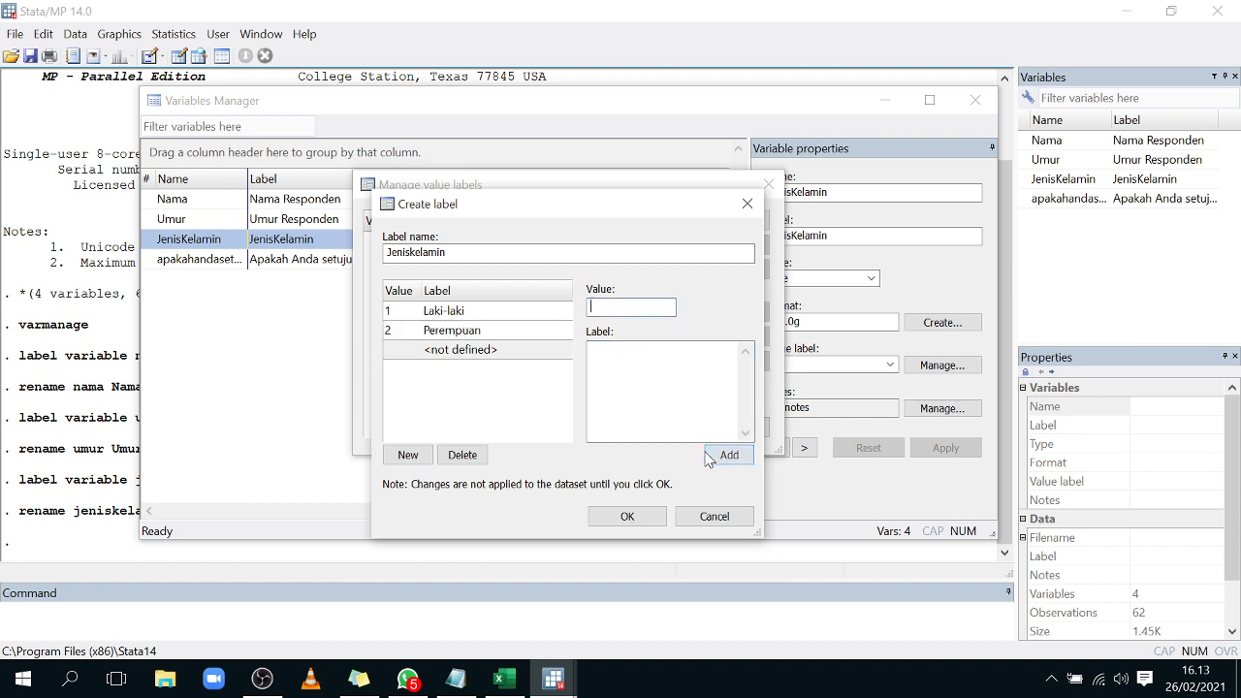
Step: Save the Jeniskelamin value label and review its value entries before closing the value label management
click(627, 517)
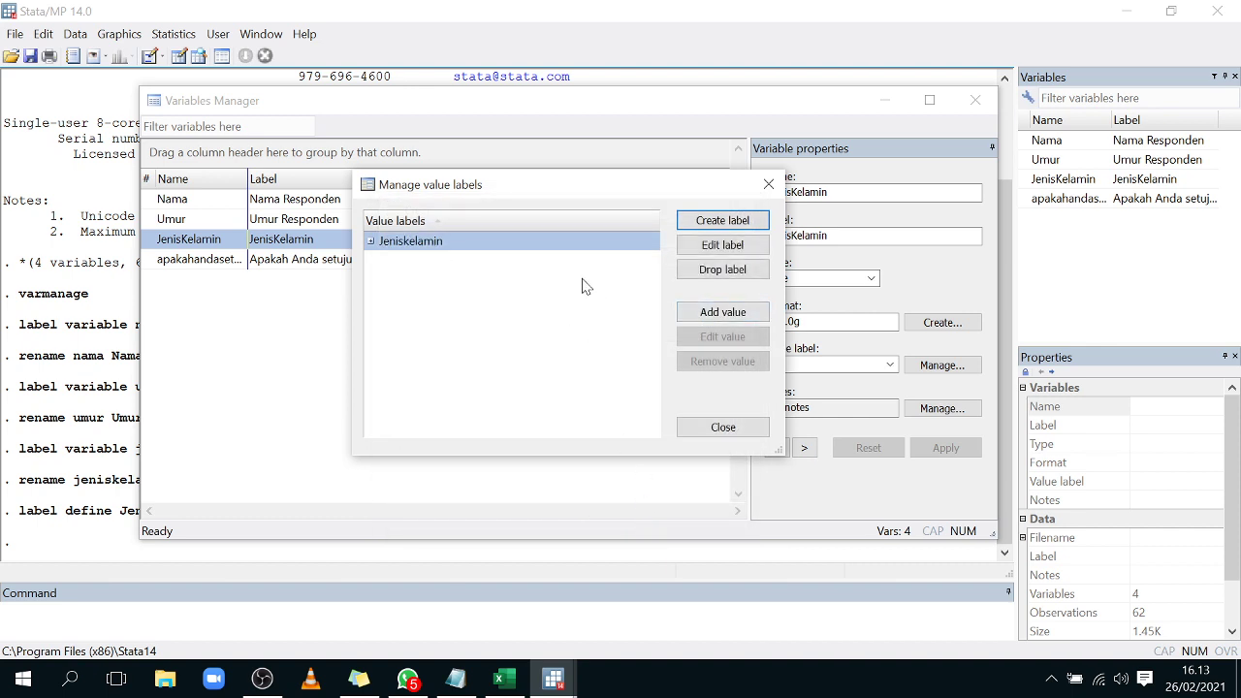
click(425, 248)
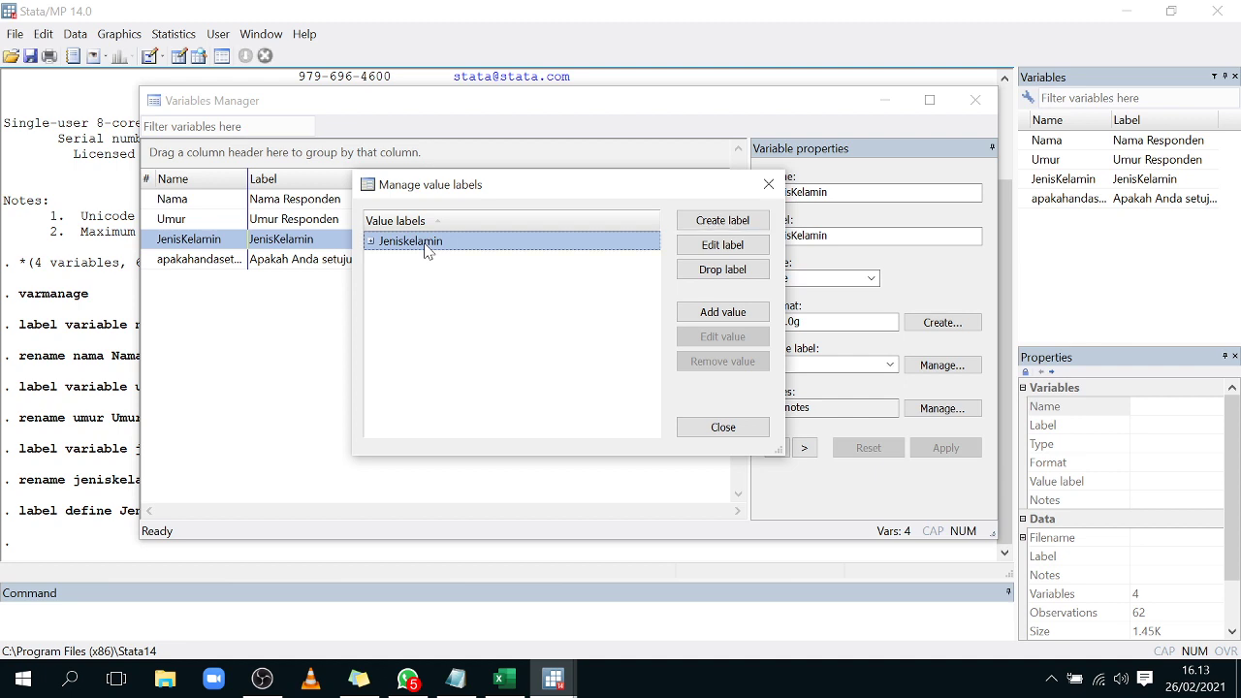
click(372, 243)
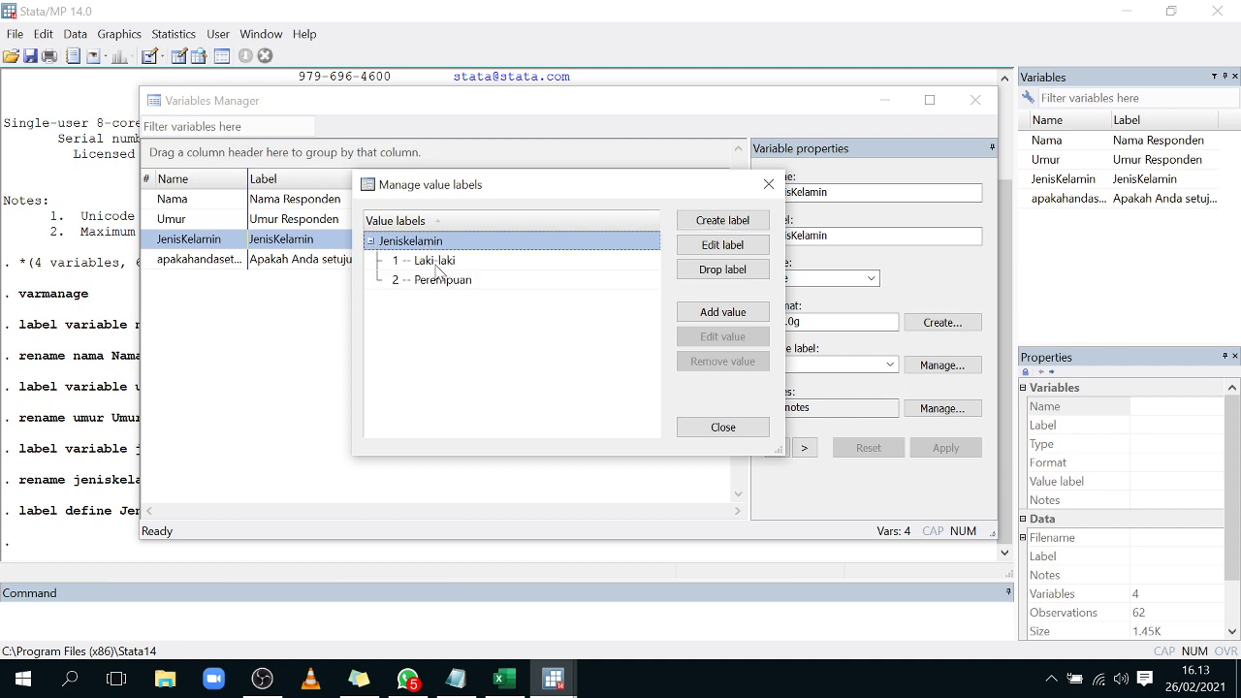
click(436, 260)
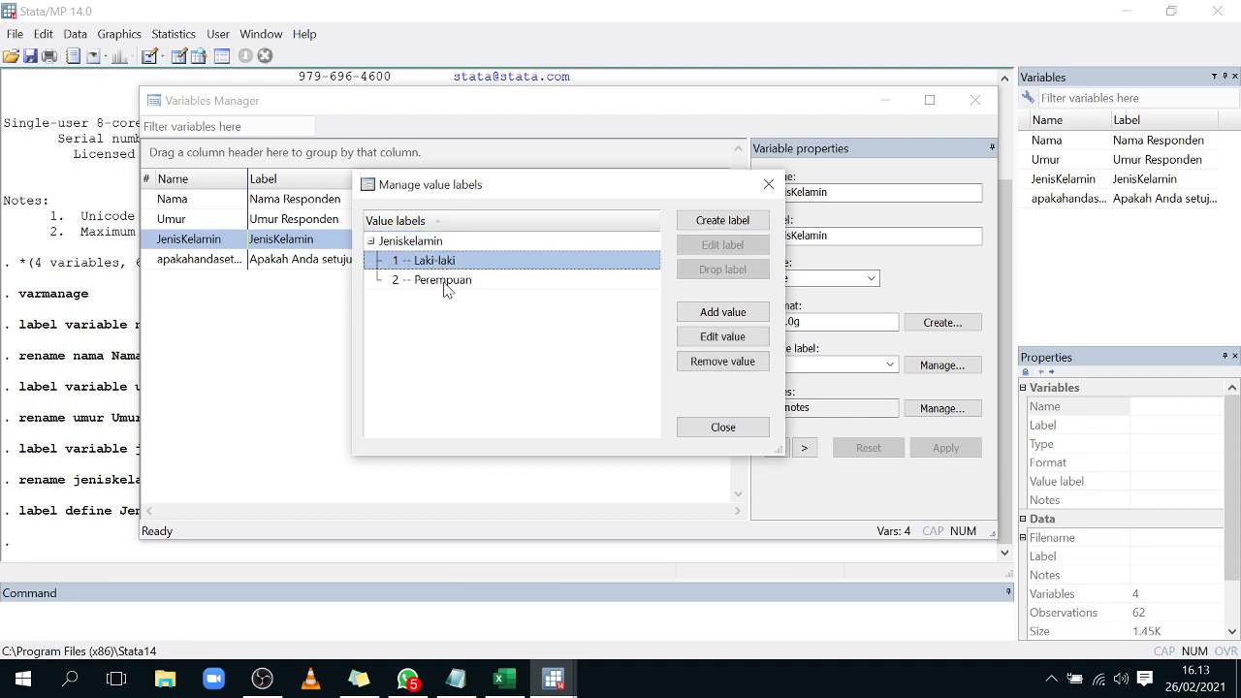
click(449, 290)
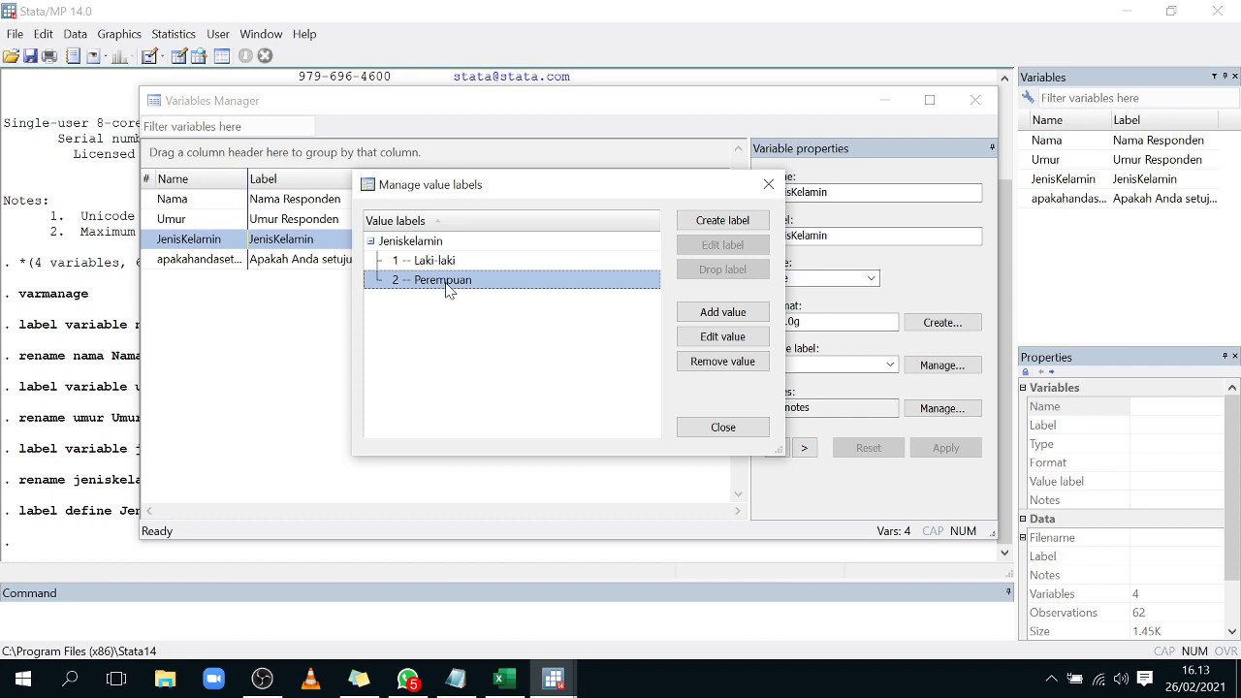
click(723, 427)
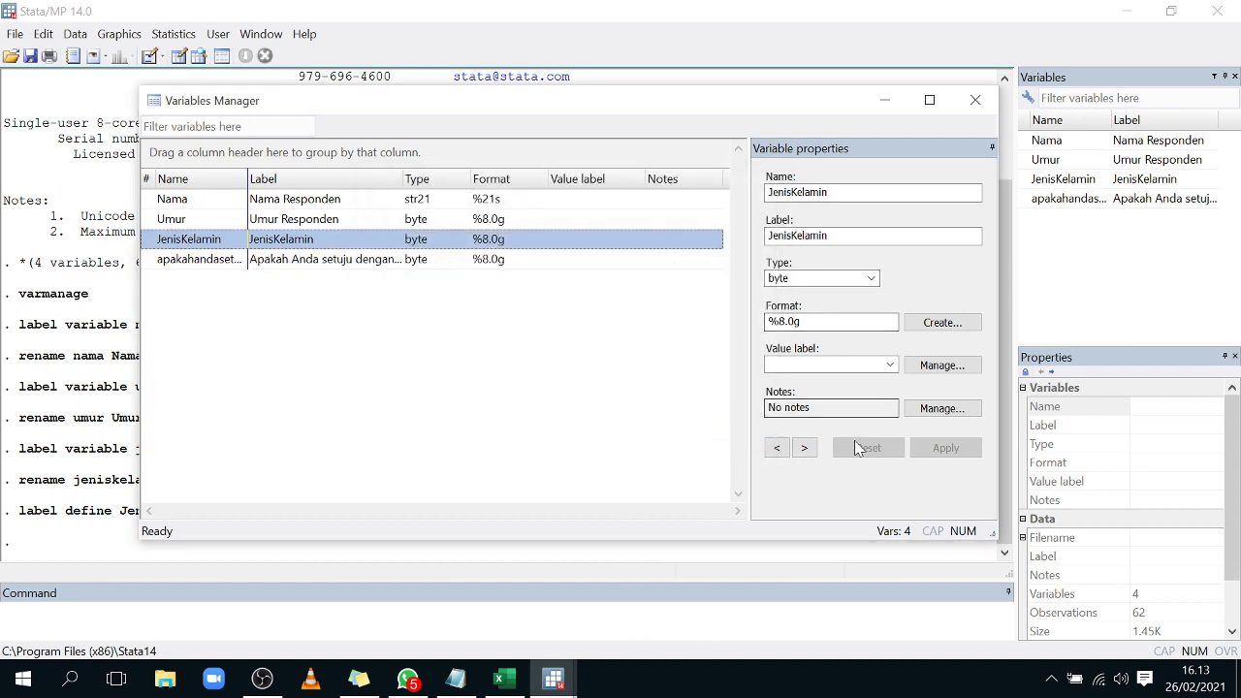
Step: Change the name of the last variable, the question about online learning, to "Pendapat" and check its full label
click(804, 448)
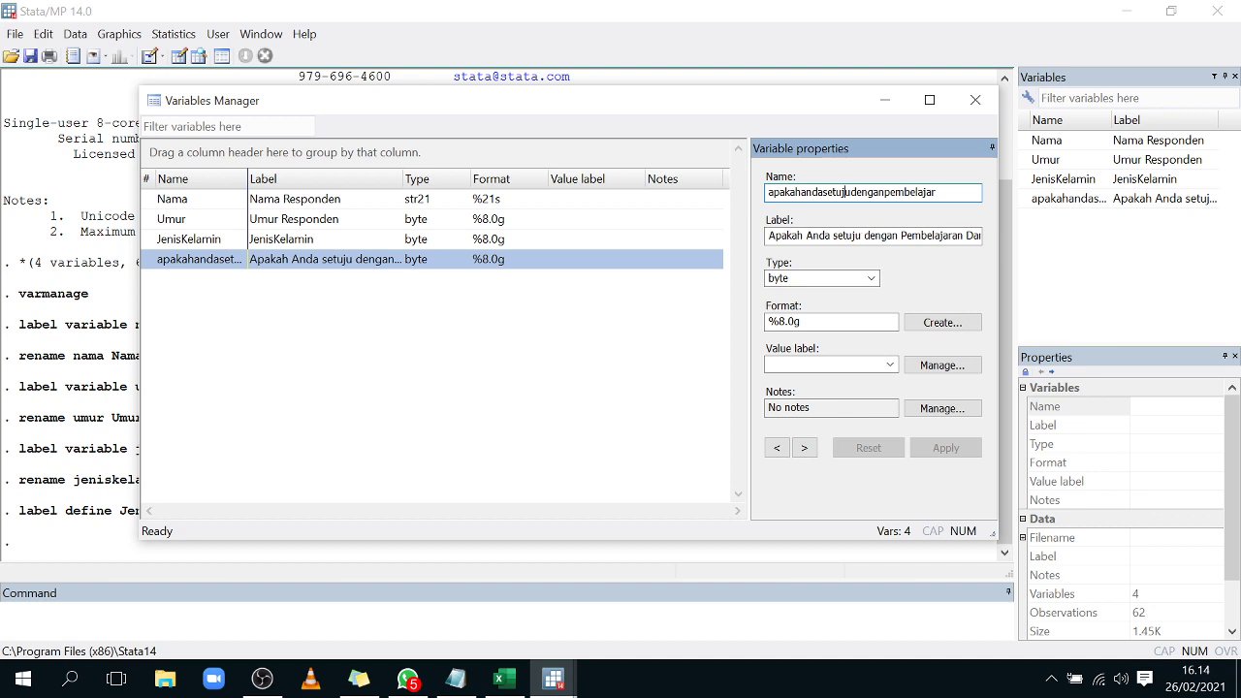
key(shift+Left)
key(shift+Left)
key(shift+Left)
key(shift+Left)
key(shift+Left)
key(shift+Left)
key(shift+Left)
key(shift+Left)
key(shift+Left)
key(shift+Left)
key(shift+Left)
key(shift+Left)
key(shift+Left)
key(shift+Left)
key(shift+Left)
key(shift+Left)
key(shift+Left)
key(shift+Left)
key(shift+Left)
key(shift+Left)
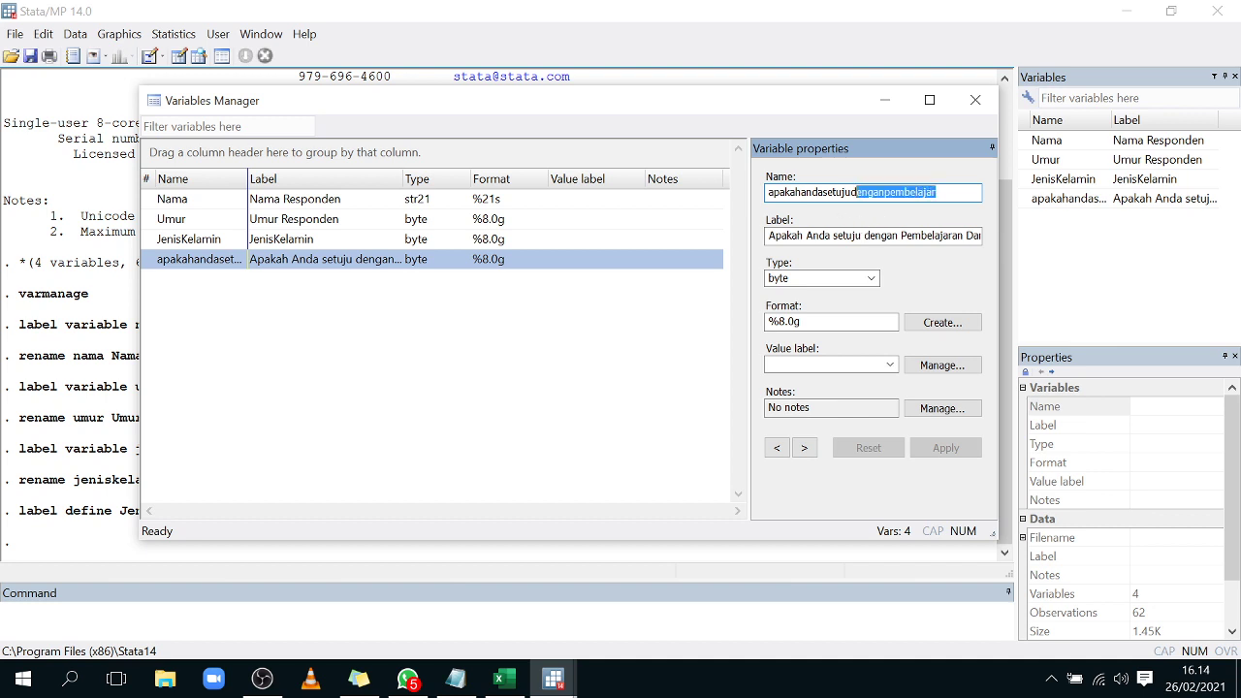
key(BackSpace)
text(P)
key(Caps_Lock)
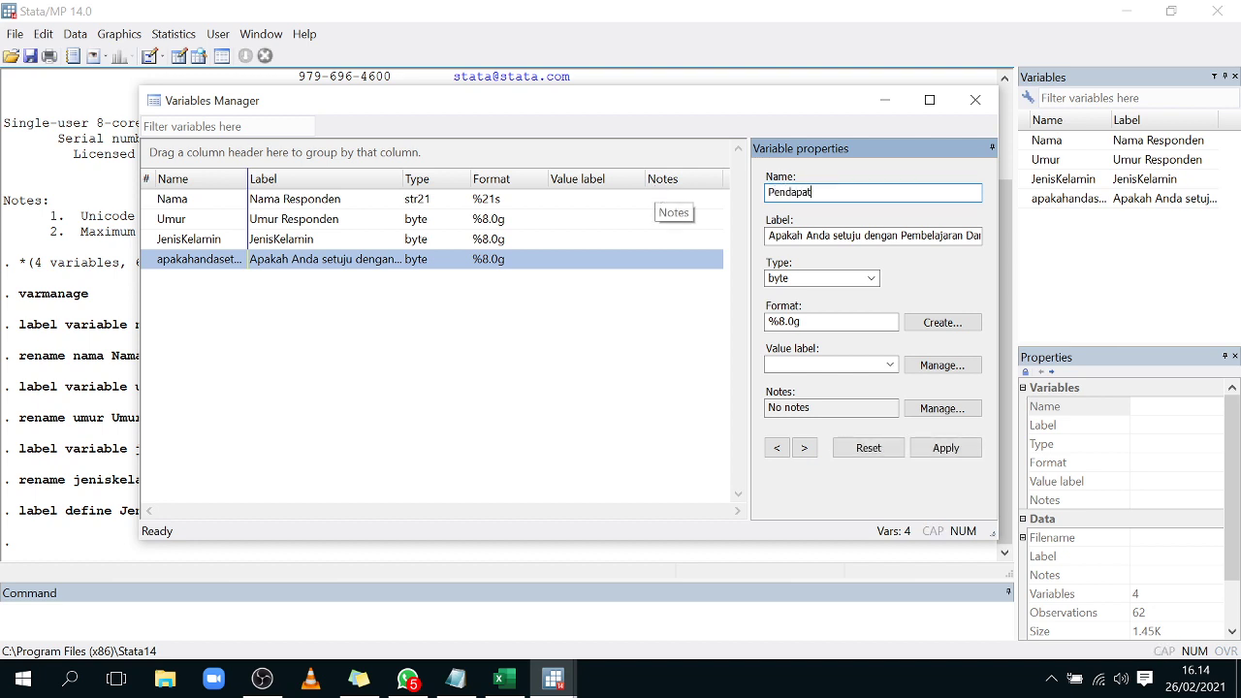
click(831, 236)
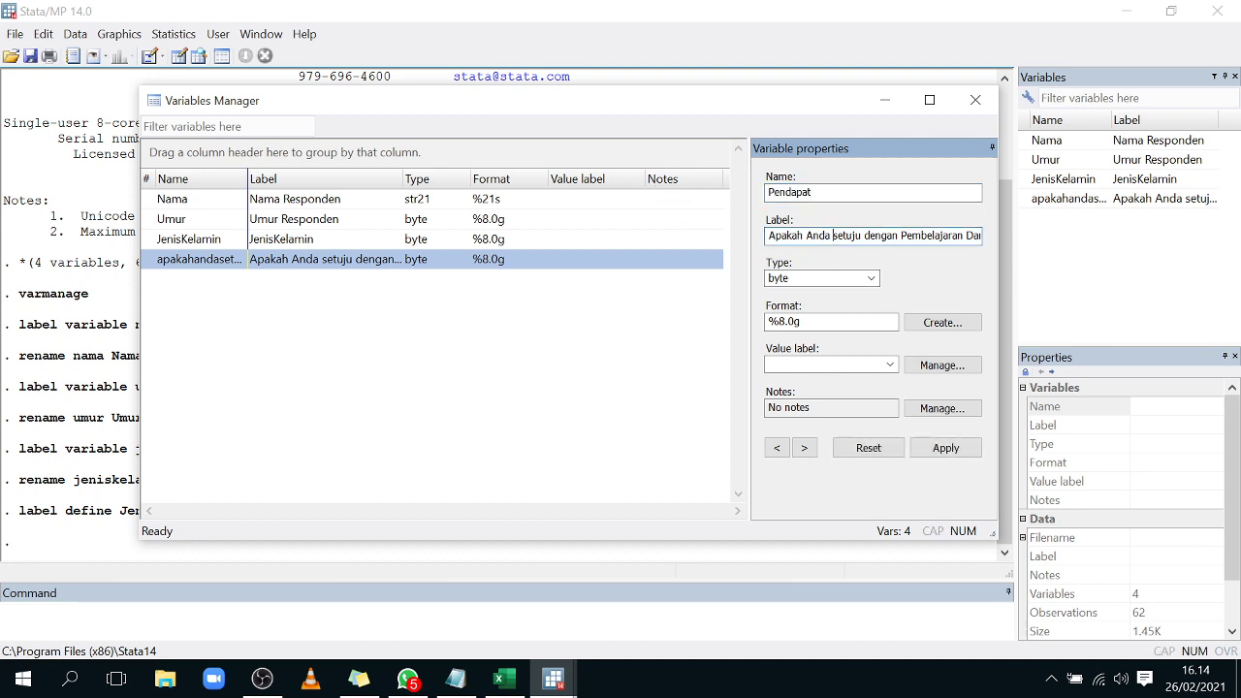
key(End)
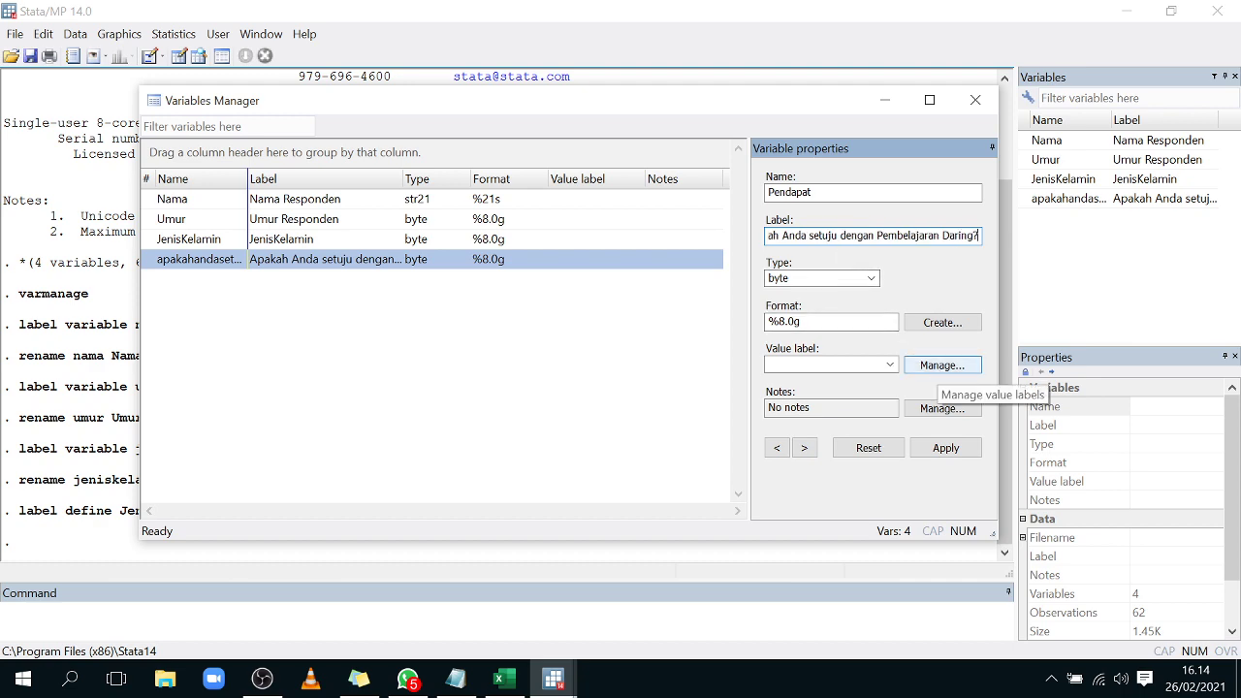
Step: Switch to the Excel sheet, examine the answer codes under "Apakah Anda setuju dengan Pembelajaran Daring?", and return to Stata
click(500, 679)
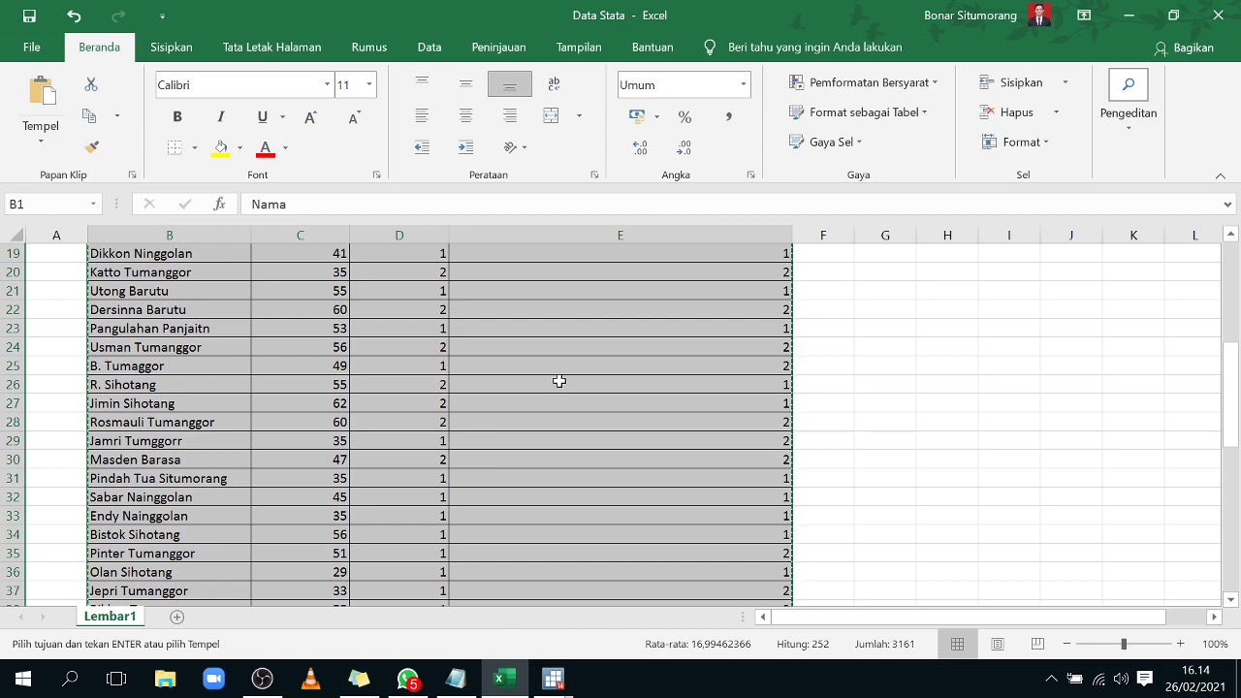
scroll(592, 386, up, 1)
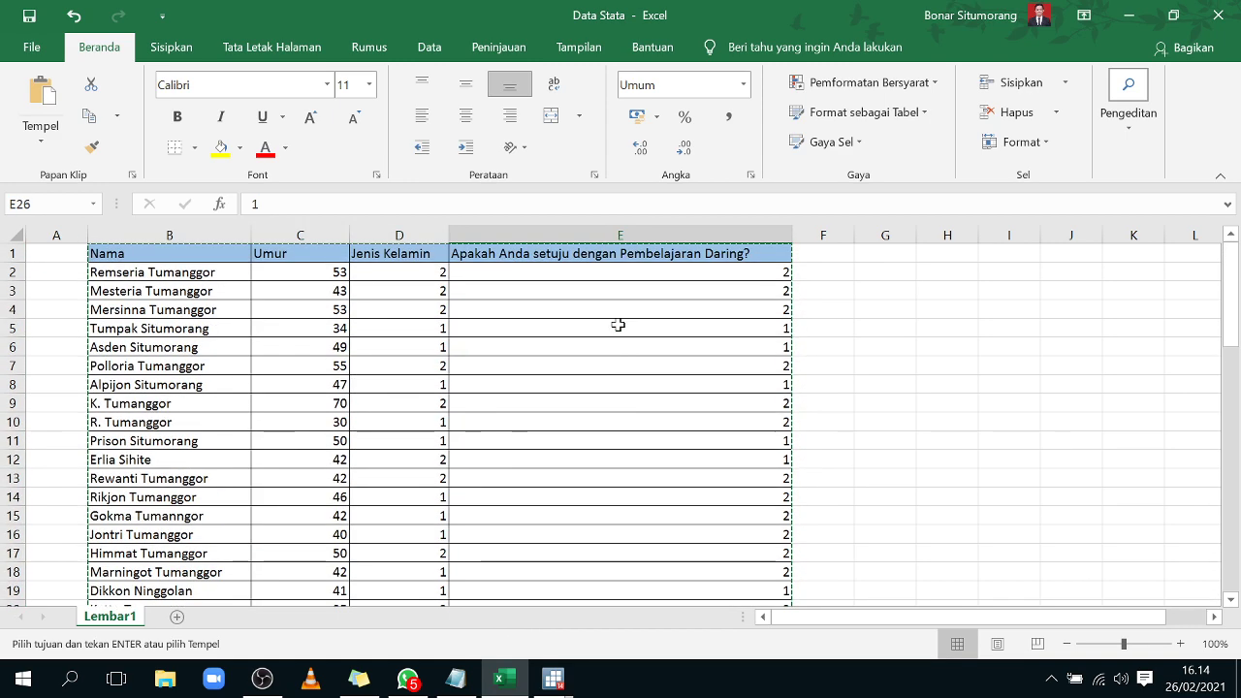
click(582, 276)
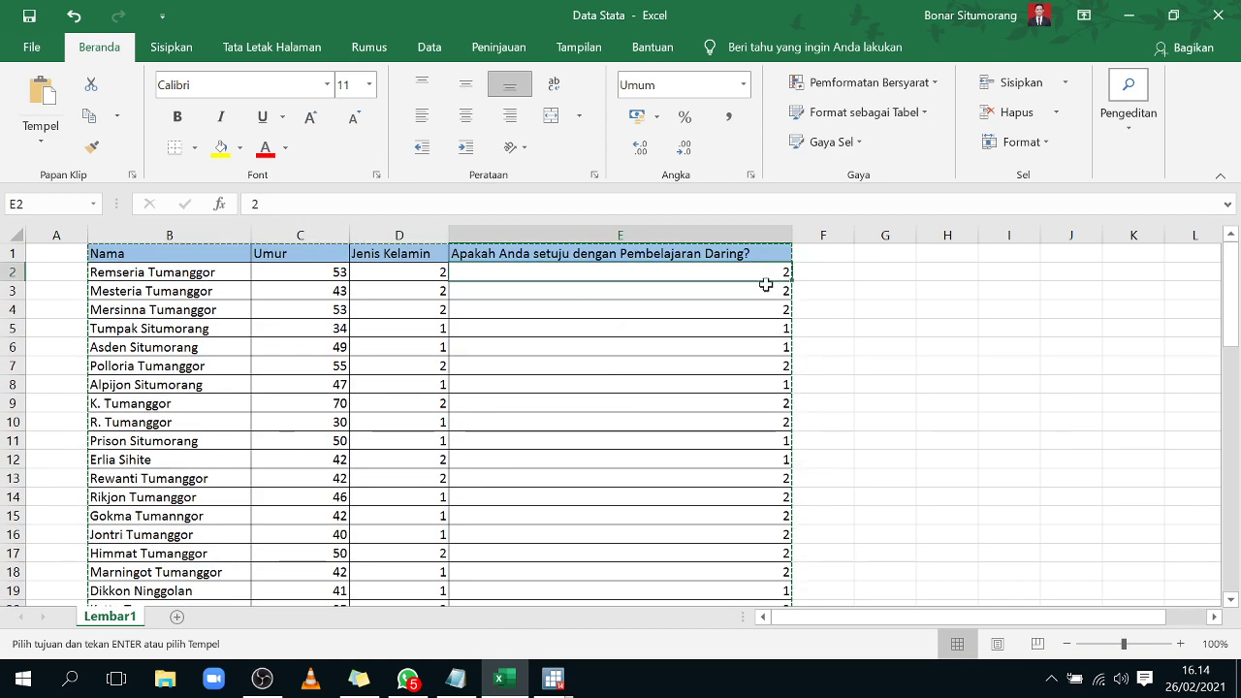
scroll(766, 333, down, 20)
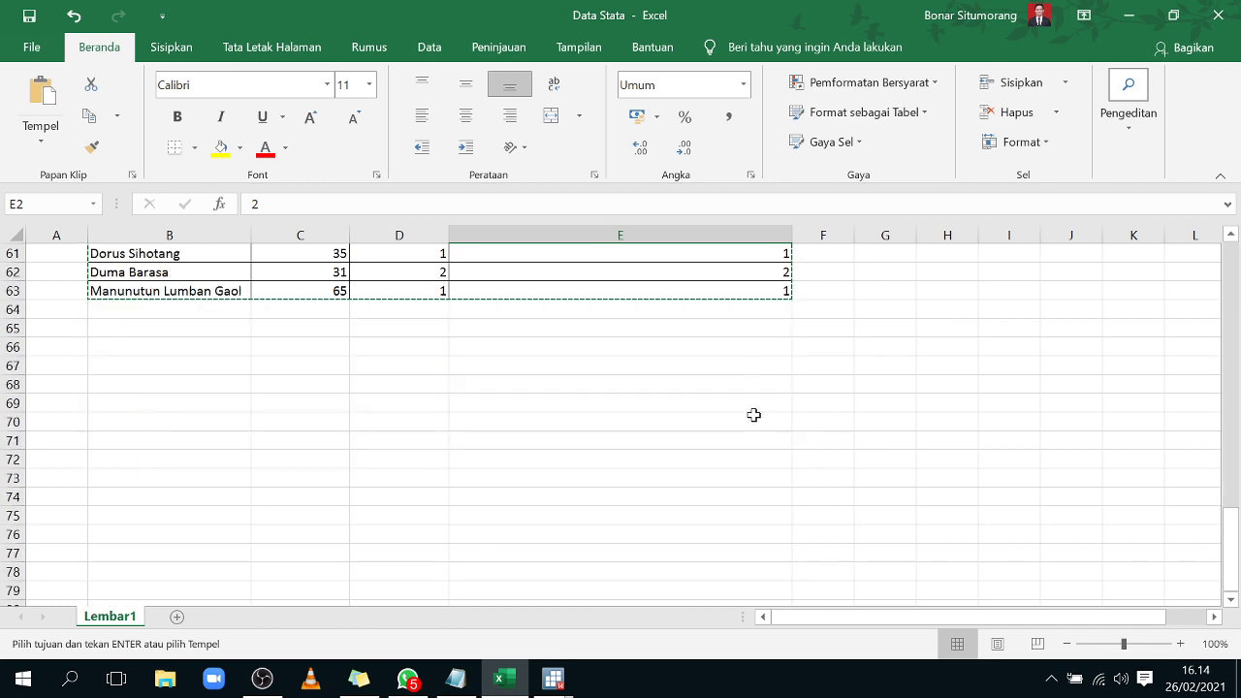
scroll(753, 416, up, 6)
scroll(718, 395, up, 14)
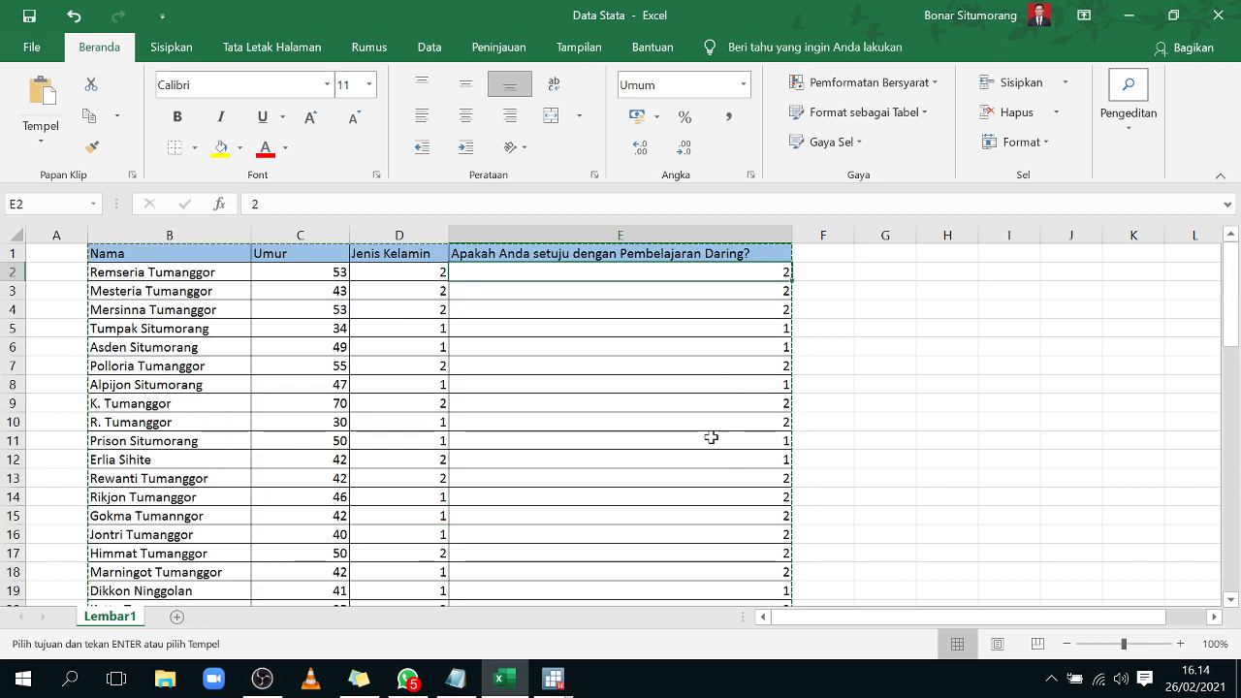
click(553, 679)
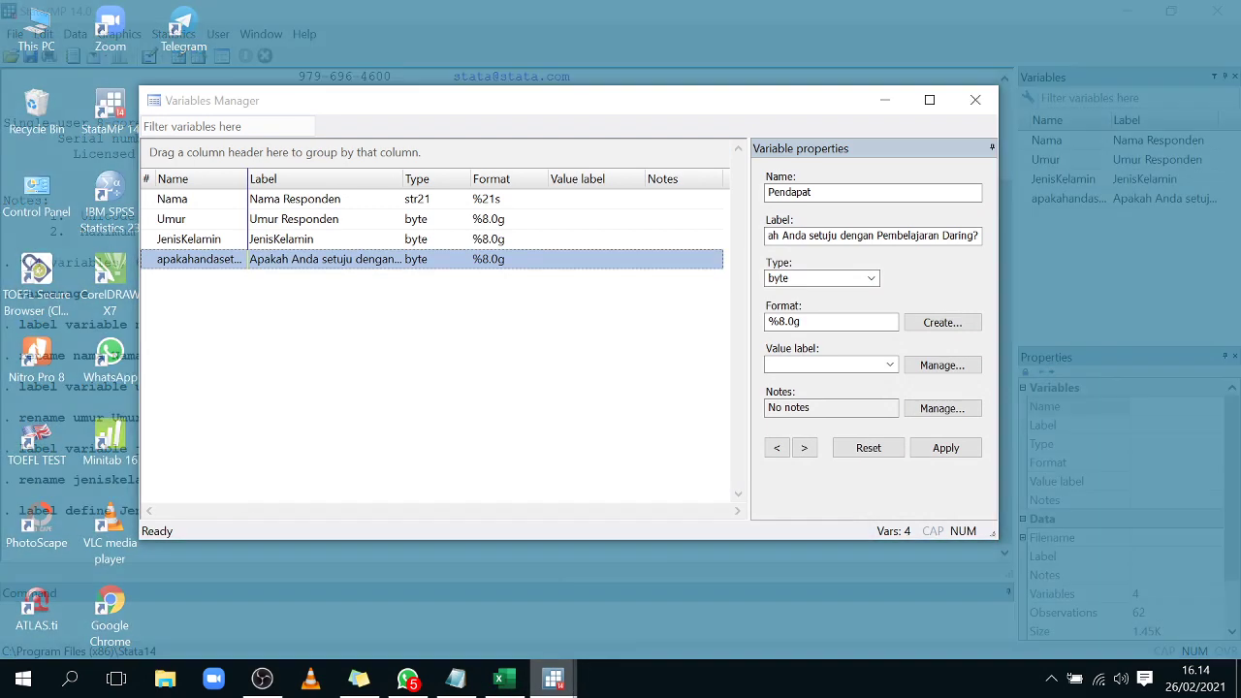
click(766, 609)
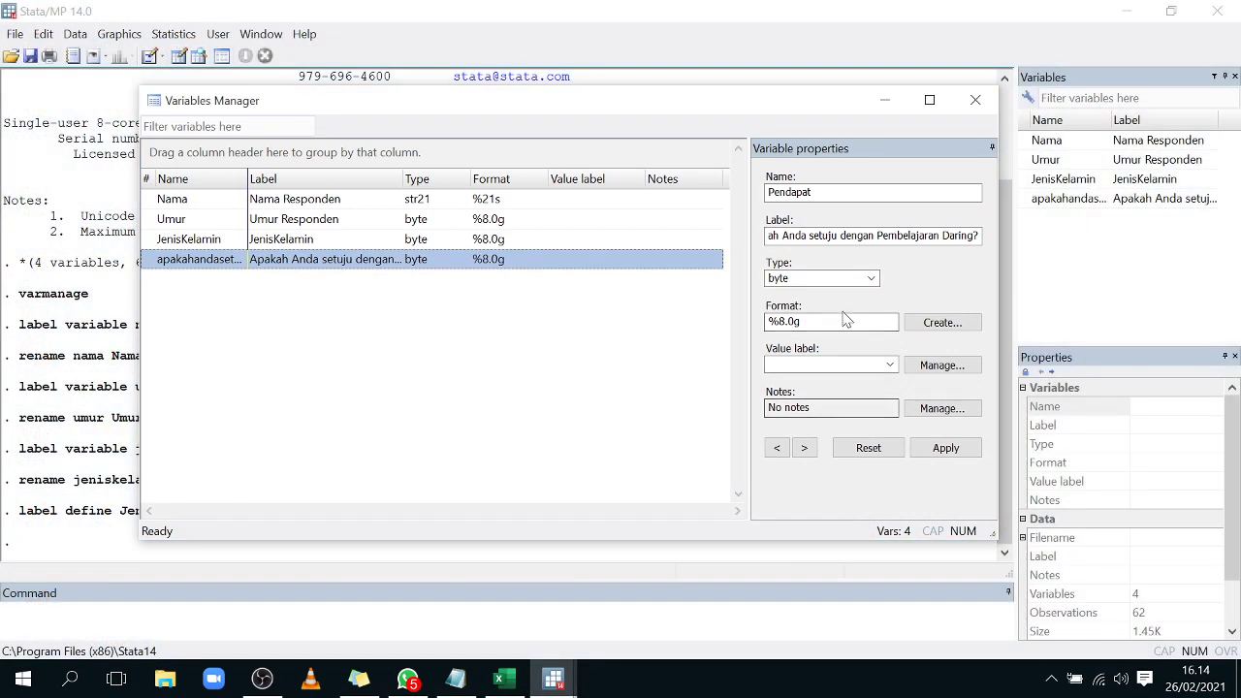
Step: Apply the Pendapat variable's pending changes while opening its value label management
click(891, 365)
click(936, 369)
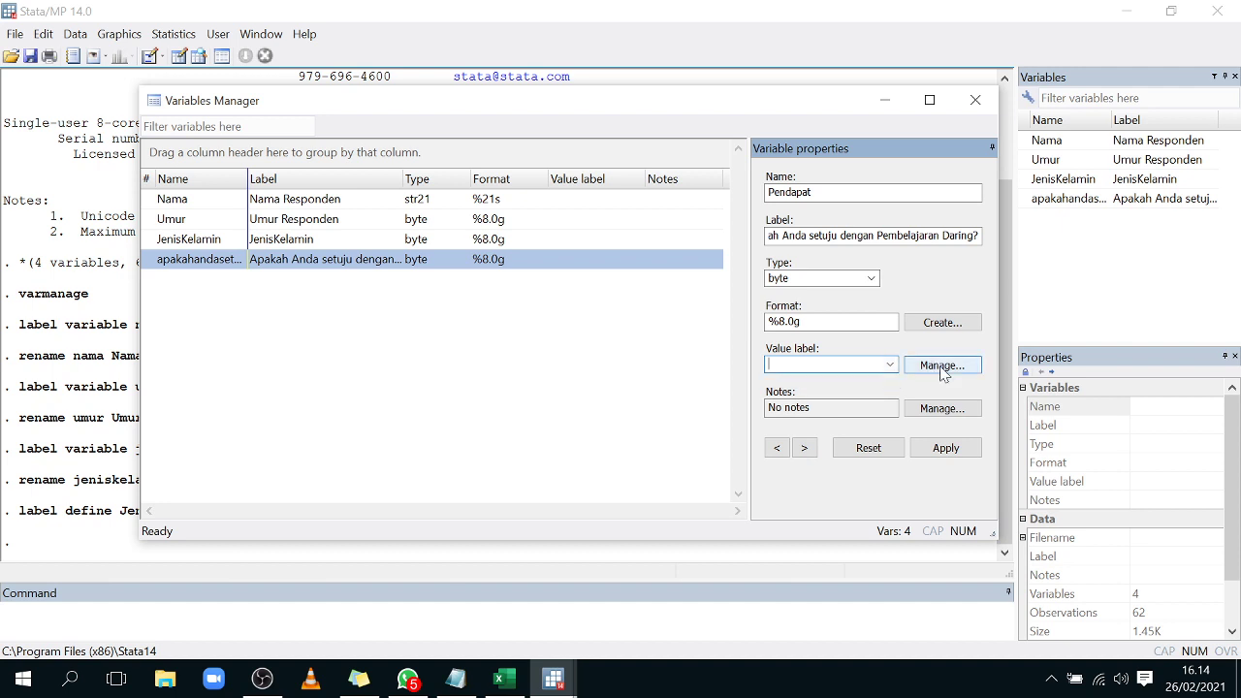
click(944, 371)
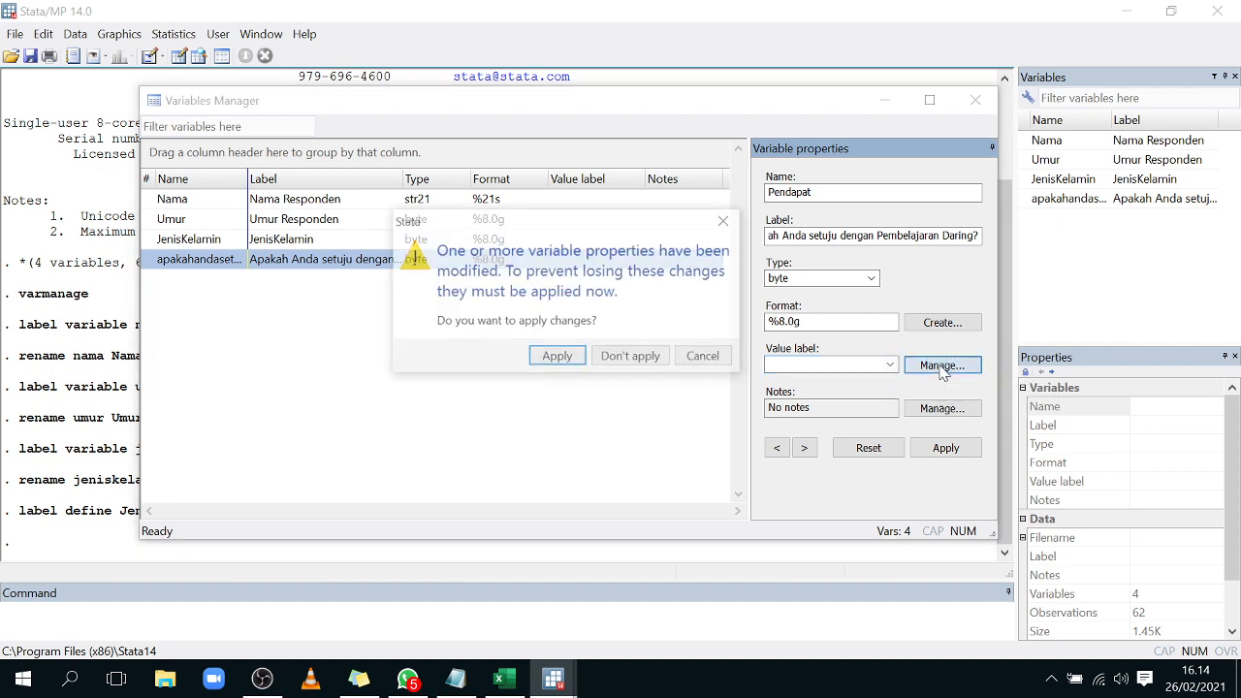
click(566, 359)
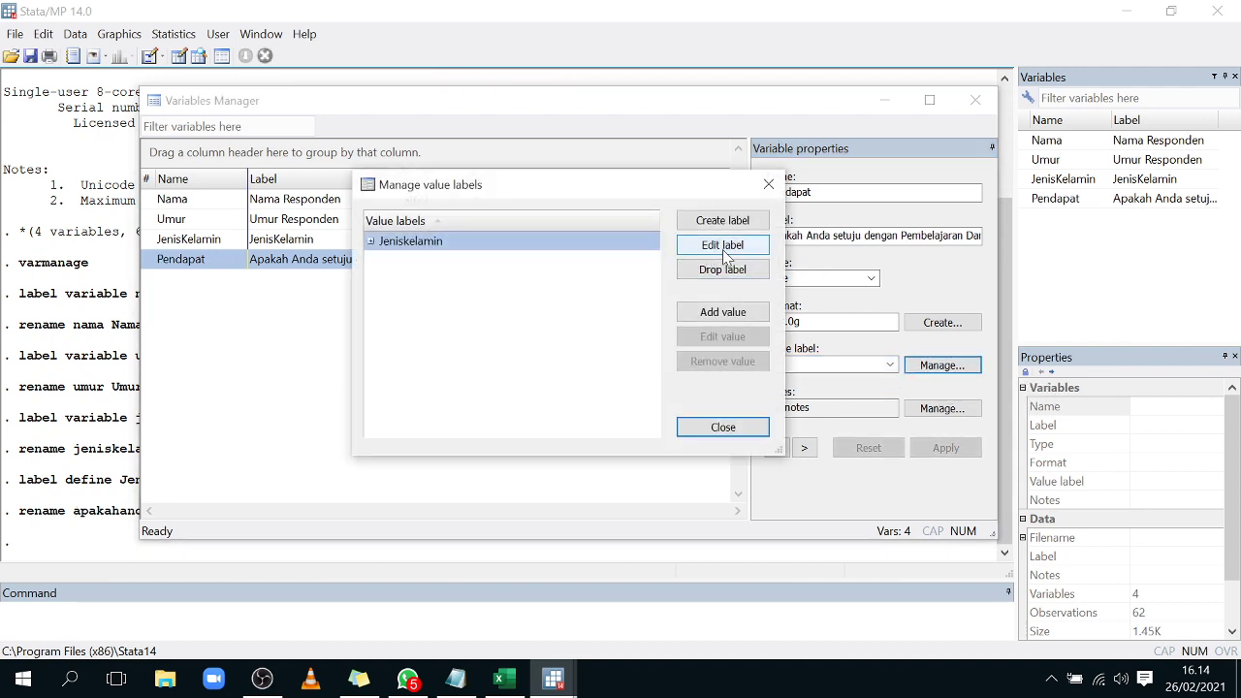
Step: Reopen the value label management for Pendapat and start a new value label named "Pendapat"
click(770, 184)
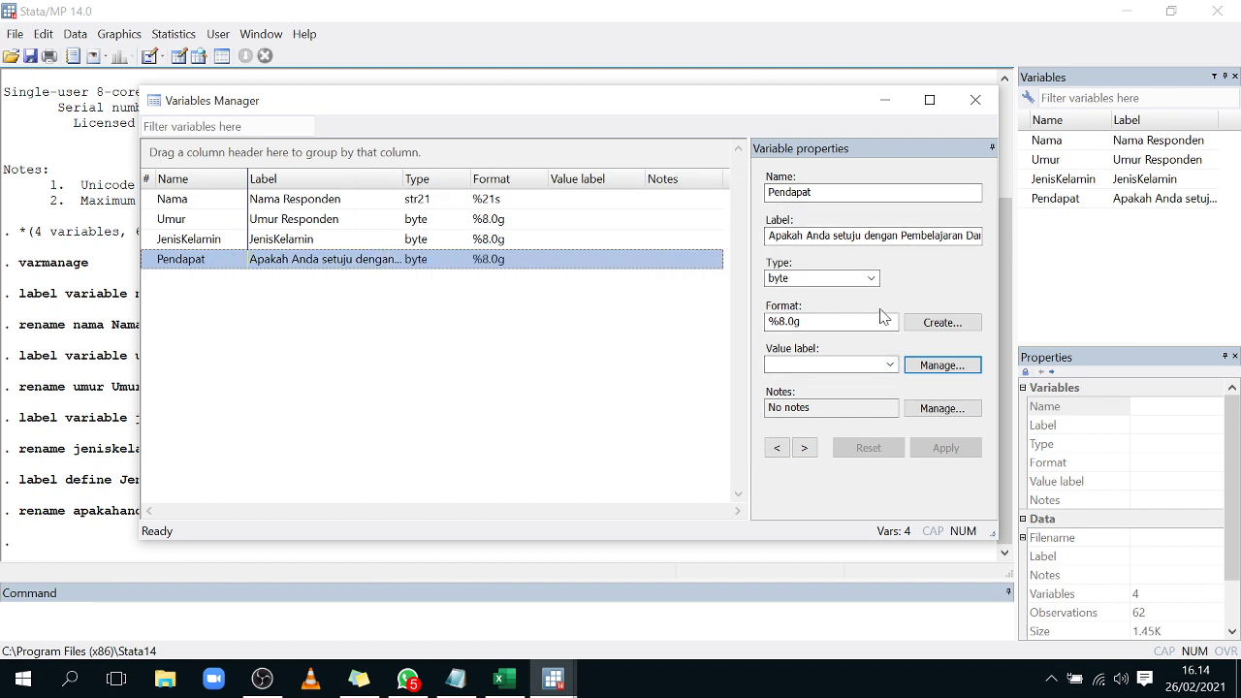
click(936, 364)
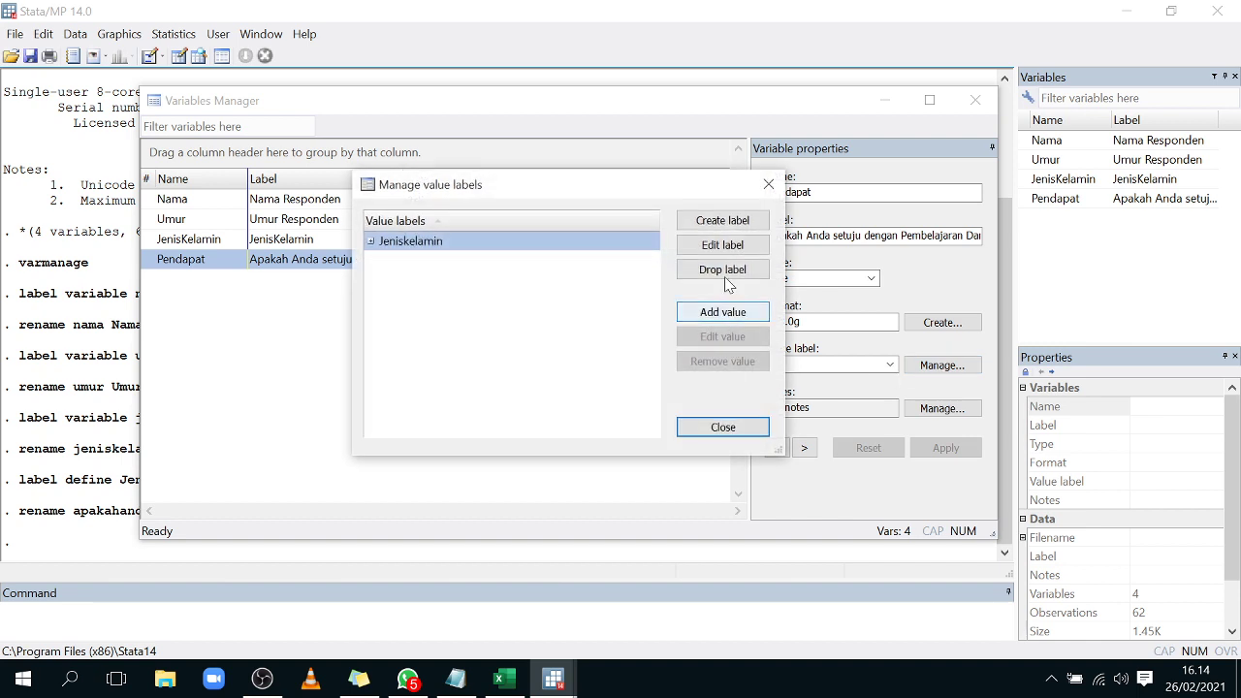
click(733, 221)
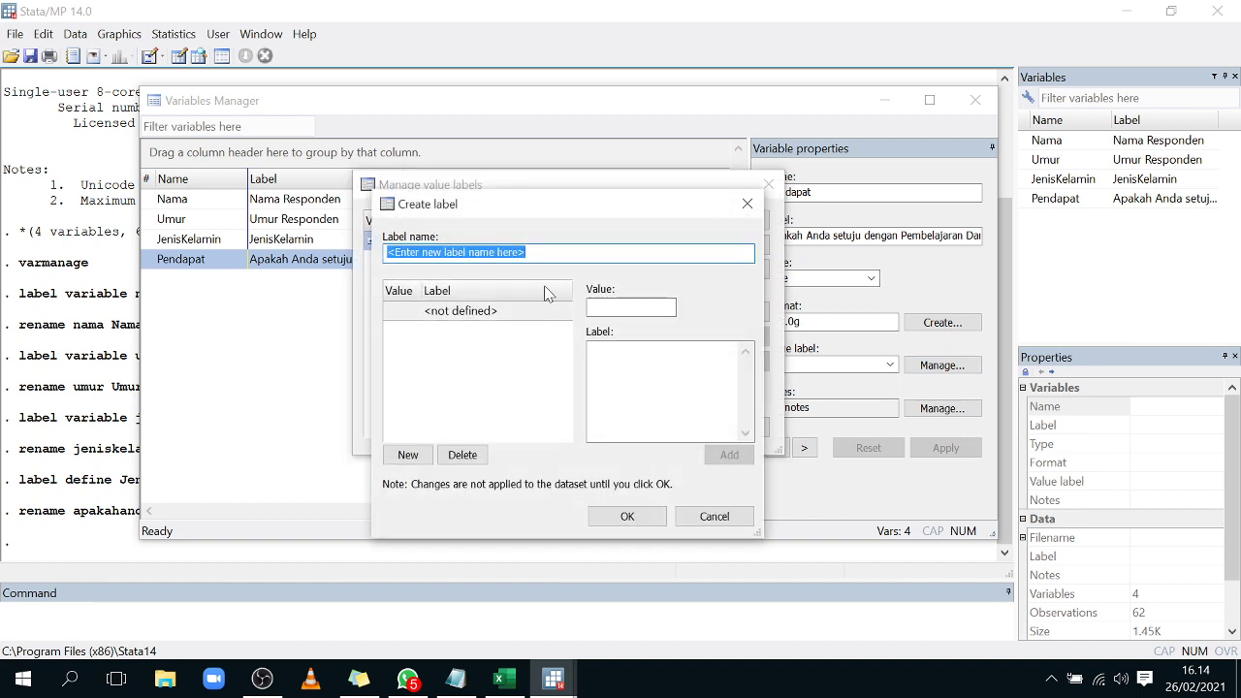
key(BackSpace)
text(Pendapat)
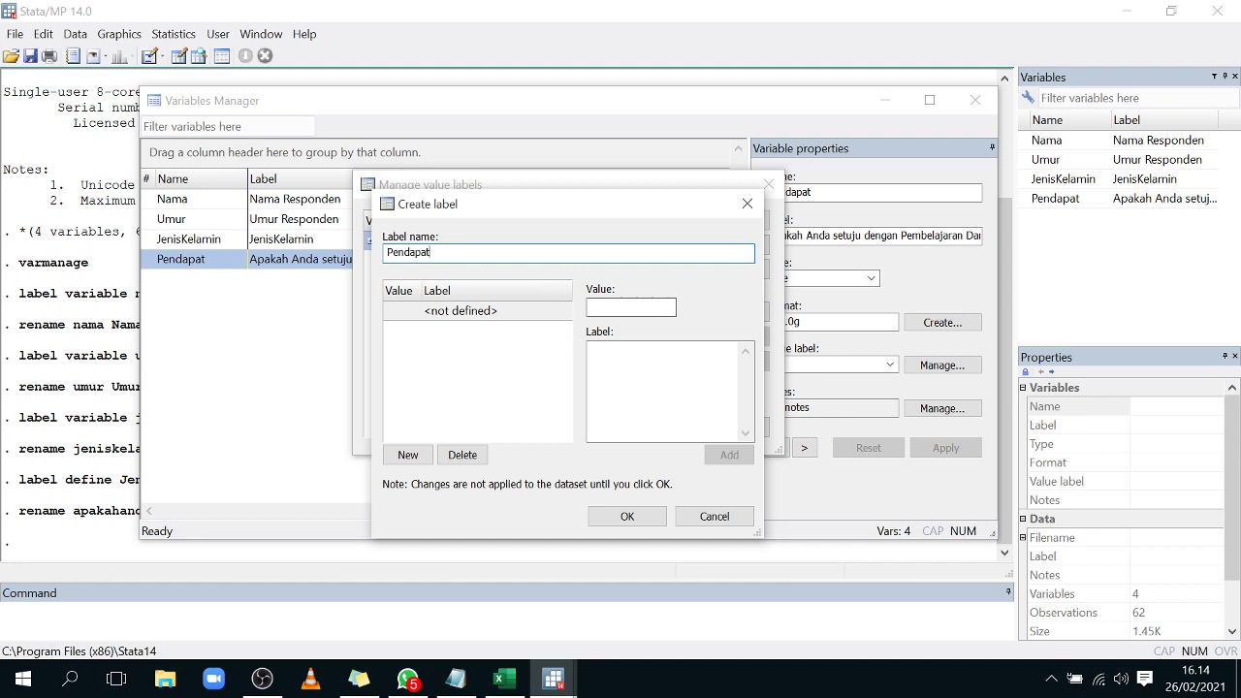
Step: Add the value 1 with the label "Setuju" to the Pendapat value label
click(608, 307)
text(1)
click(591, 350)
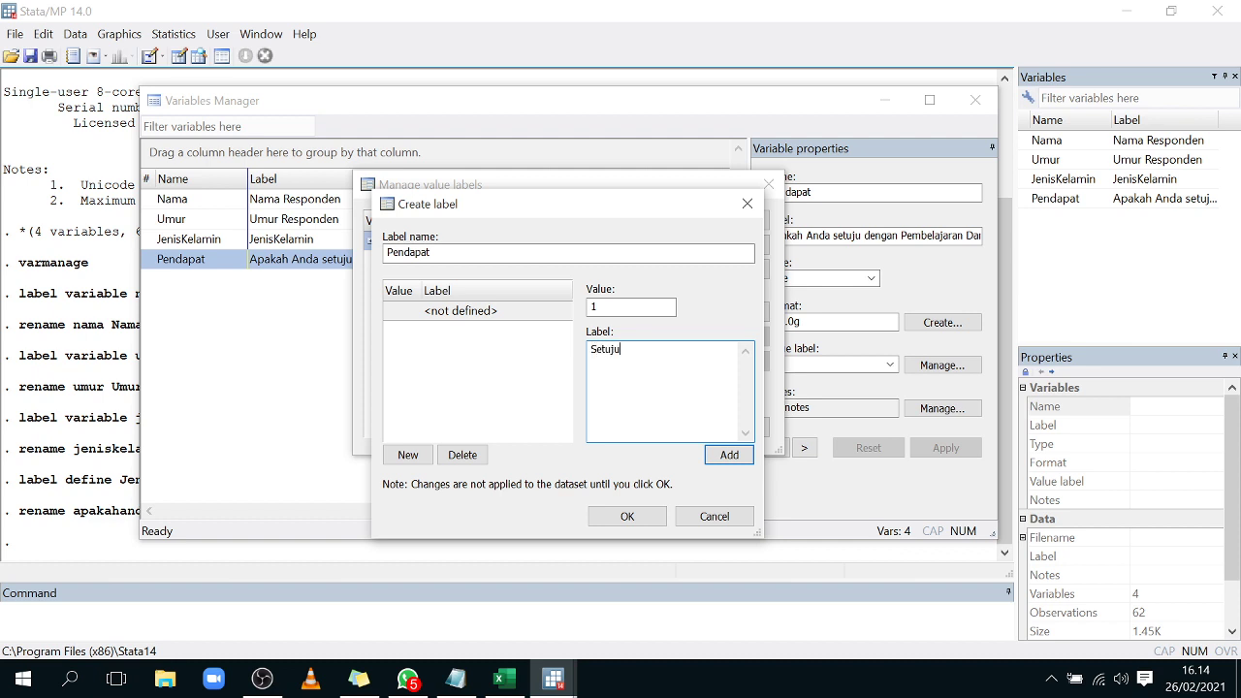
click(708, 455)
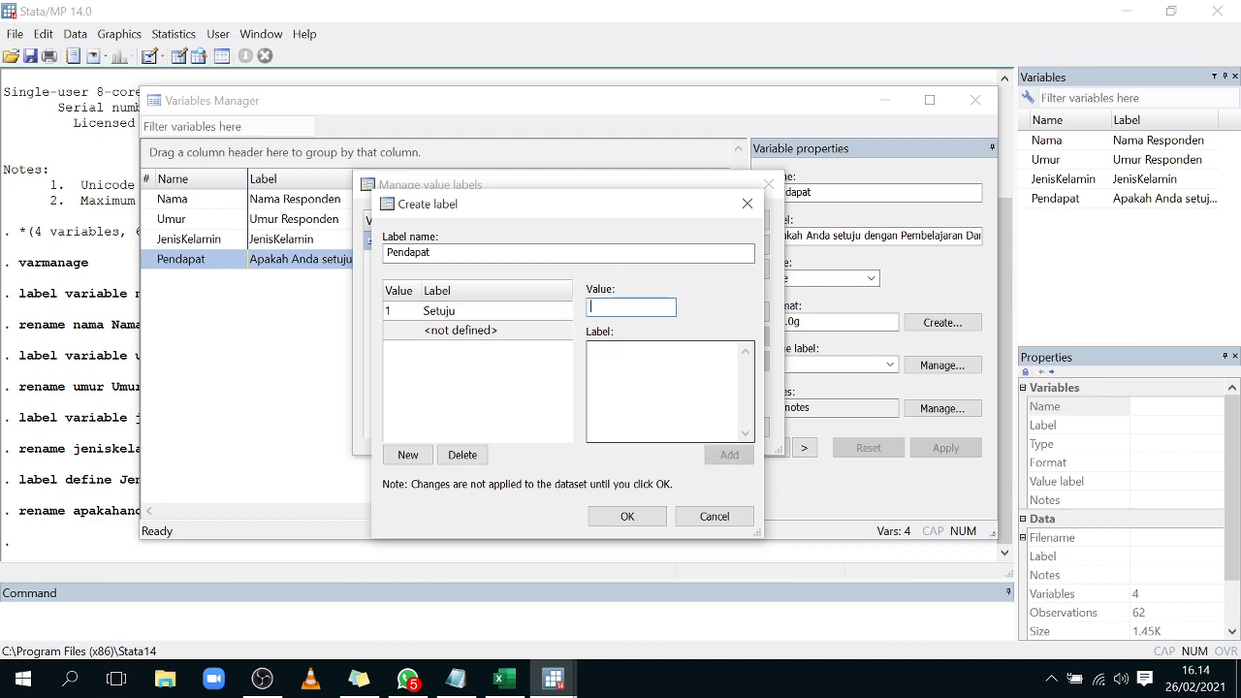
Step: Add the value 2 with the label "Tidak setuju" and save the Pendapat value label
text(2)
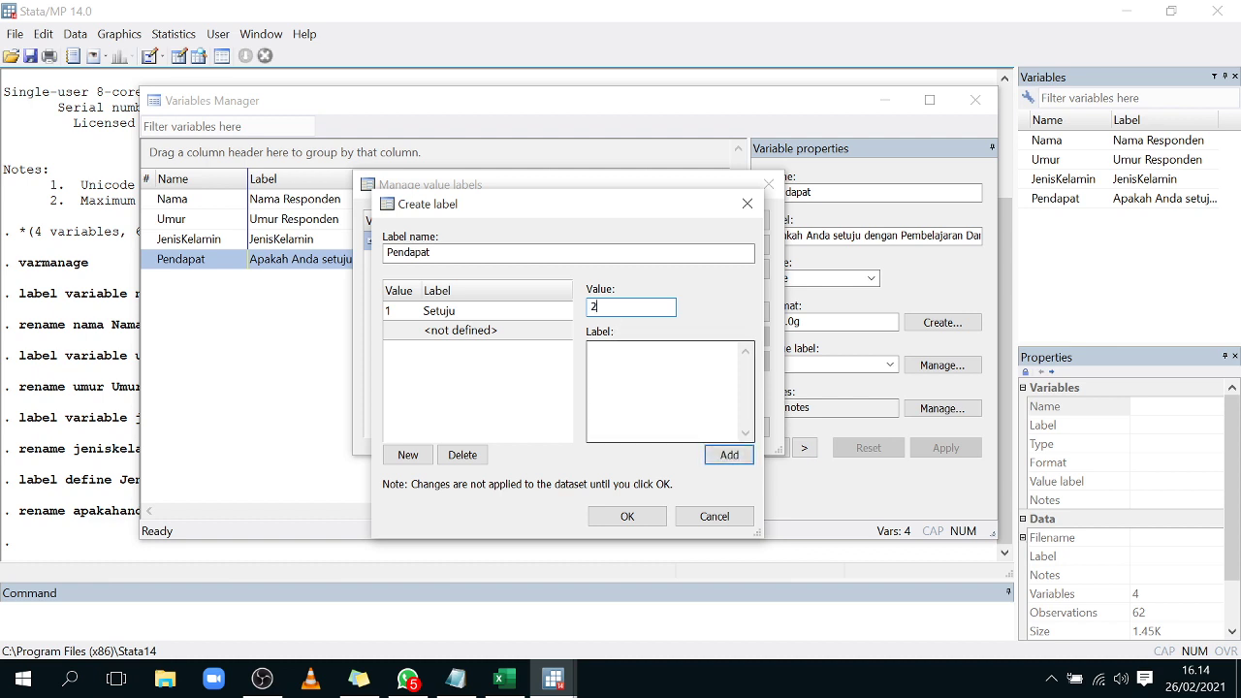
key(Tab)
text(T)
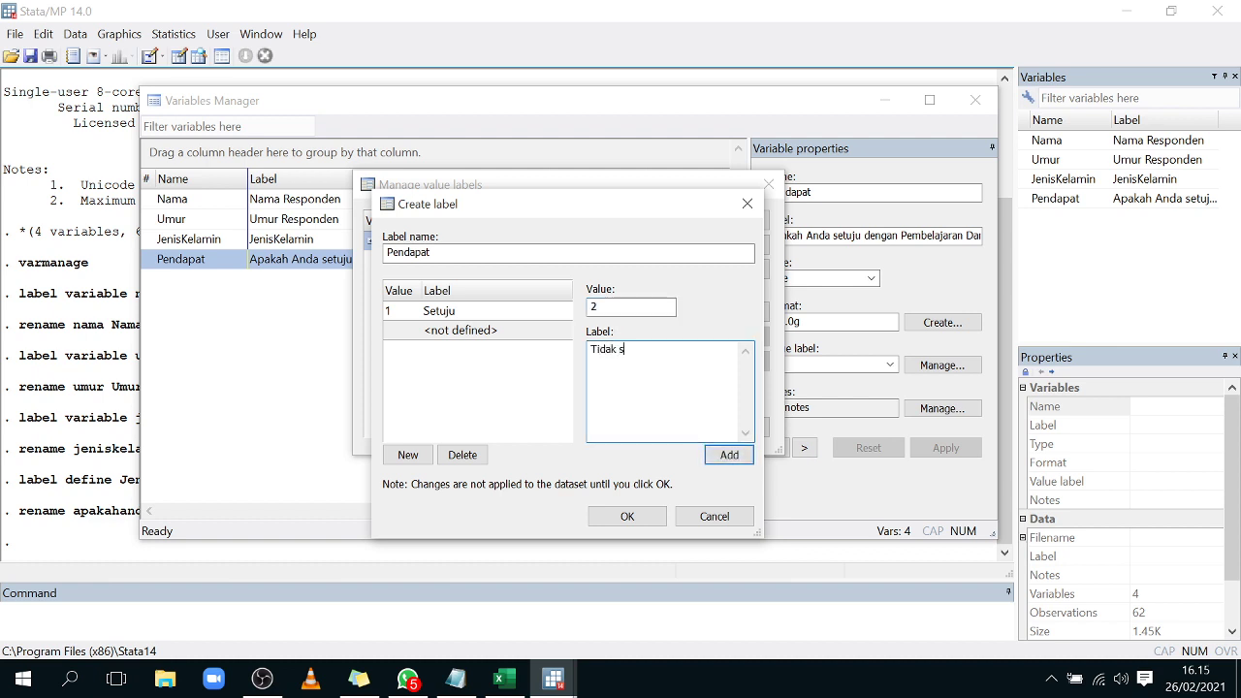
click(727, 456)
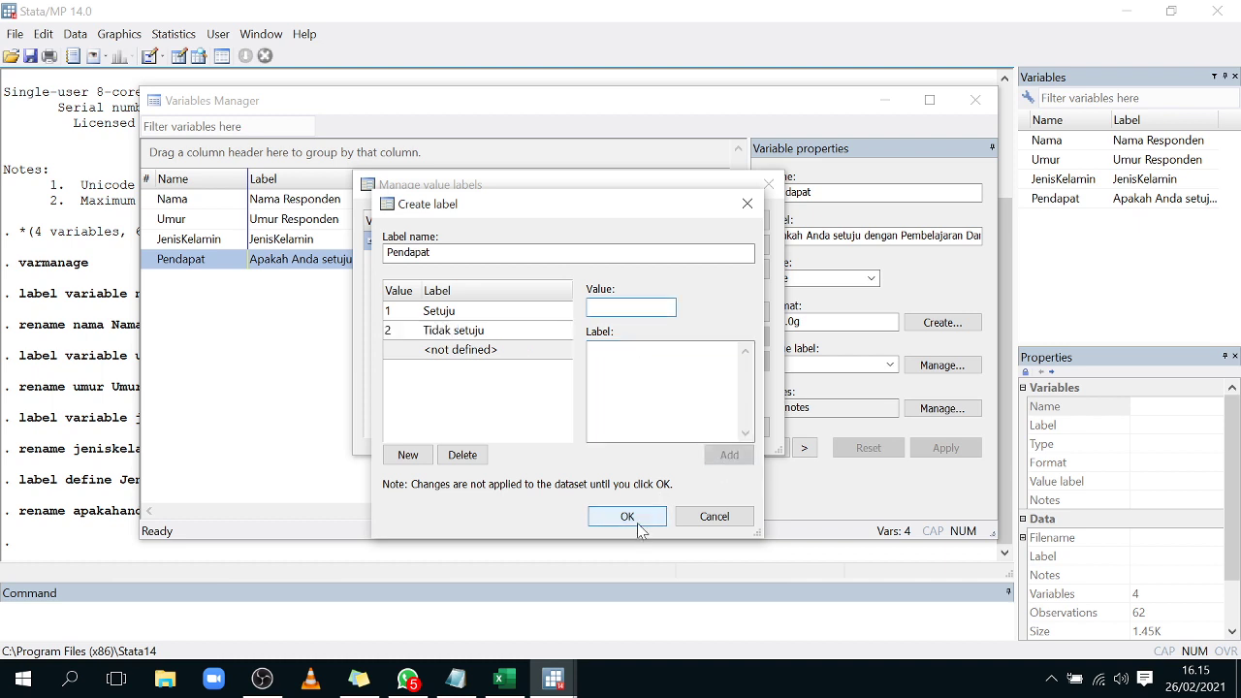
click(635, 519)
click(723, 427)
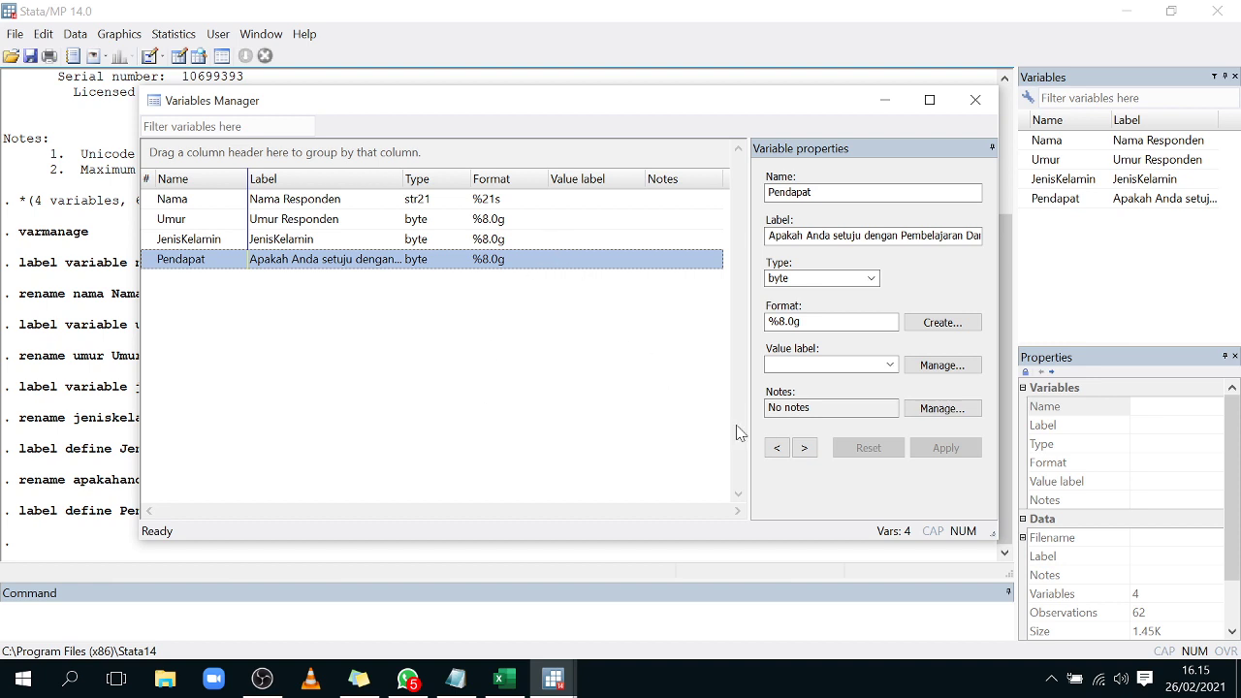
Step: Assign the Jeniskelamin value label to the JenisKelamin variable and apply the change
click(190, 239)
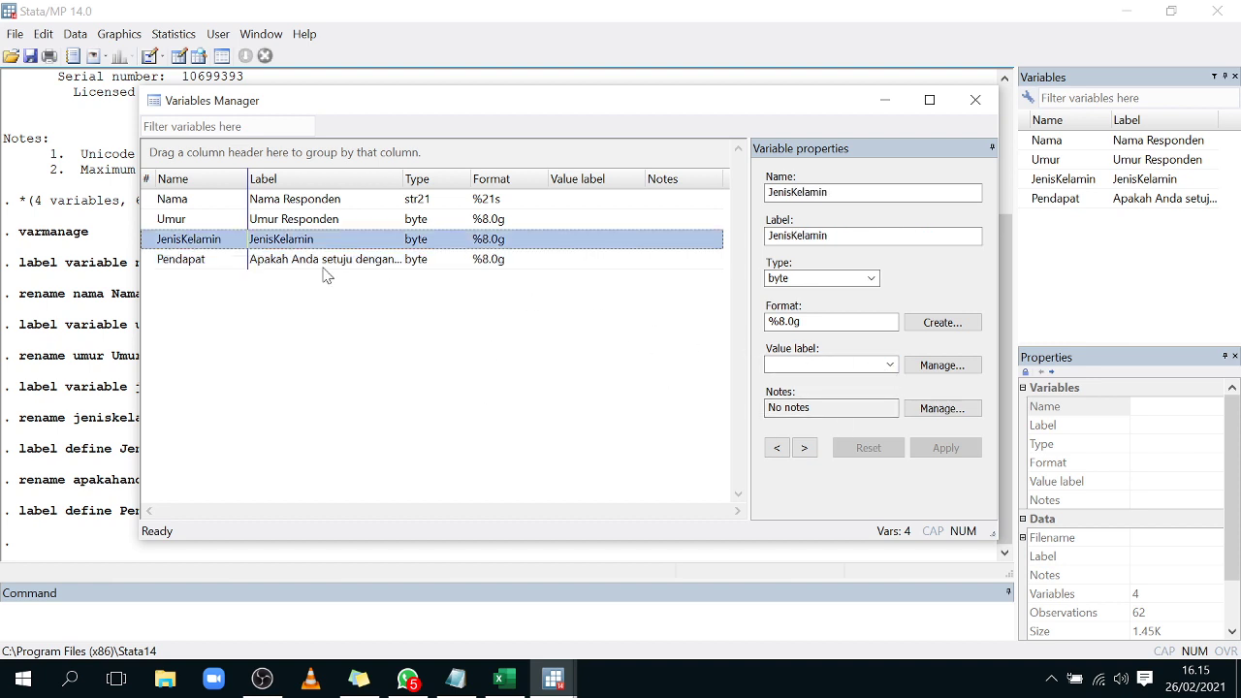
click(889, 365)
click(860, 380)
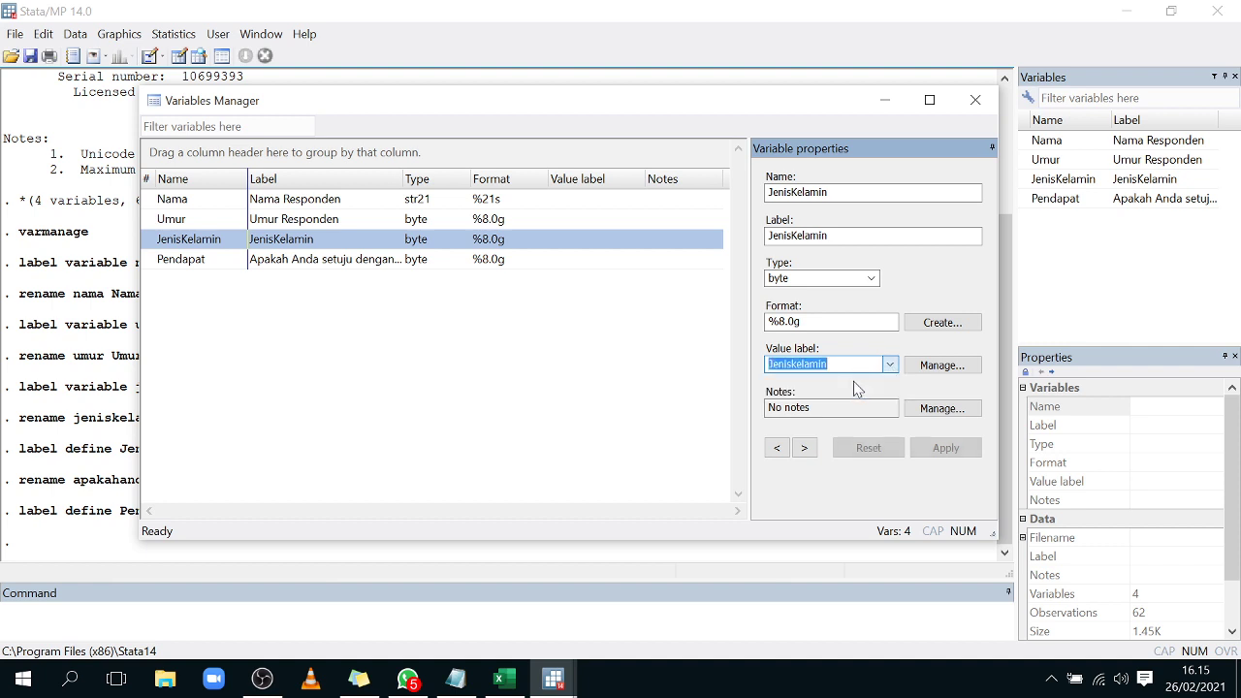
click(942, 450)
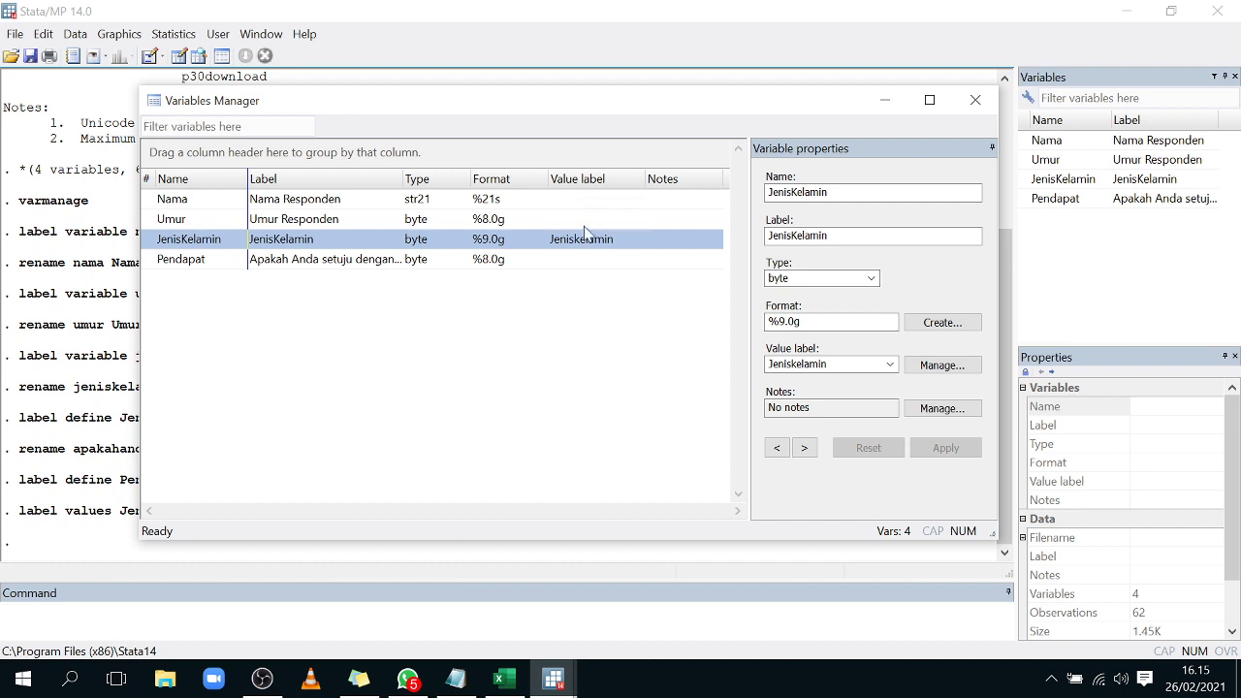
Step: Assign the Pendapat value label to the Pendapat variable, apply the change and close the Variables Manager
click(197, 262)
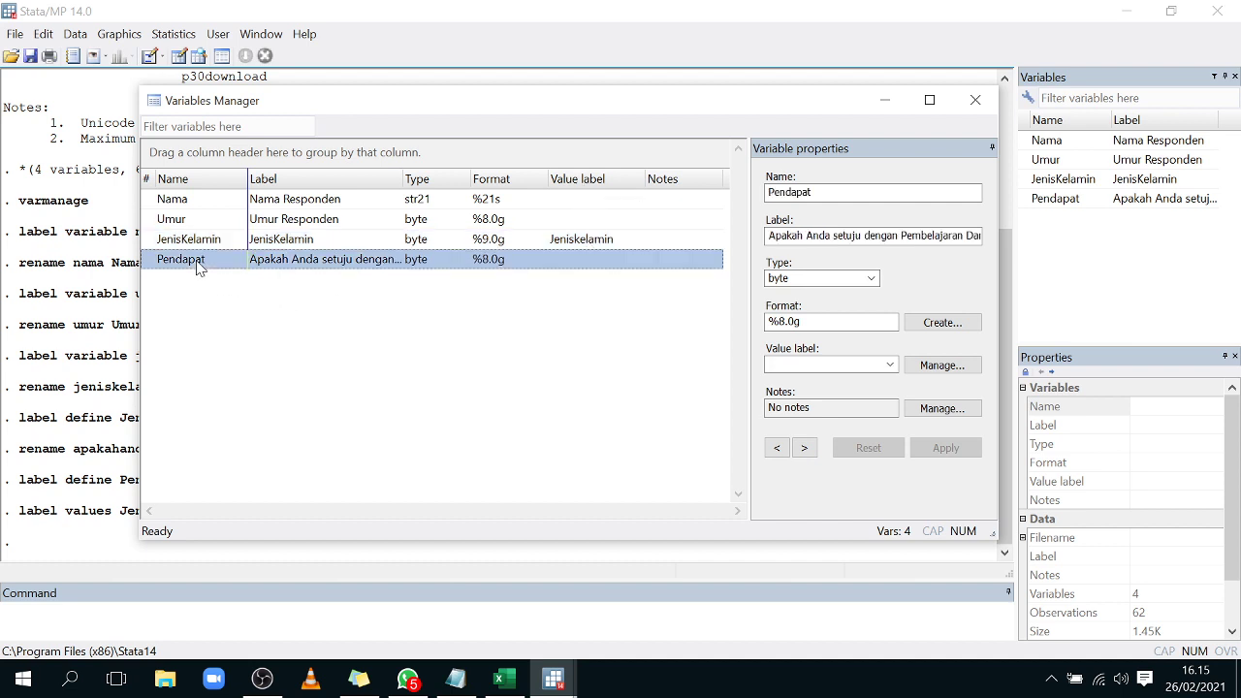
click(890, 364)
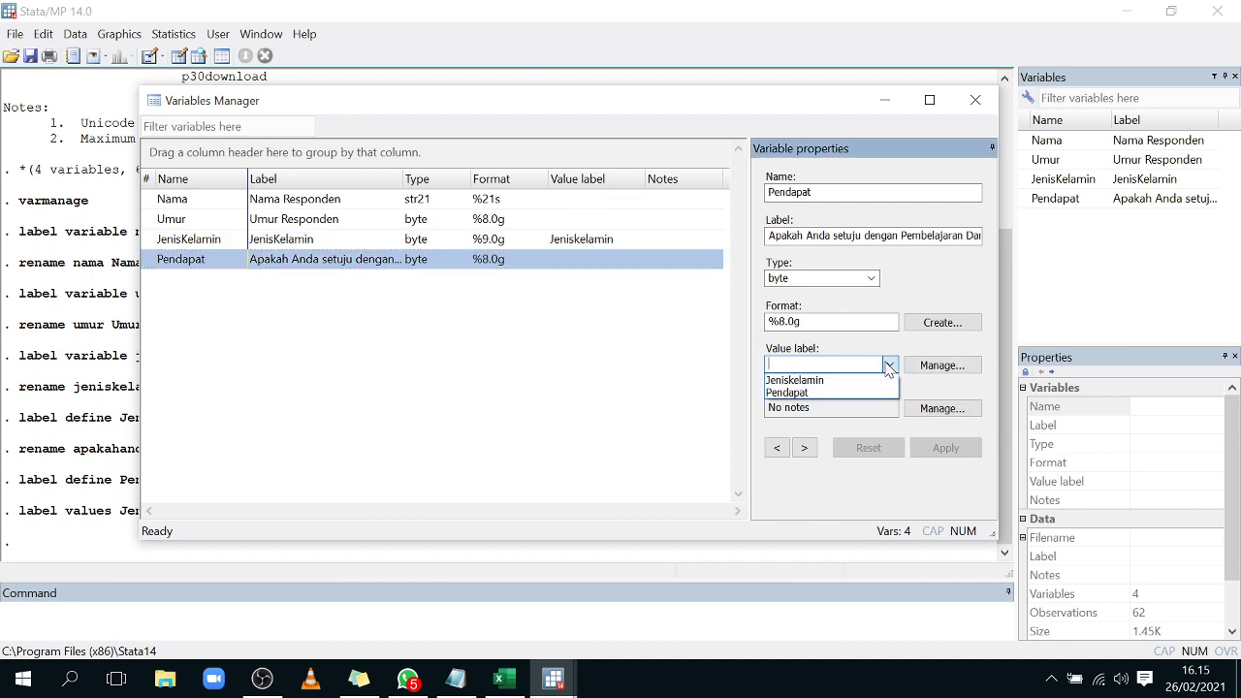
click(829, 396)
click(957, 447)
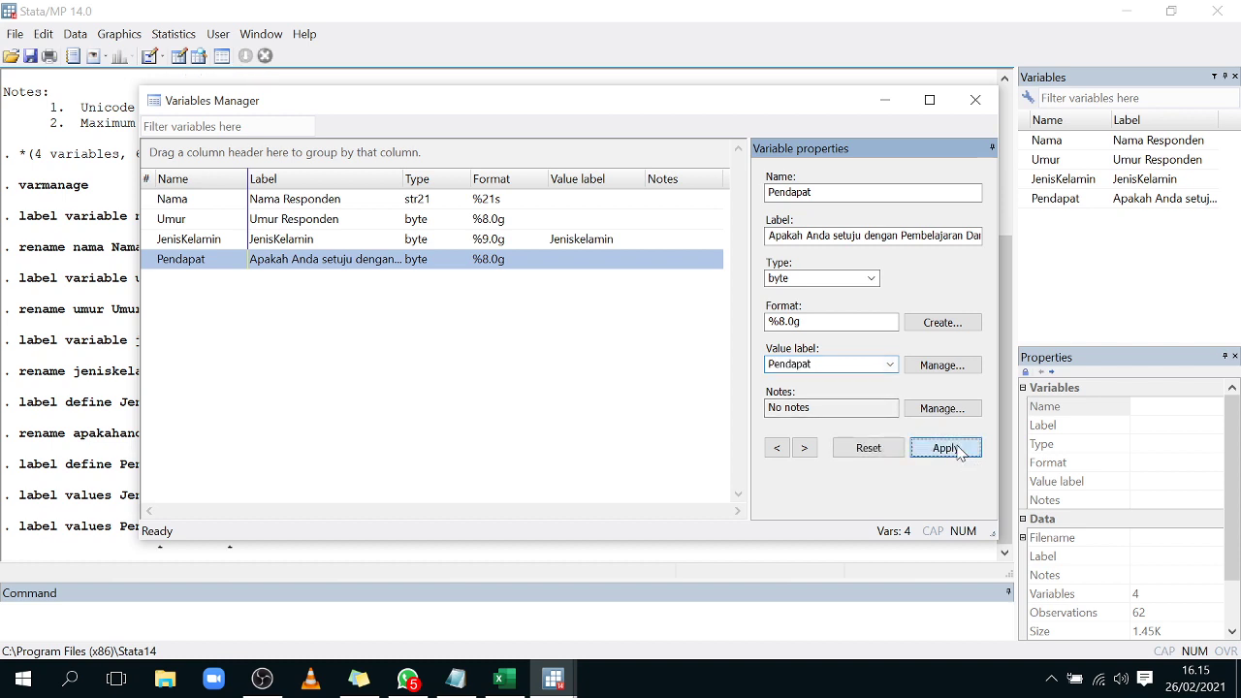
click(977, 101)
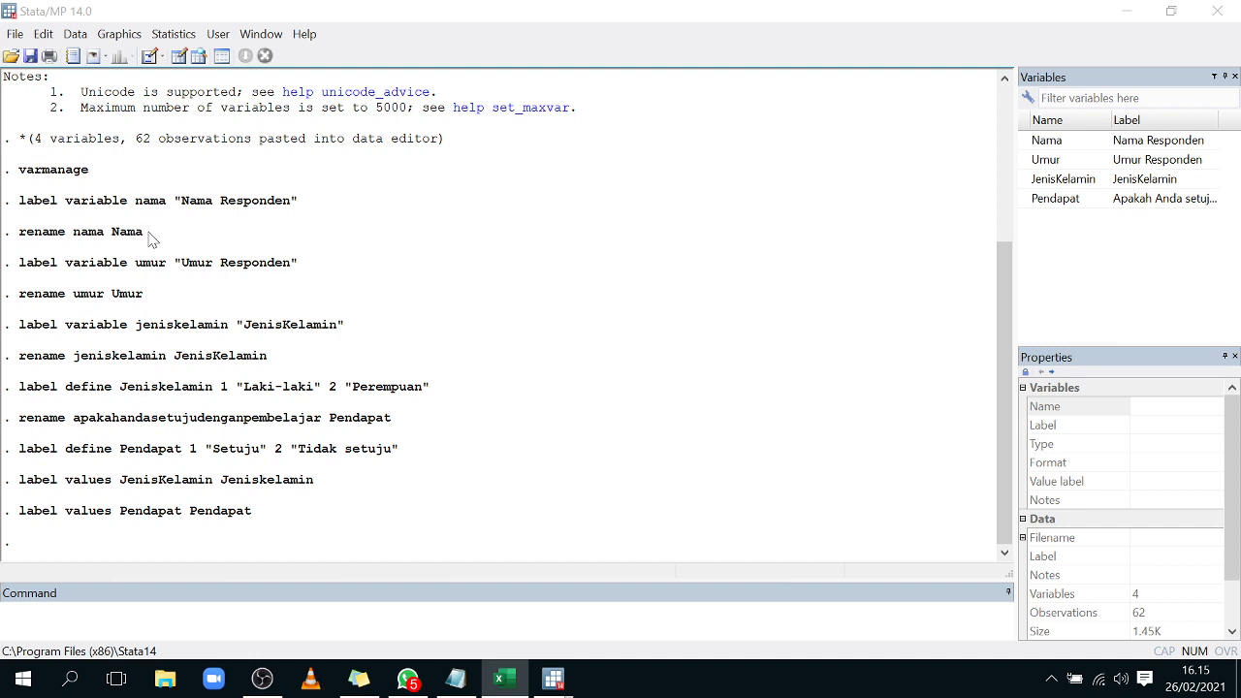
Step: Review the logged commands, the variable list and the dataset properties
scroll(101, 215, up, 6)
scroll(102, 223, down, 6)
scroll(1105, 393, down, 1)
scroll(1139, 432, up, 1)
scroll(1159, 466, down, 1)
scroll(1175, 488, up, 1)
scroll(1098, 471, down, 1)
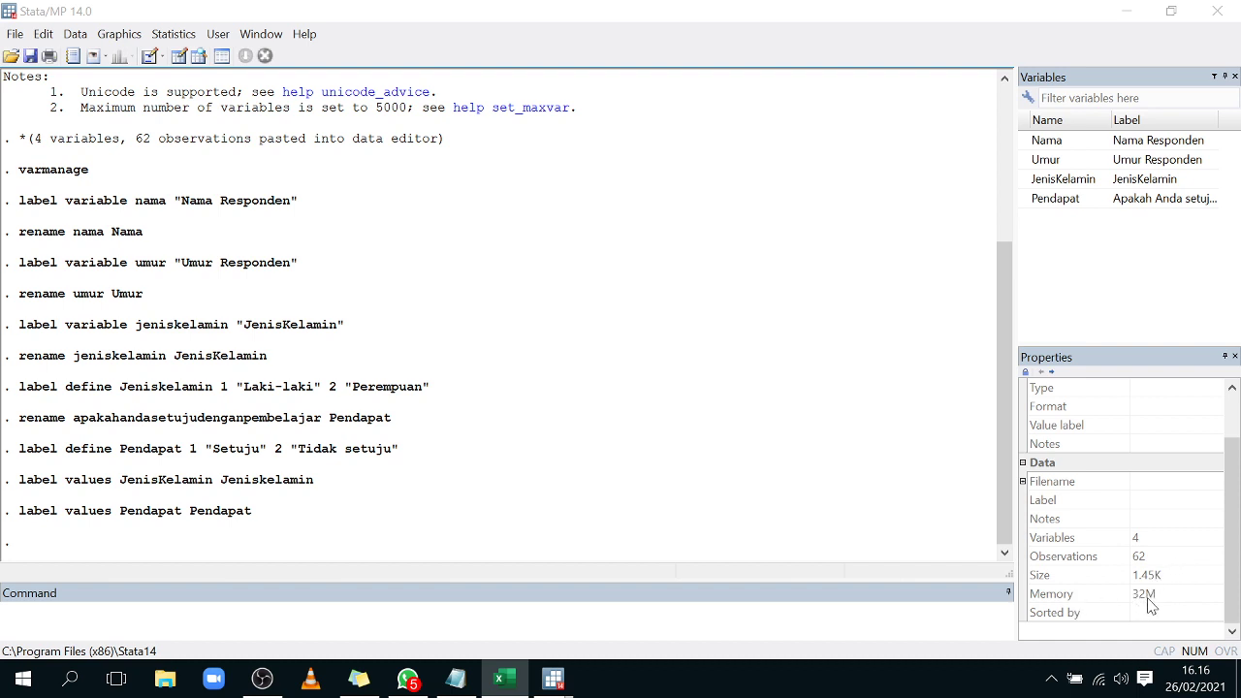
scroll(1116, 485, up, 2)
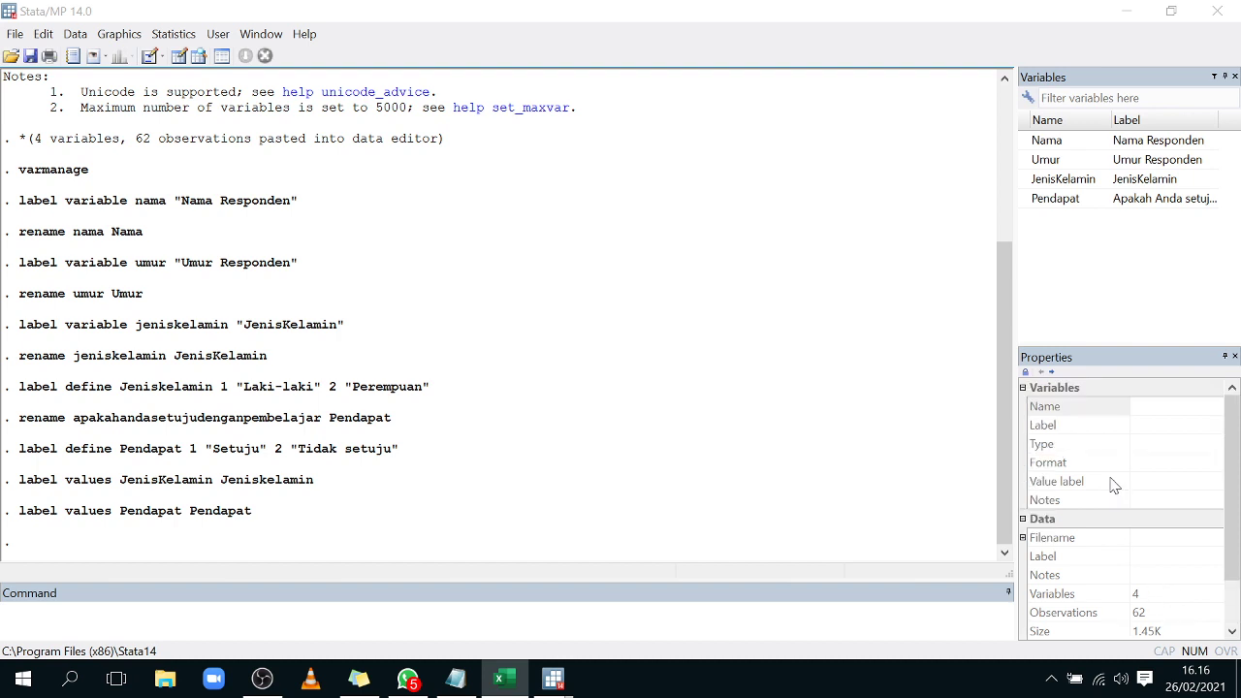
click(1167, 405)
click(1073, 267)
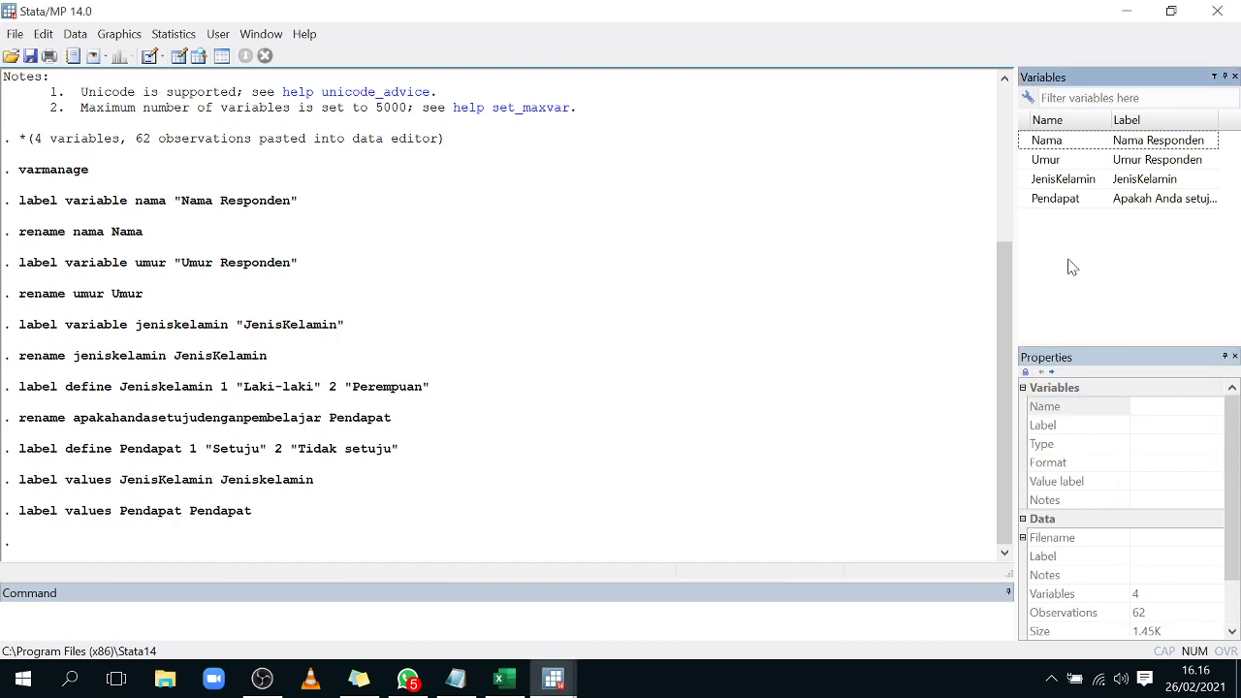
Step: Consult the command notes in Notepad and try to run "tabulate jeniskelamin" in Stata
click(5, 609)
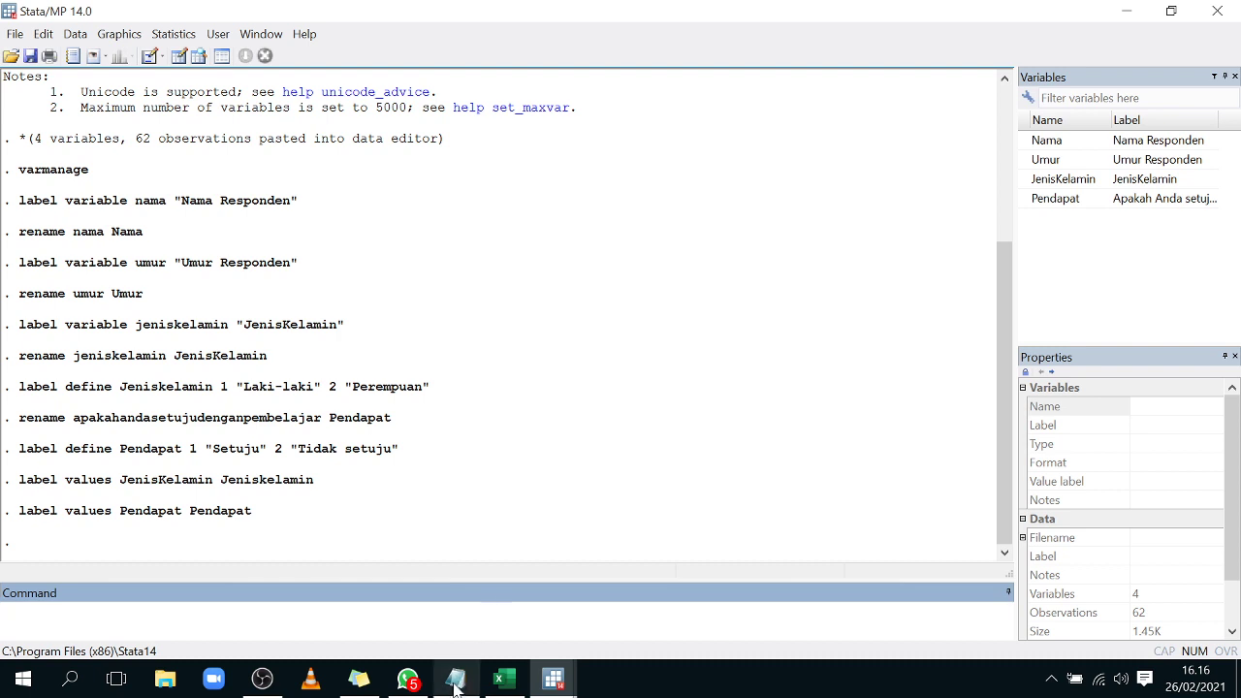
mouse_move(456, 679)
click(495, 596)
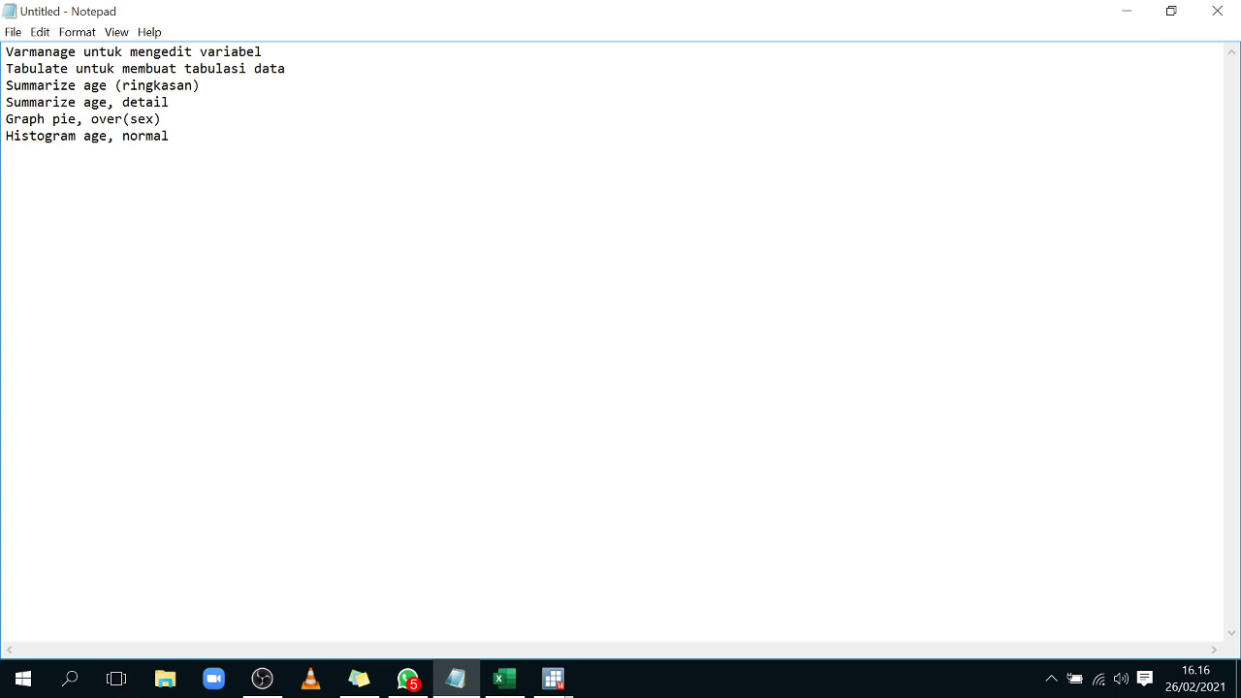
click(1127, 10)
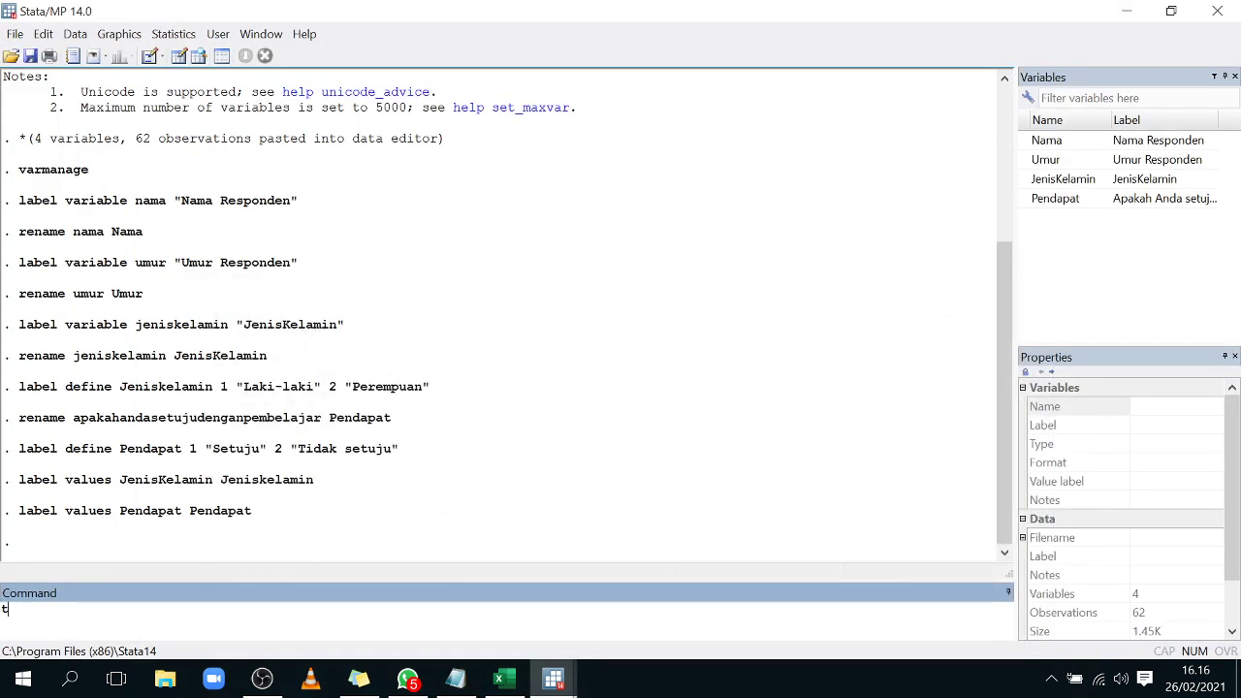
text(tabulate jeniskelamin)
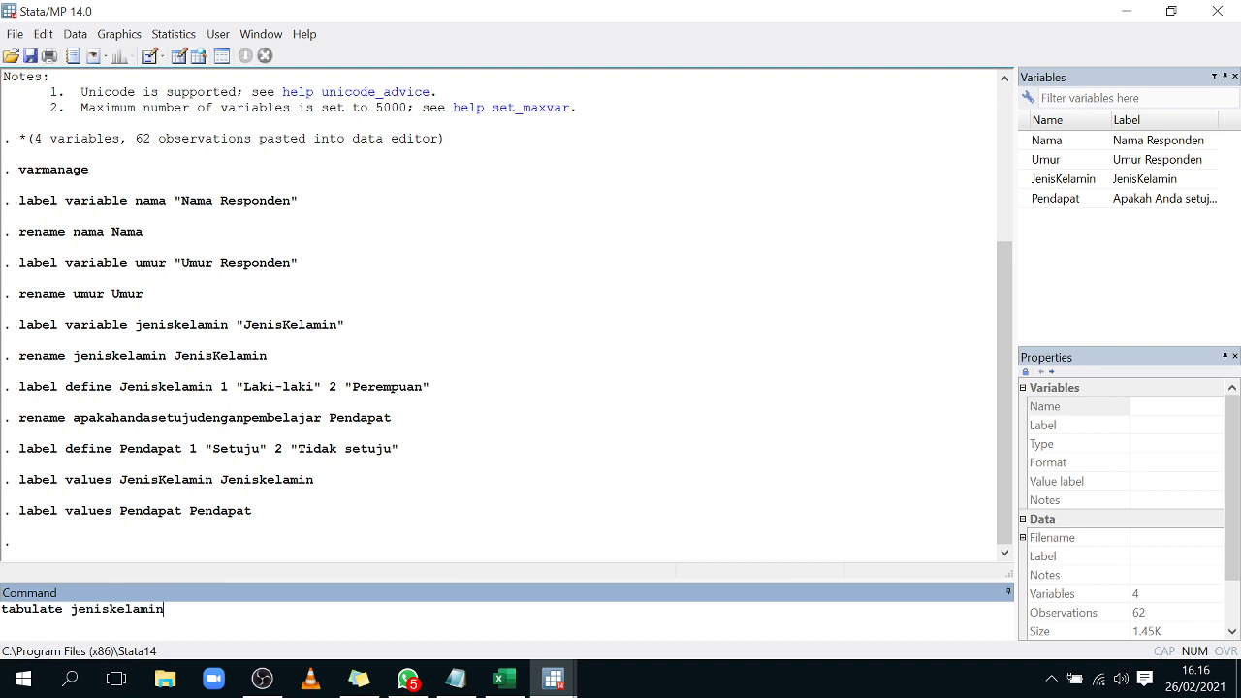
key(Return)
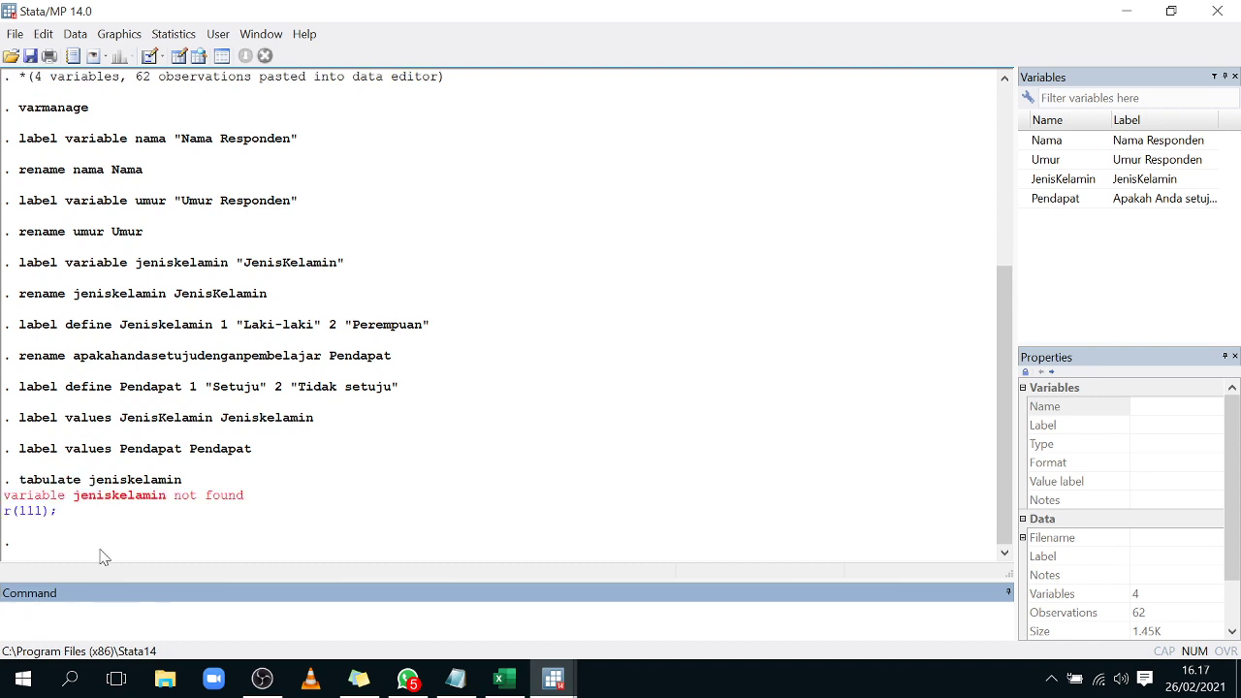
Step: Open the help entry for return code r(111), read its explanation and minimize the Viewer
click(43, 511)
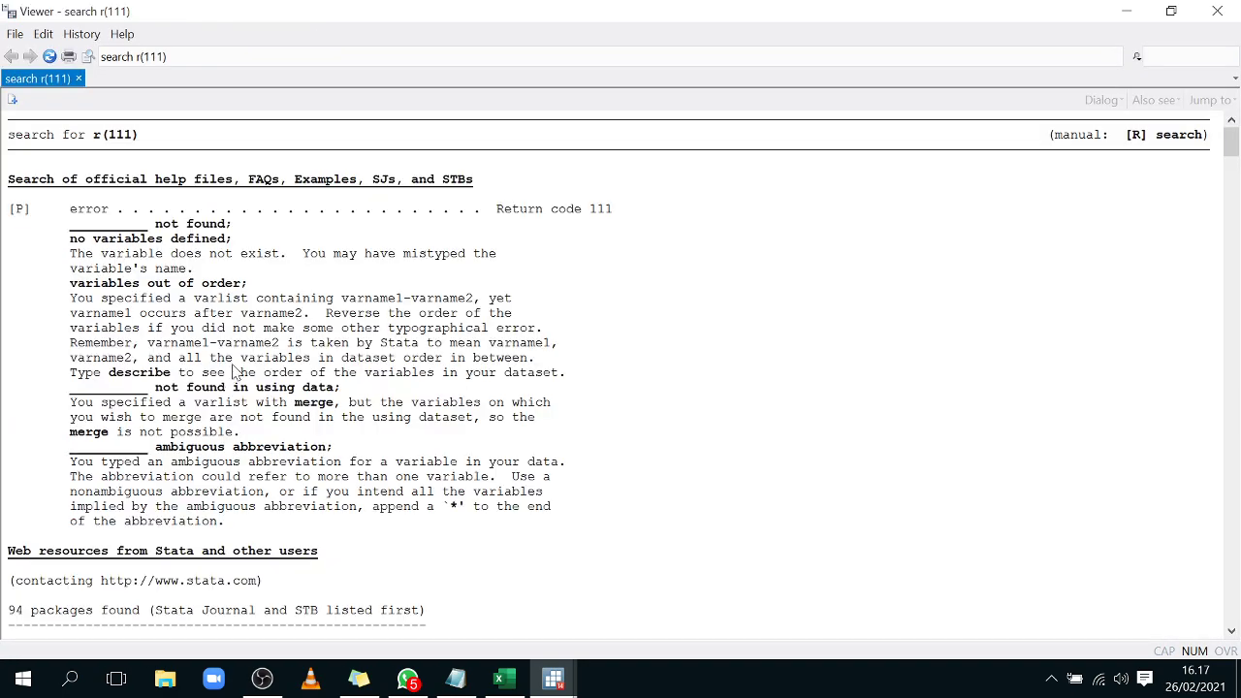
scroll(225, 354, down, 12)
scroll(217, 364, down, 6)
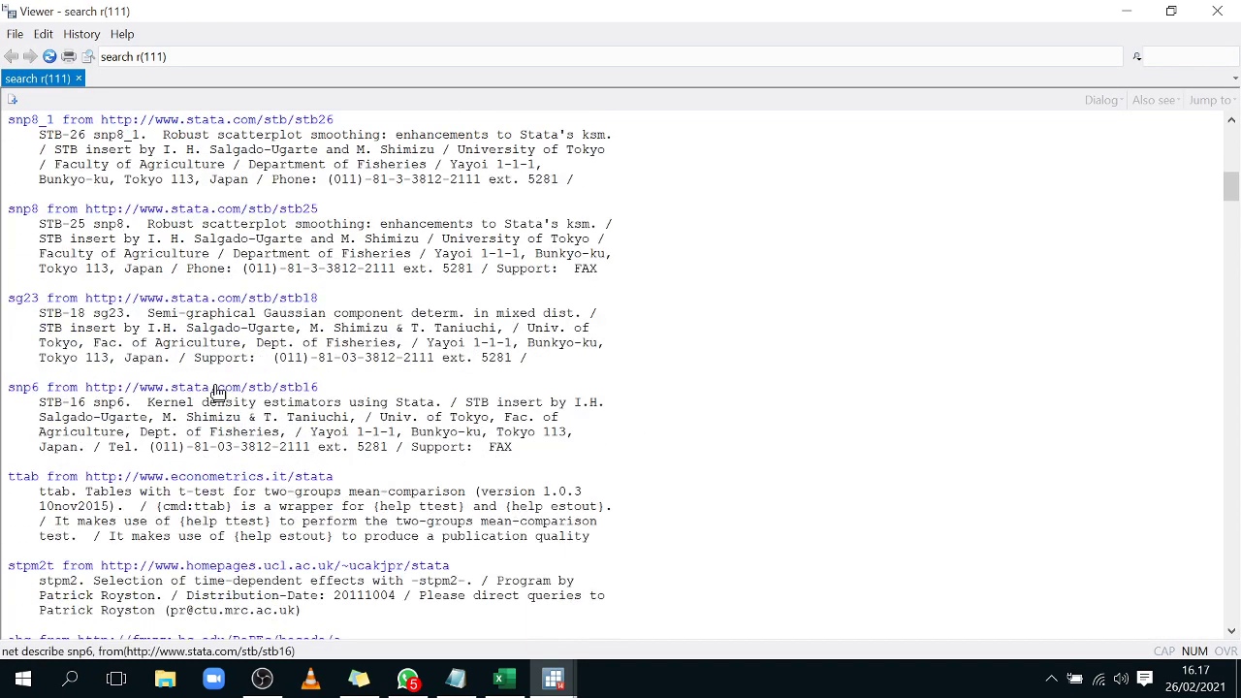
scroll(219, 394, up, 18)
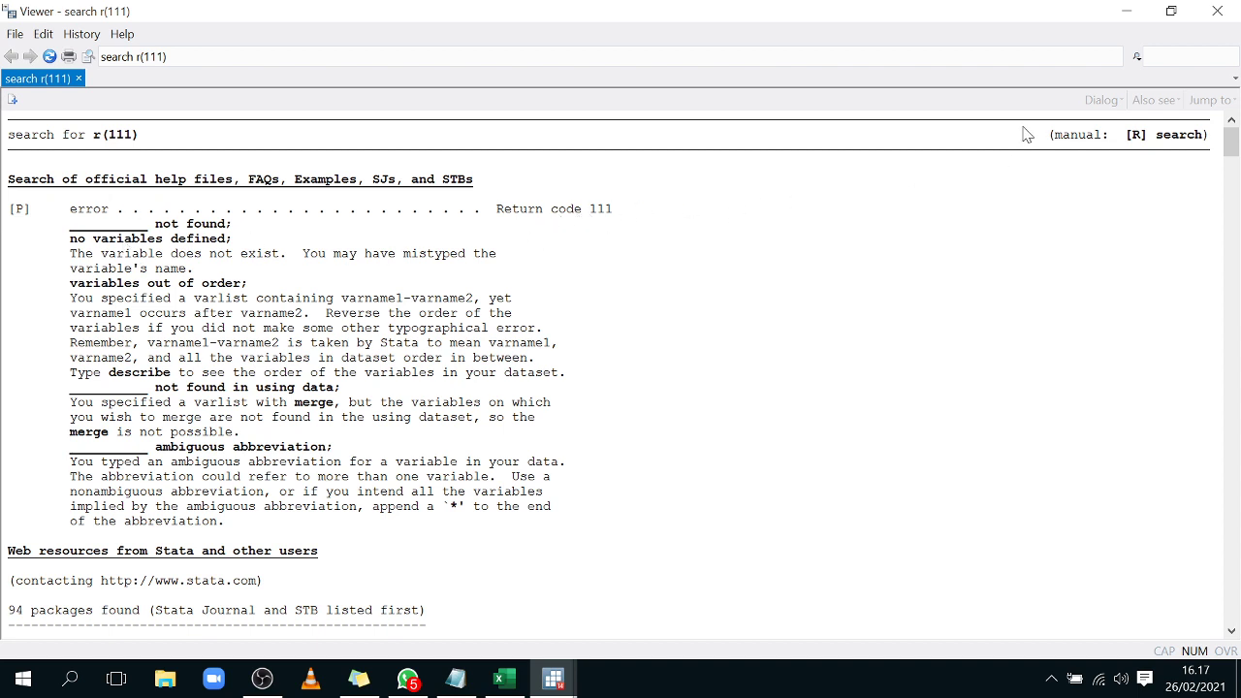
click(1127, 11)
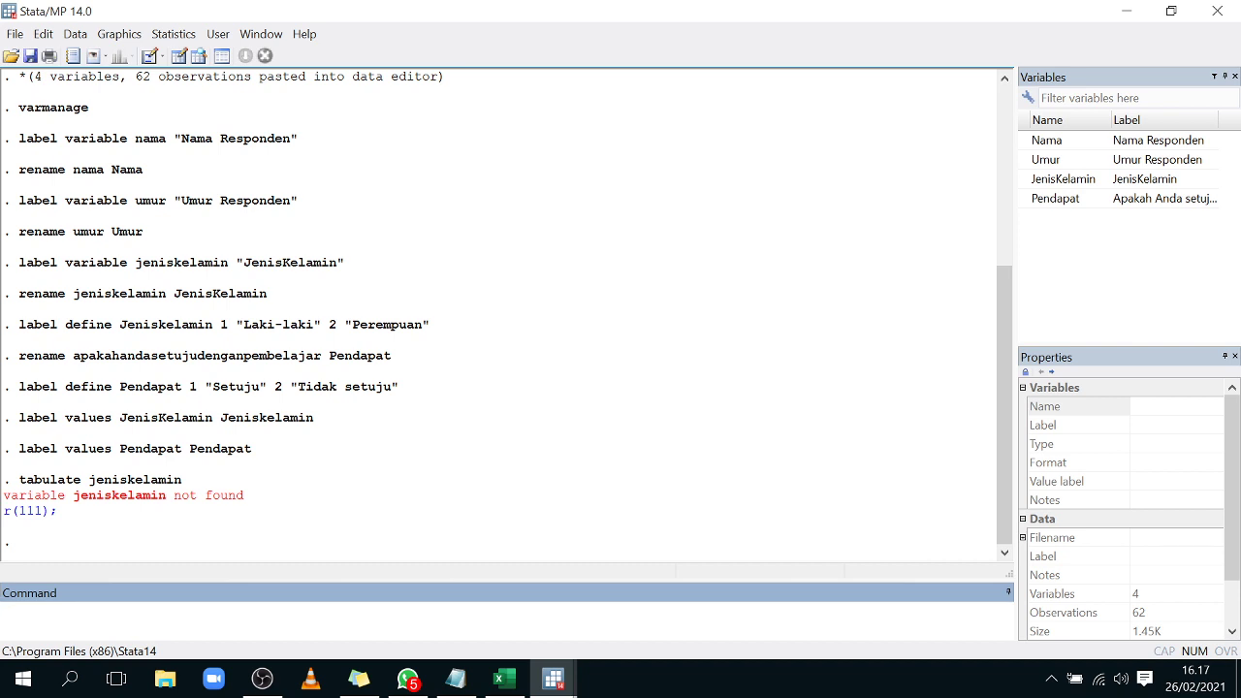
click(564, 683)
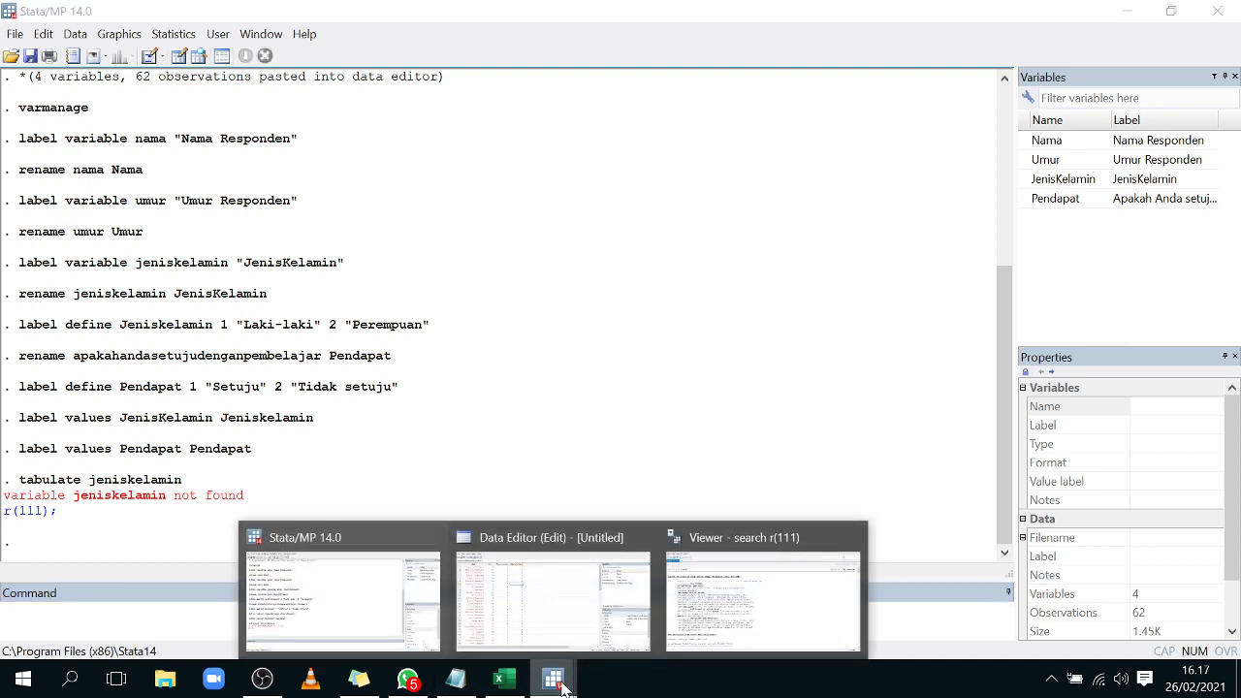
click(456, 679)
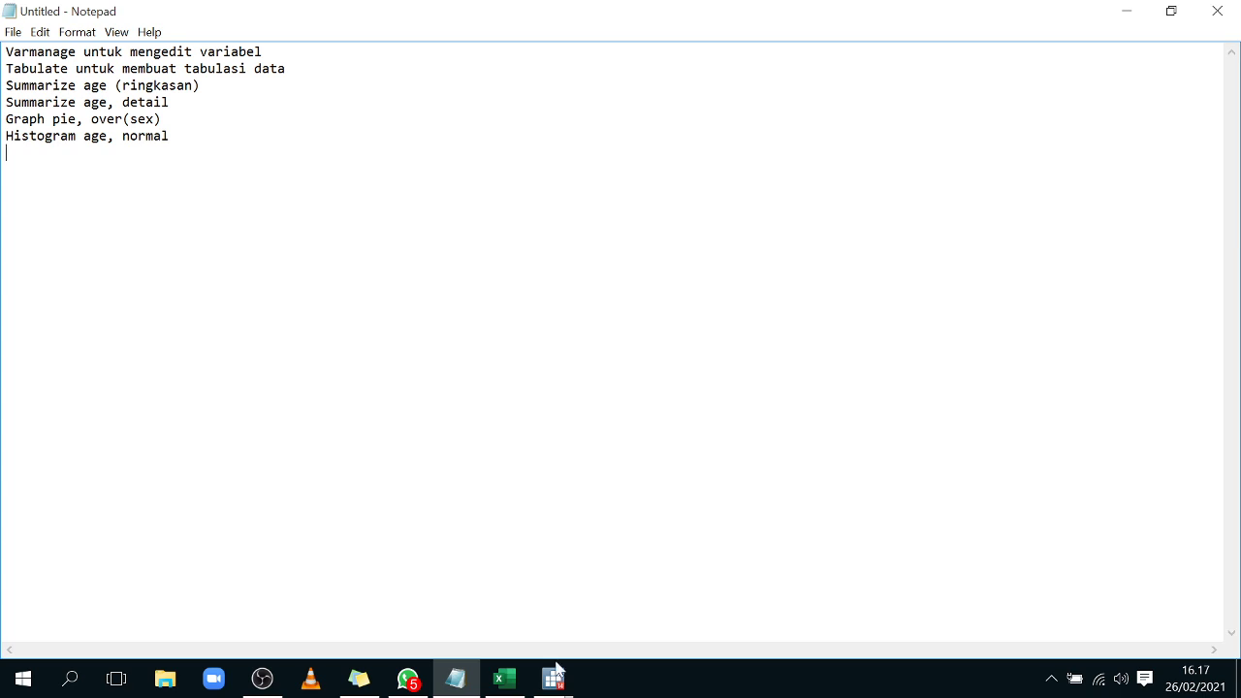
mouse_move(559, 674)
mouse_move(555, 618)
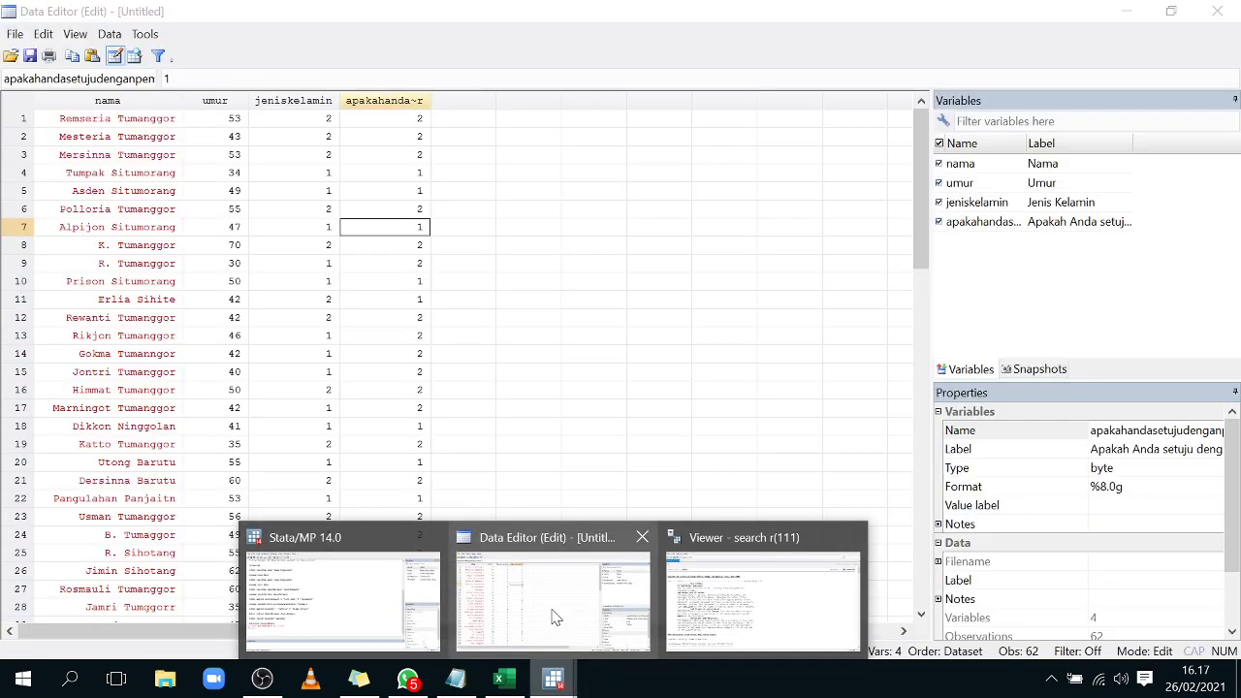
click(562, 684)
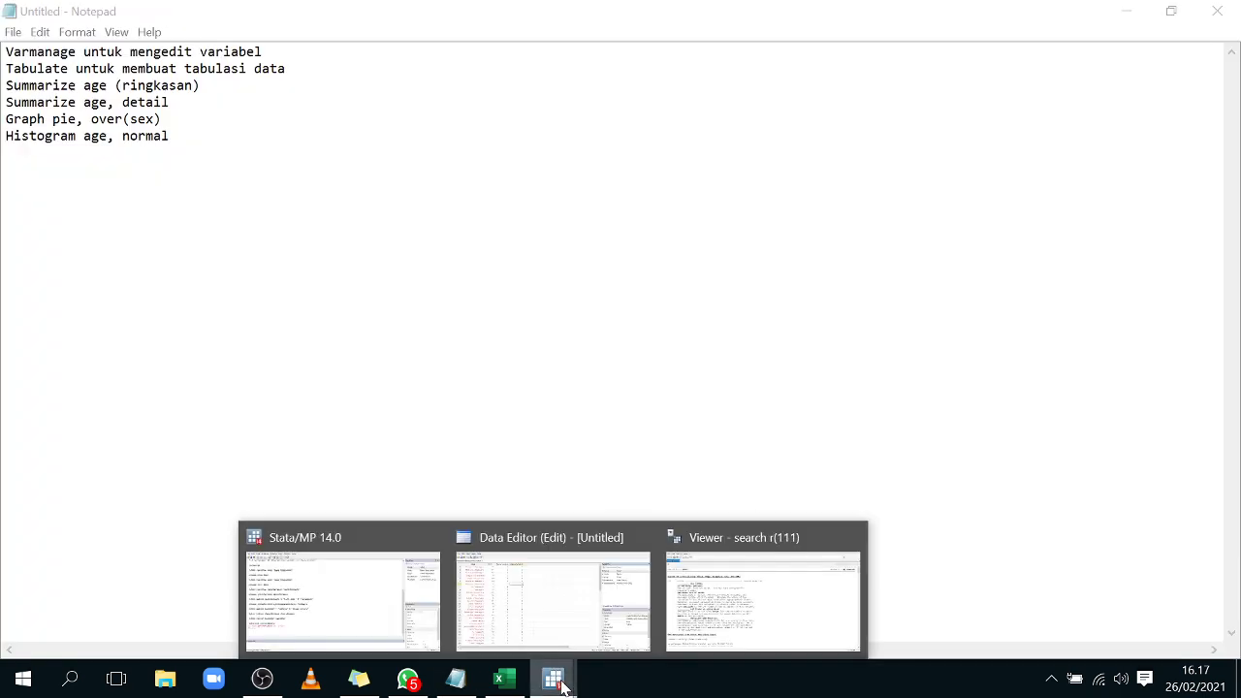
click(291, 606)
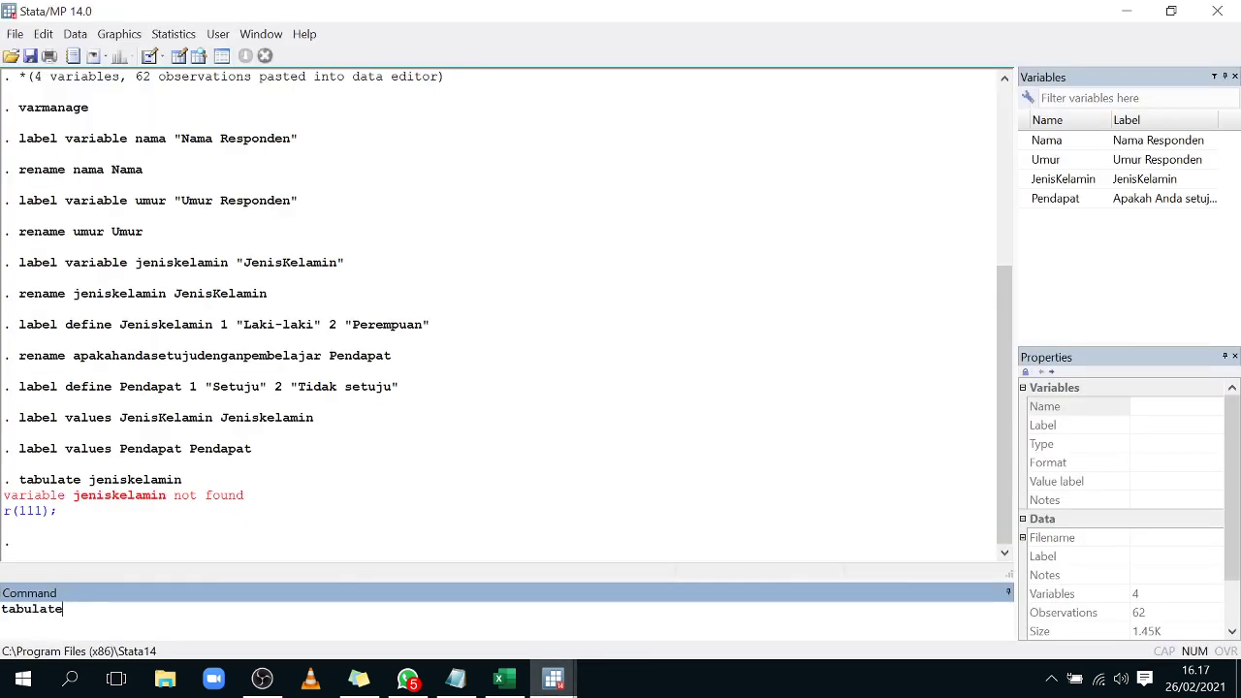
Step: Create a frequency table of the gender variable with the command "tabulate JenisKelamin"
key(Caps_Lock)
text(JenisK)
key(Caps_Lock)
text(elamin)
key(Return)
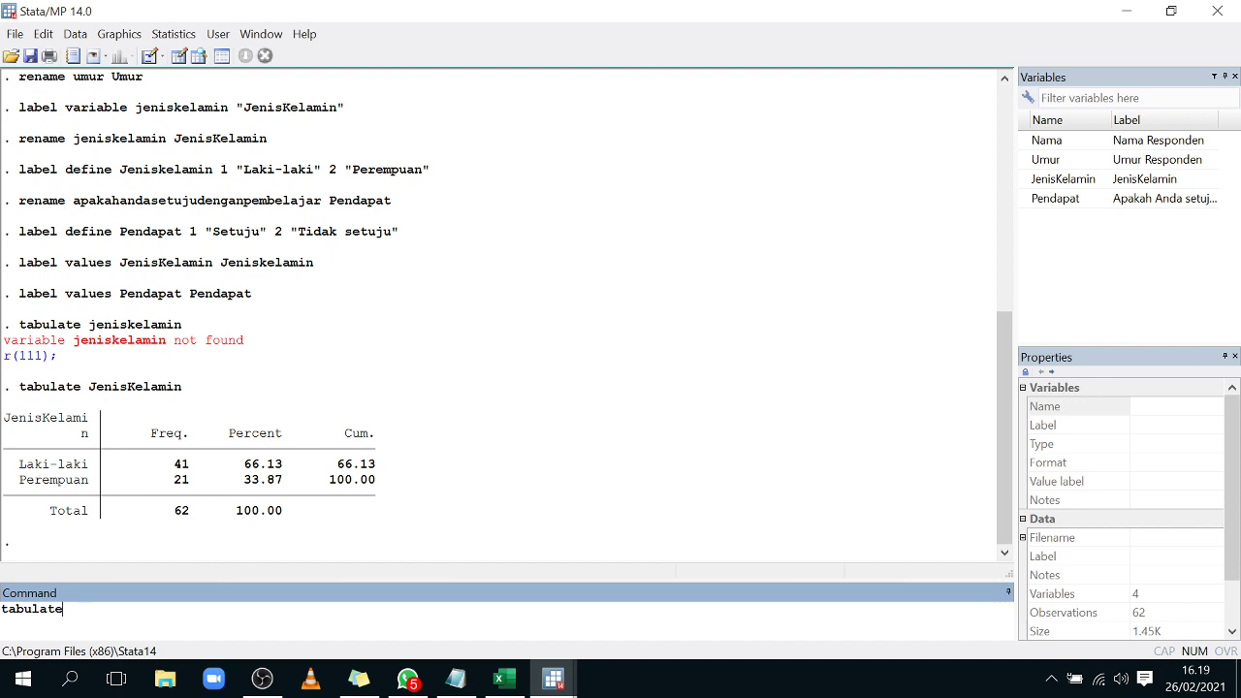
Step: Create a frequency table of the opinion variable with the command "tabulate Pendapat"
text(P)
key(Caps_Lock)
text(e)
text(ndapat)
key(Return)
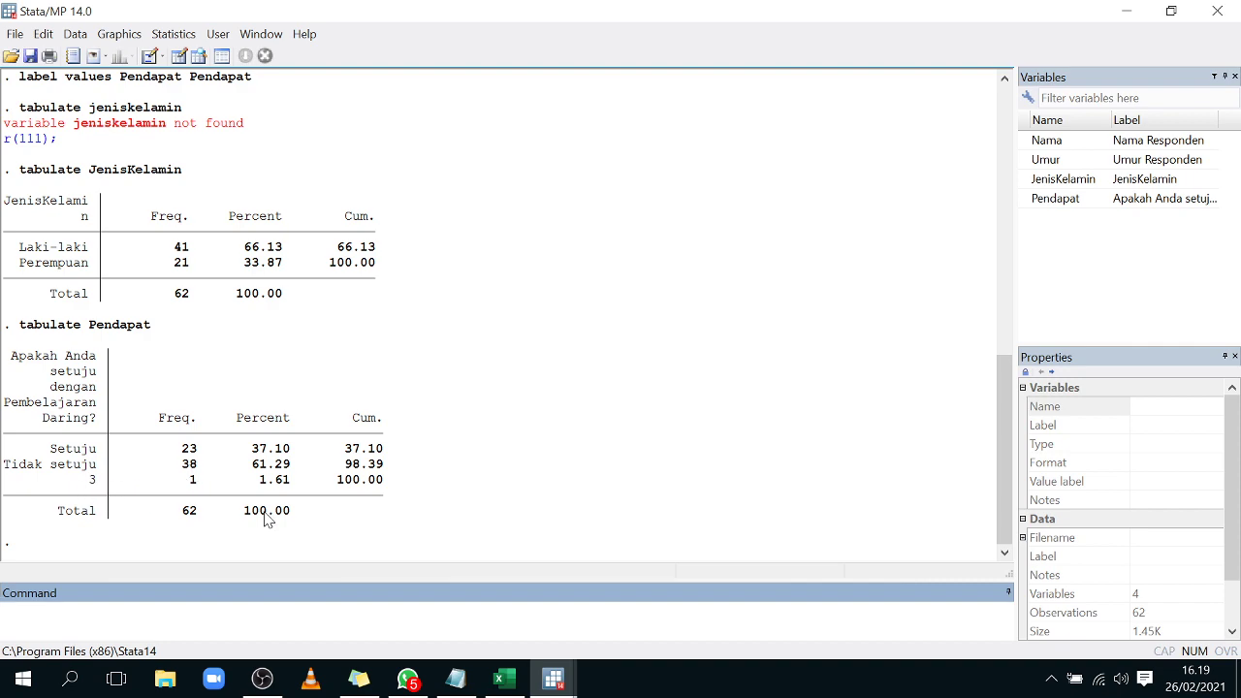
Step: Switch to the Data Stata workbook in Excel, examine the row whose online-learning answer is coded 3, and return to Stata
click(499, 678)
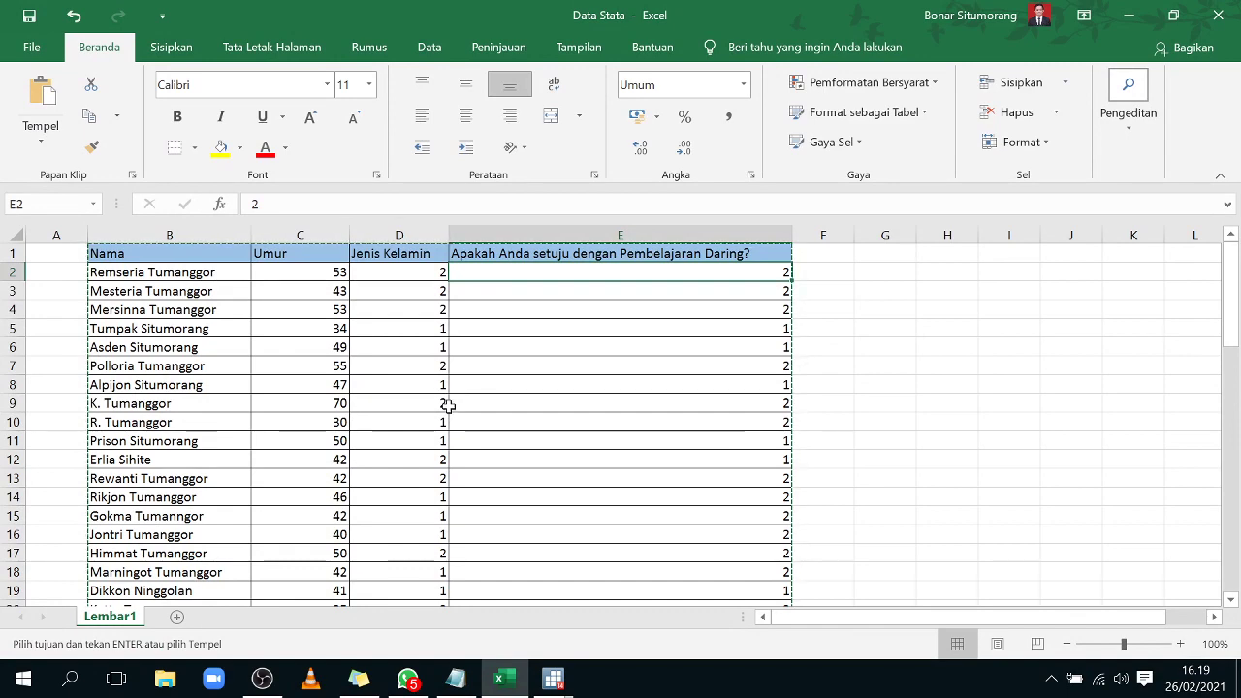
scroll(448, 405, down, 3)
scroll(448, 406, down, 13)
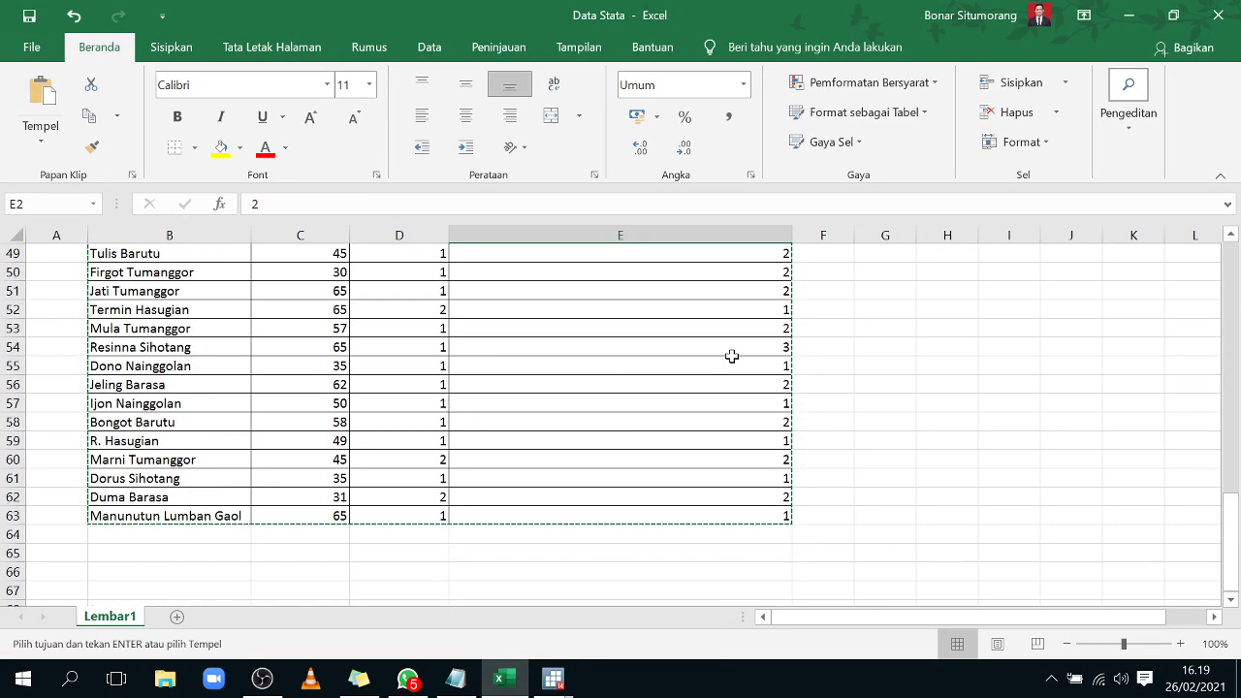
drag(727, 363, 728, 348)
click(810, 350)
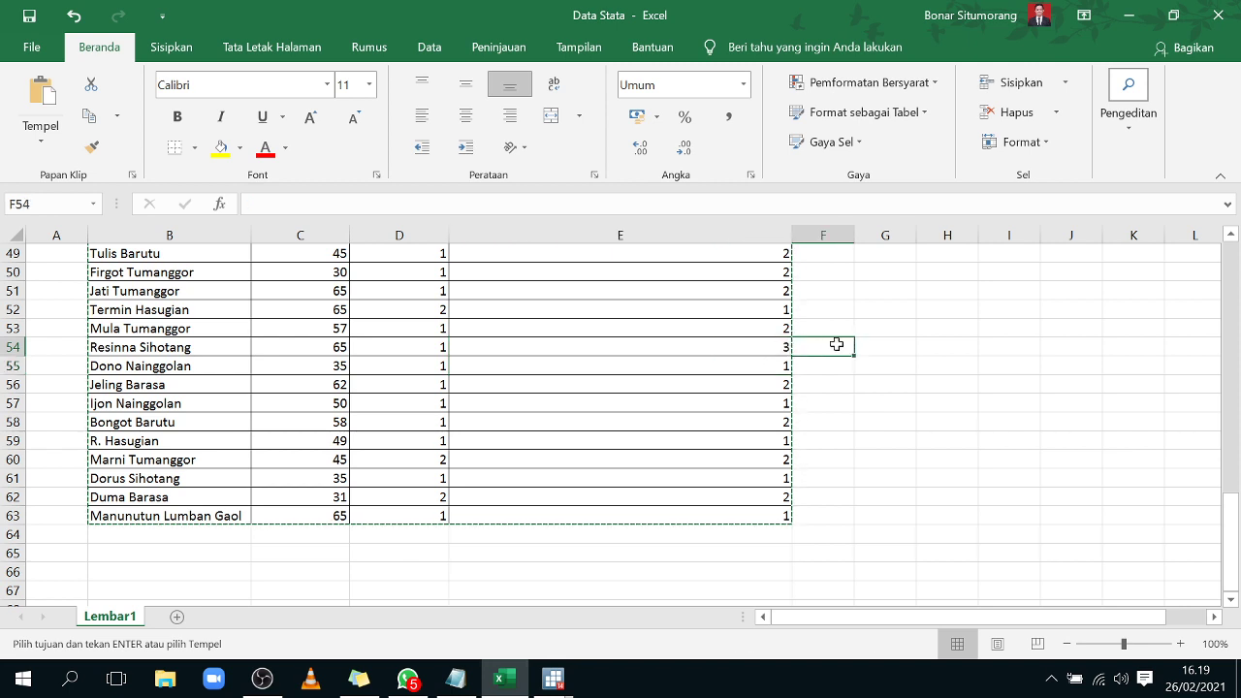
drag(837, 344, 102, 350)
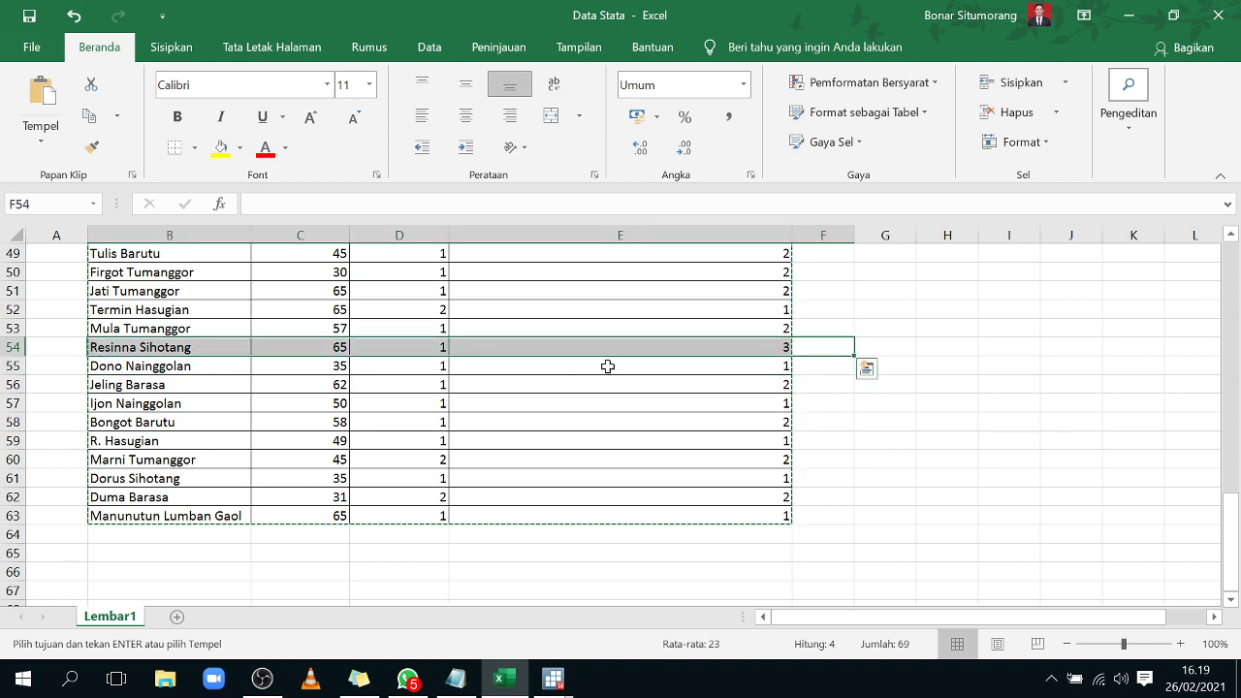
click(765, 342)
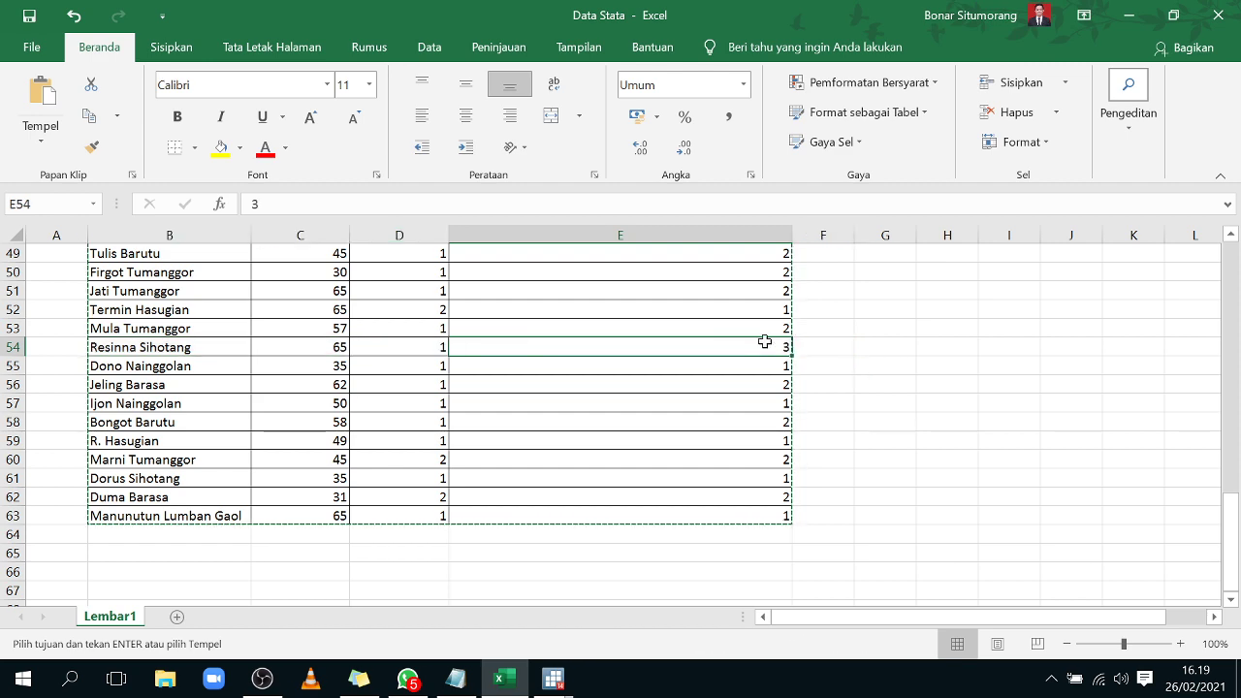
click(553, 681)
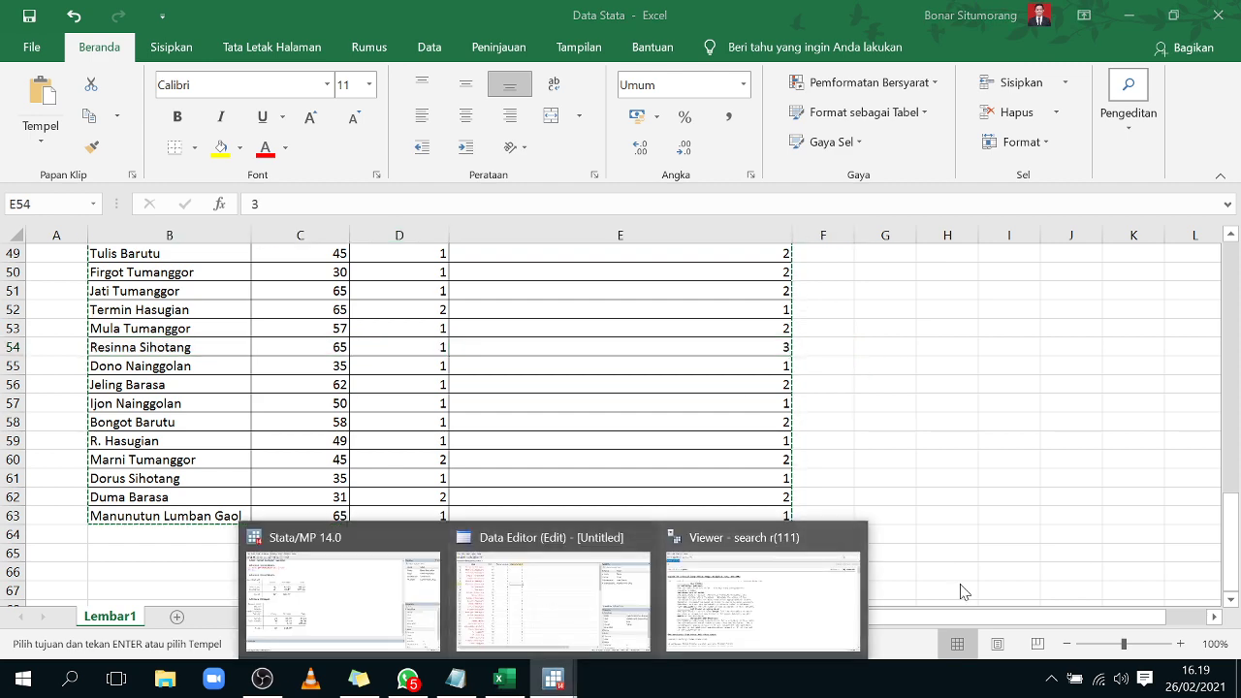
click(388, 602)
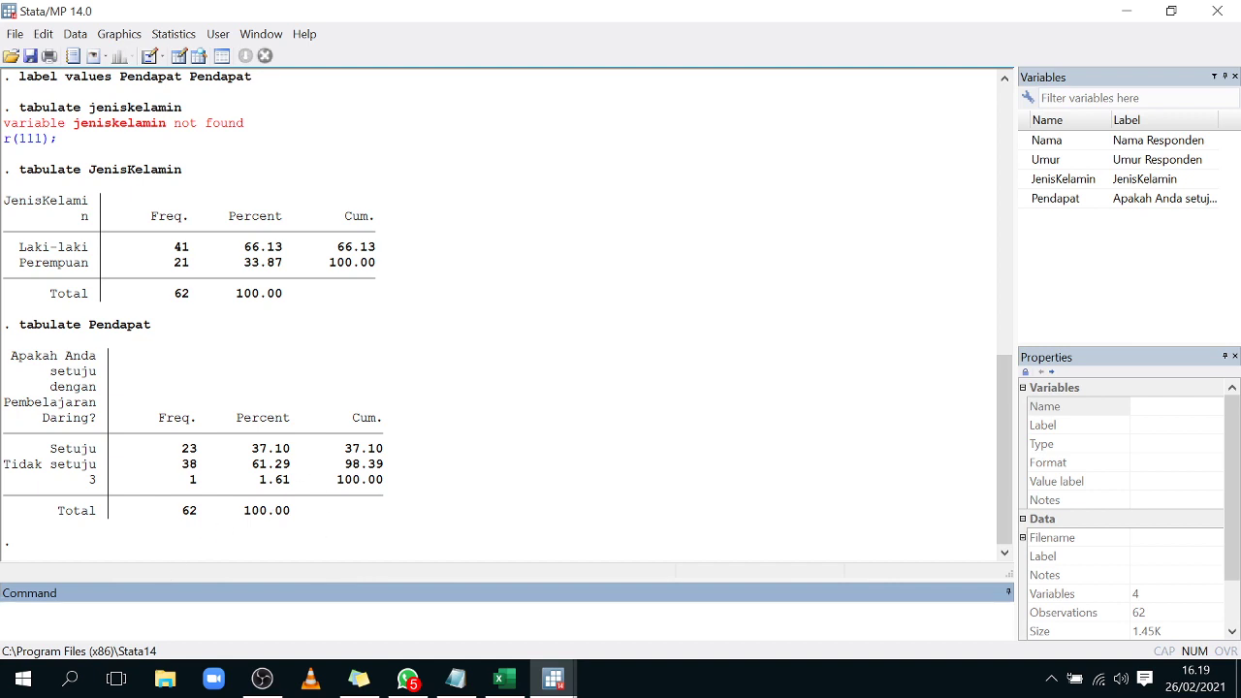
Step: Check the summarize command in the Notepad notes, run "summarize Nama" in Stata and inspect its output table
click(456, 679)
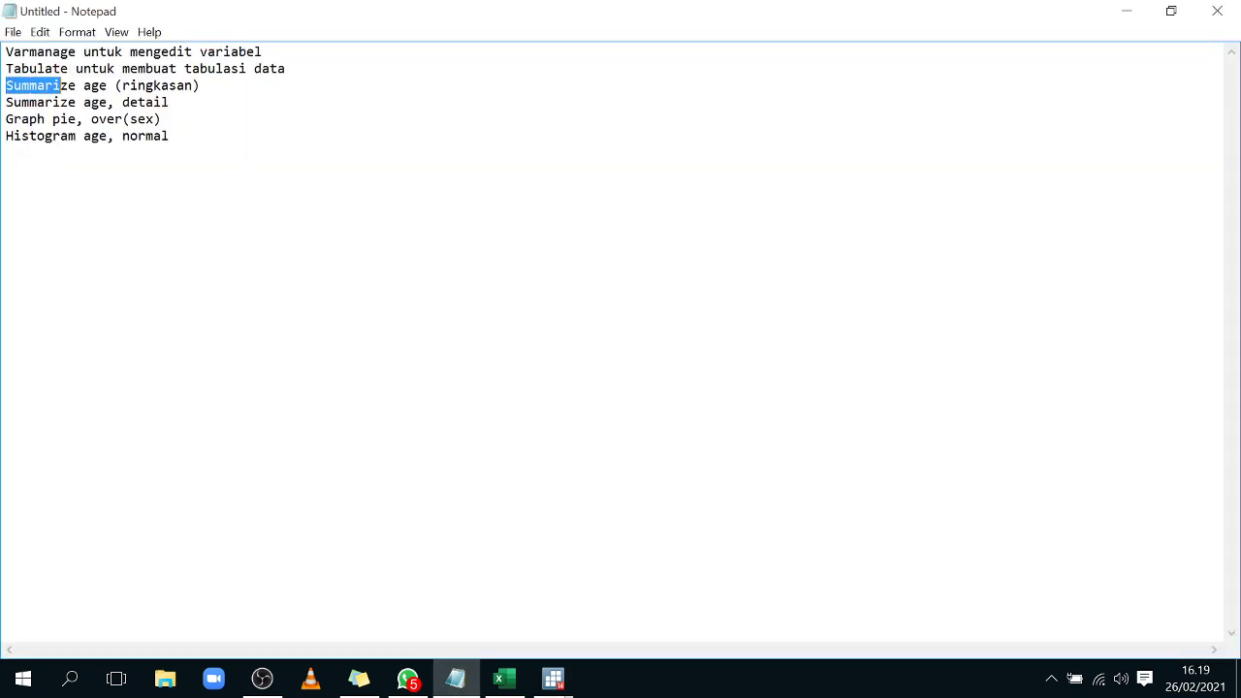
click(1115, 10)
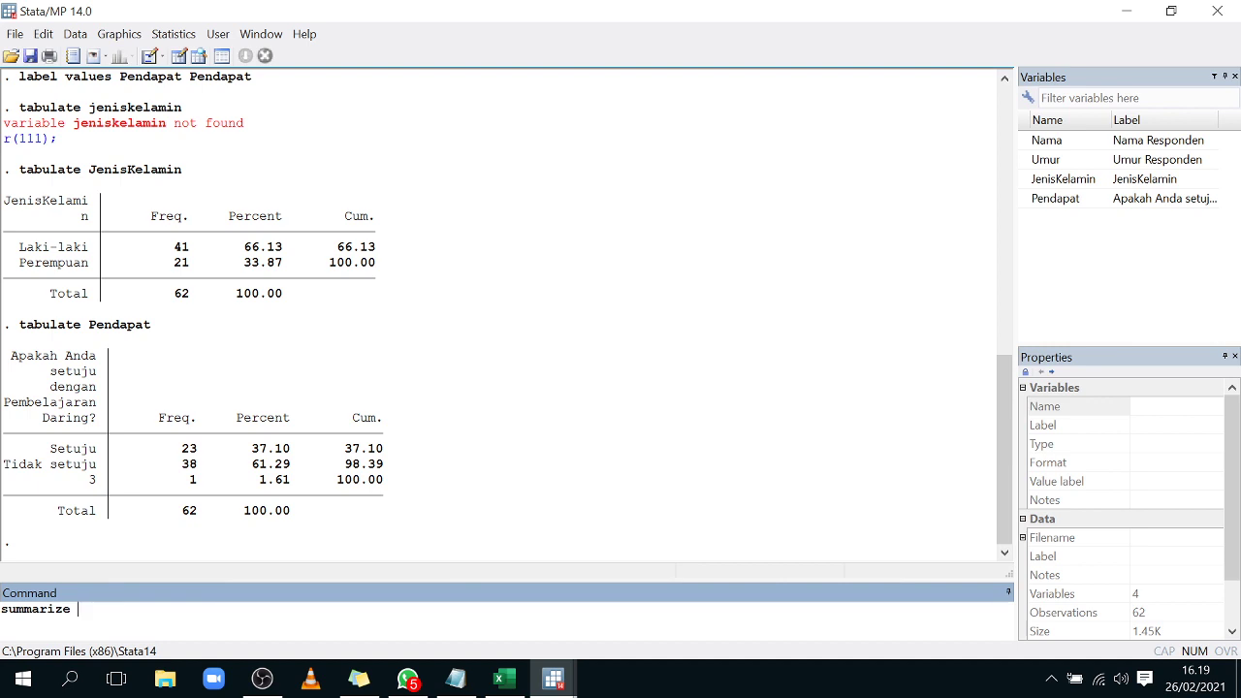
text(Nama)
key(Return)
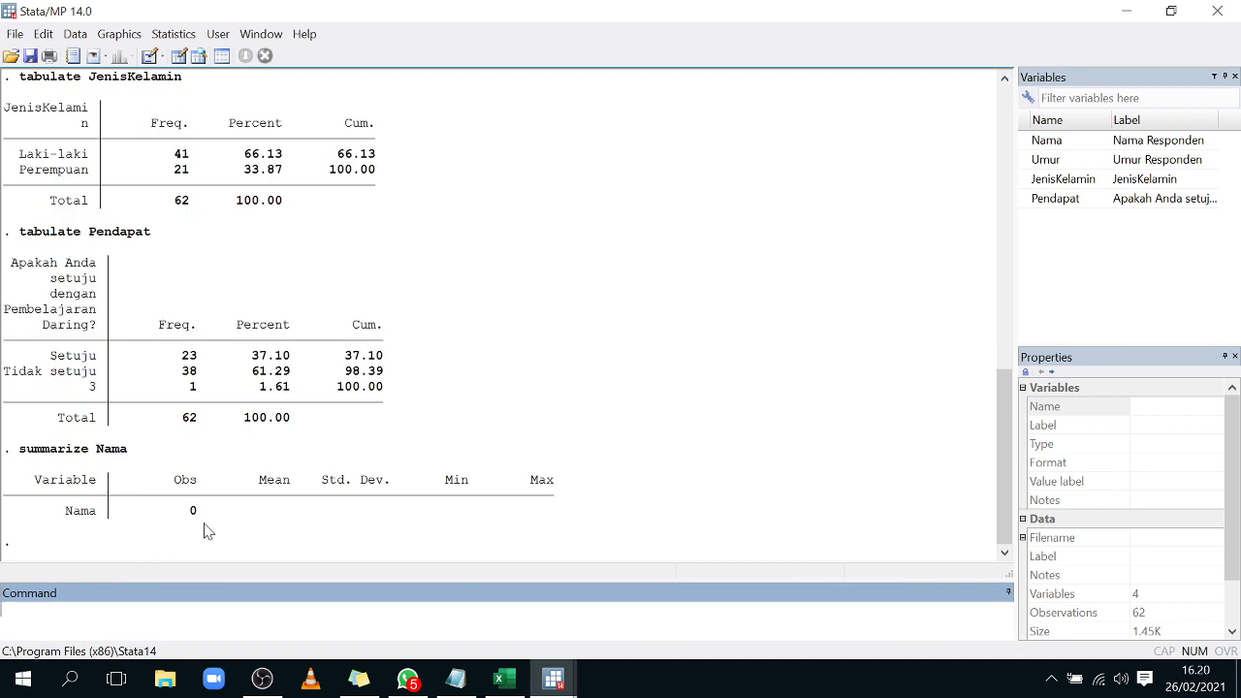
drag(58, 479, 531, 521)
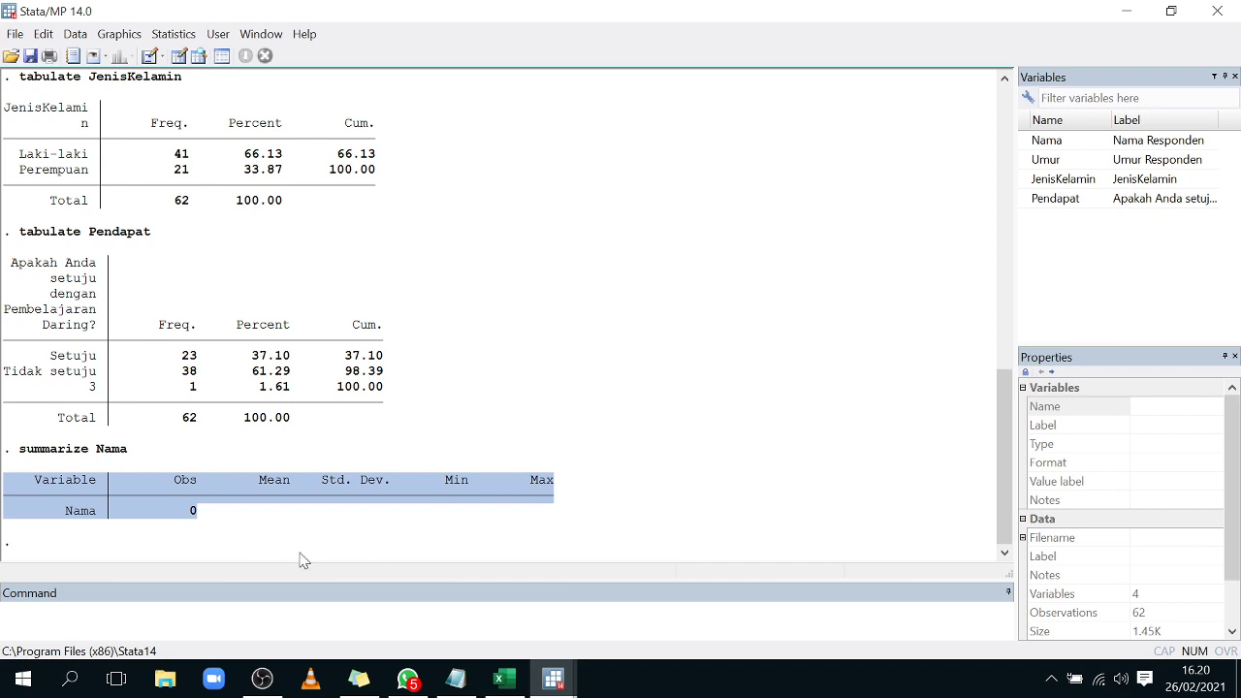
click(146, 611)
click(254, 528)
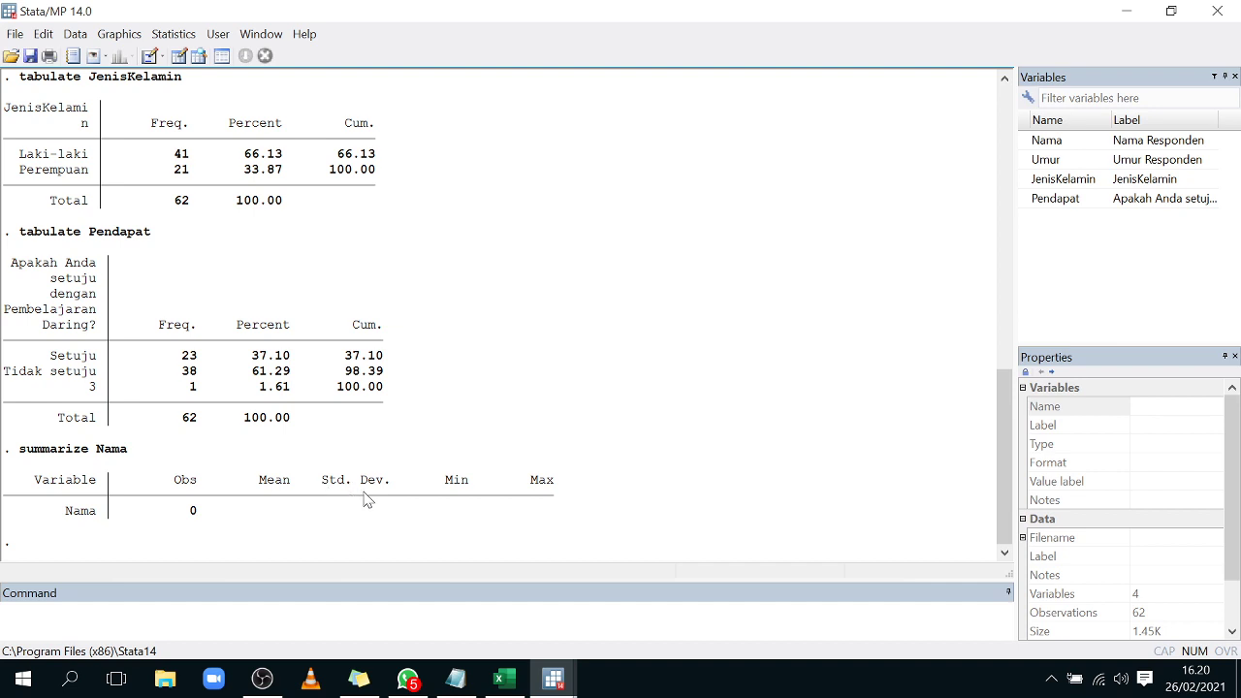
Step: Produce summary statistics for the opinion and gender variables with the commands "summarize Pendapat" and "summarize JenisKelamin"
click(291, 618)
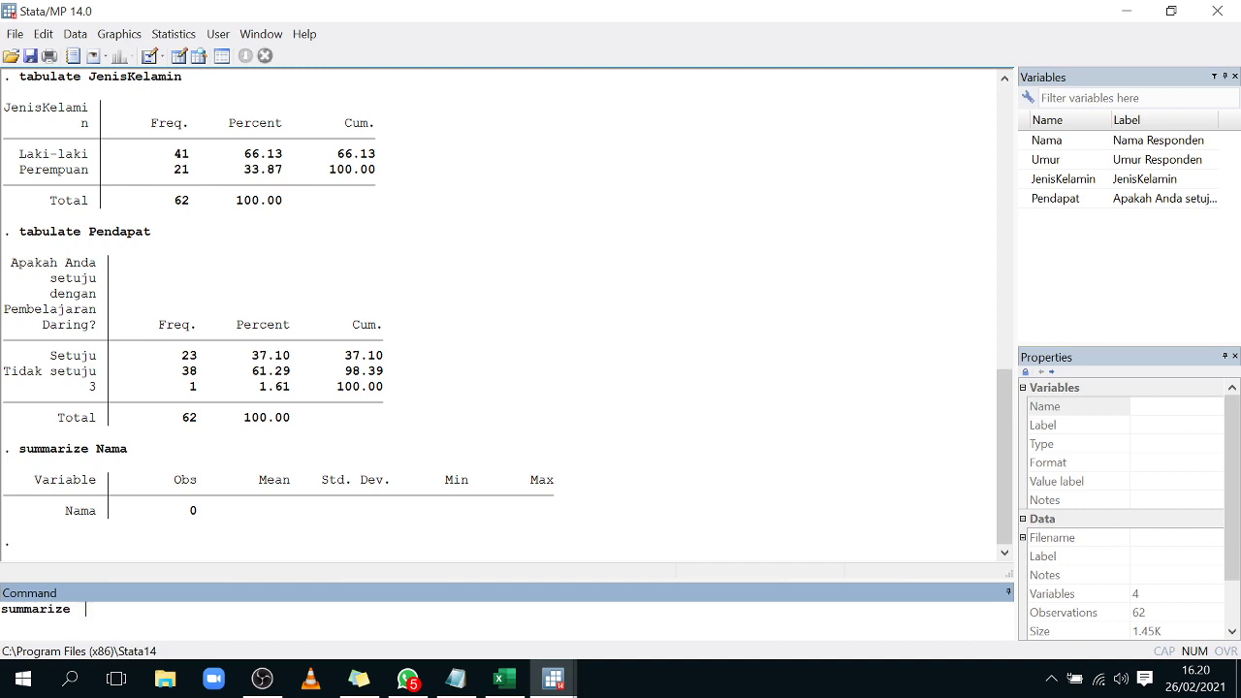
text(summarize  Pendapat)
key(Return)
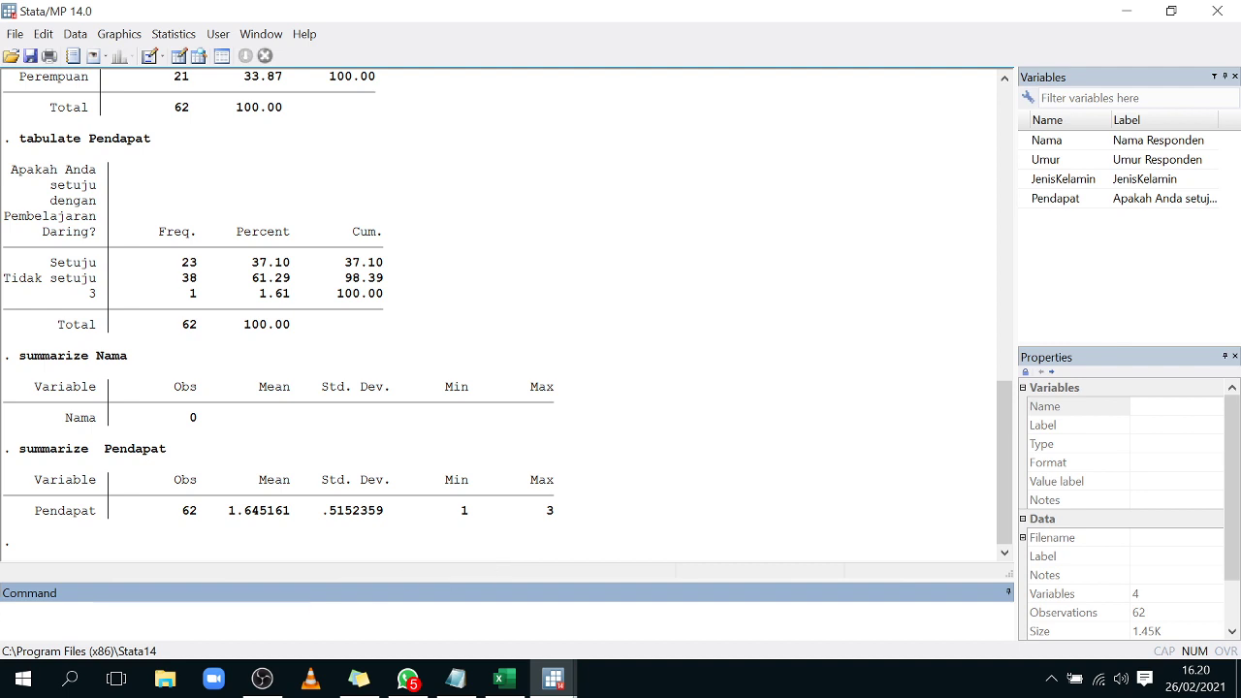
text(mmarize  JenisKelamin)
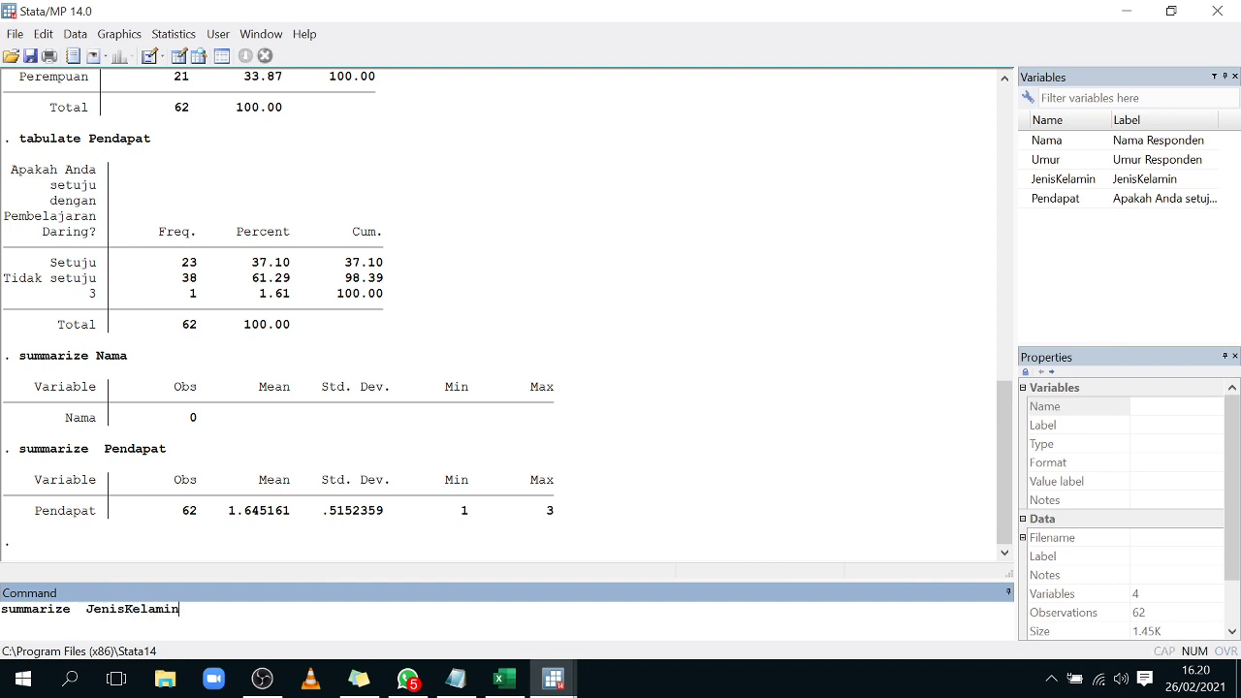
key(Return)
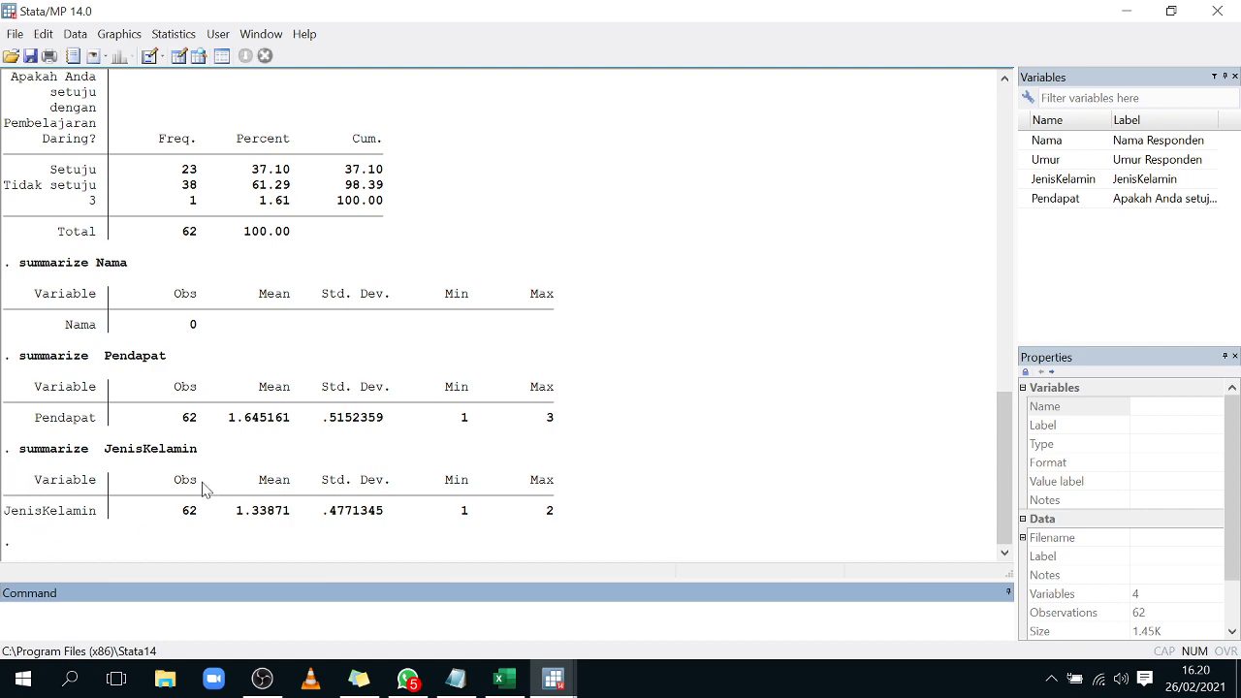
Step: Review the command history and the tabulate and summarize tables in the results
scroll(233, 393, up, 15)
scroll(233, 392, down, 13)
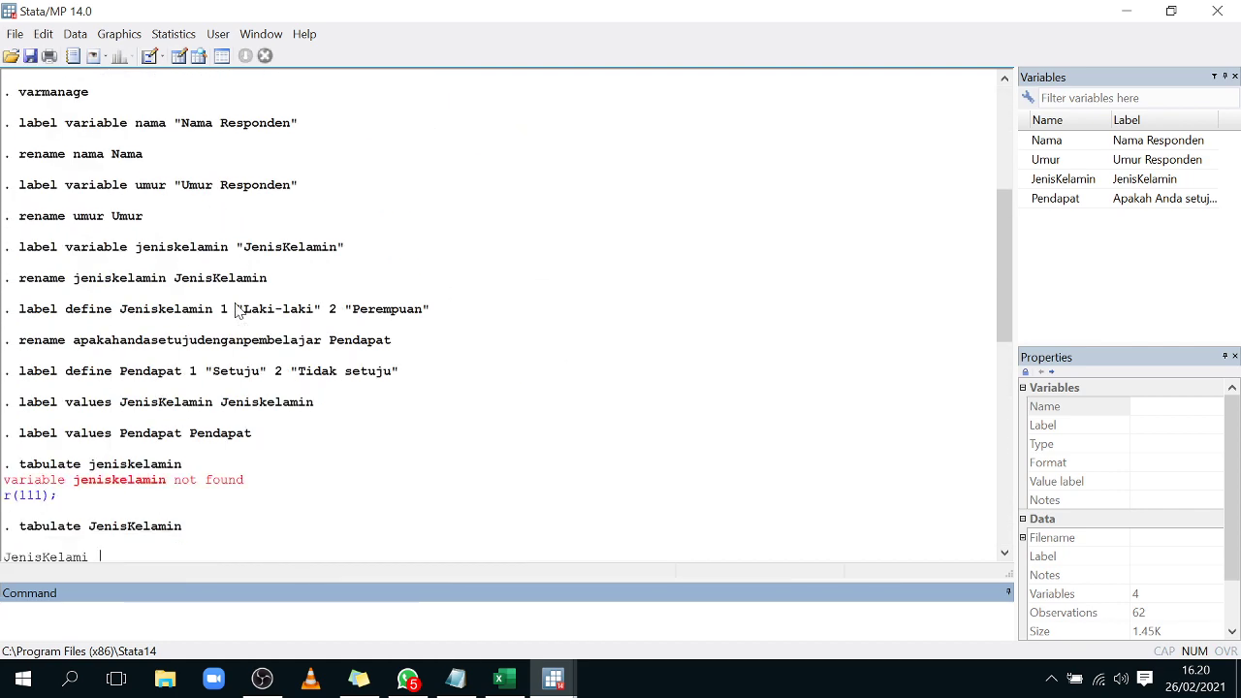
scroll(232, 330, down, 1)
scroll(233, 330, down, 7)
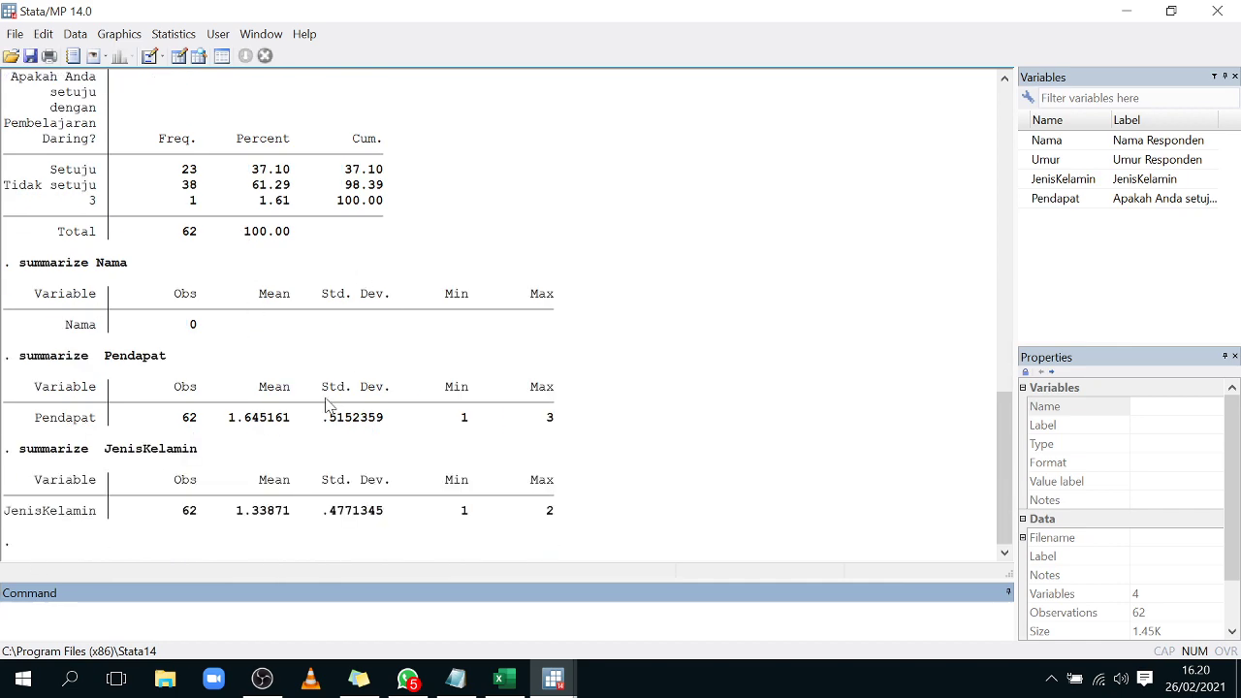
scroll(328, 408, up, 2)
scroll(328, 407, up, 19)
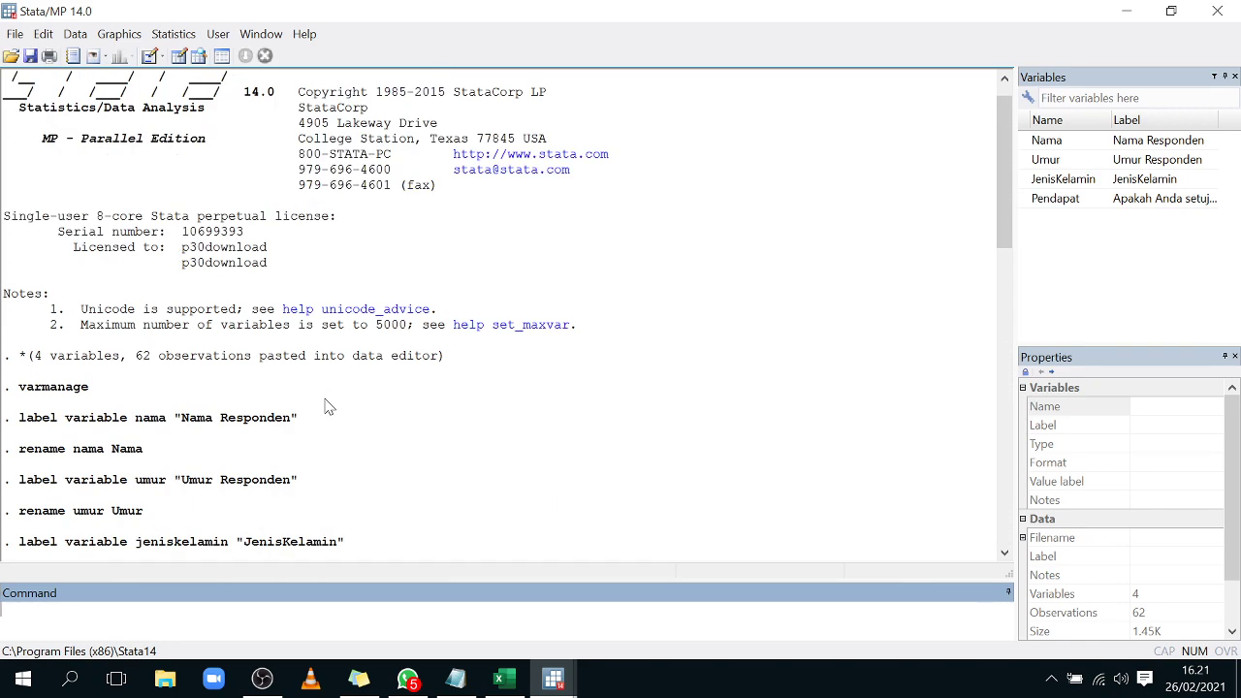
scroll(327, 407, down, 7)
scroll(328, 407, down, 12)
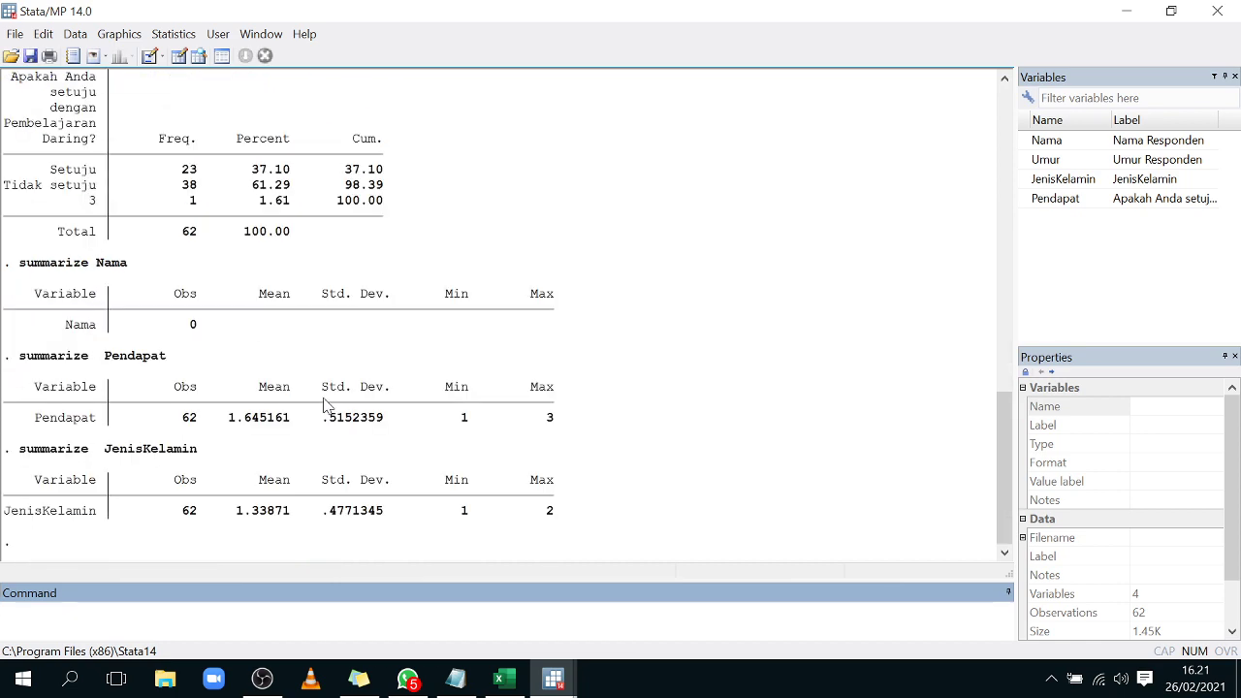
scroll(330, 397, up, 3)
scroll(329, 383, up, 7)
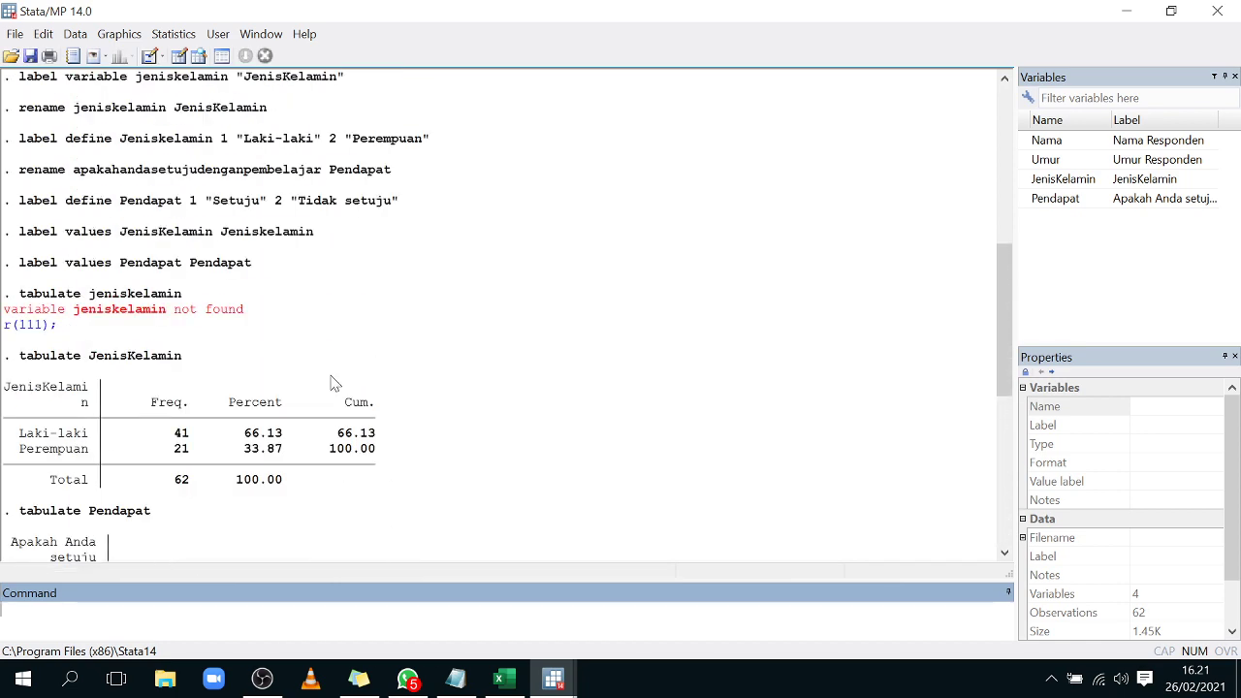
scroll(330, 383, down, 10)
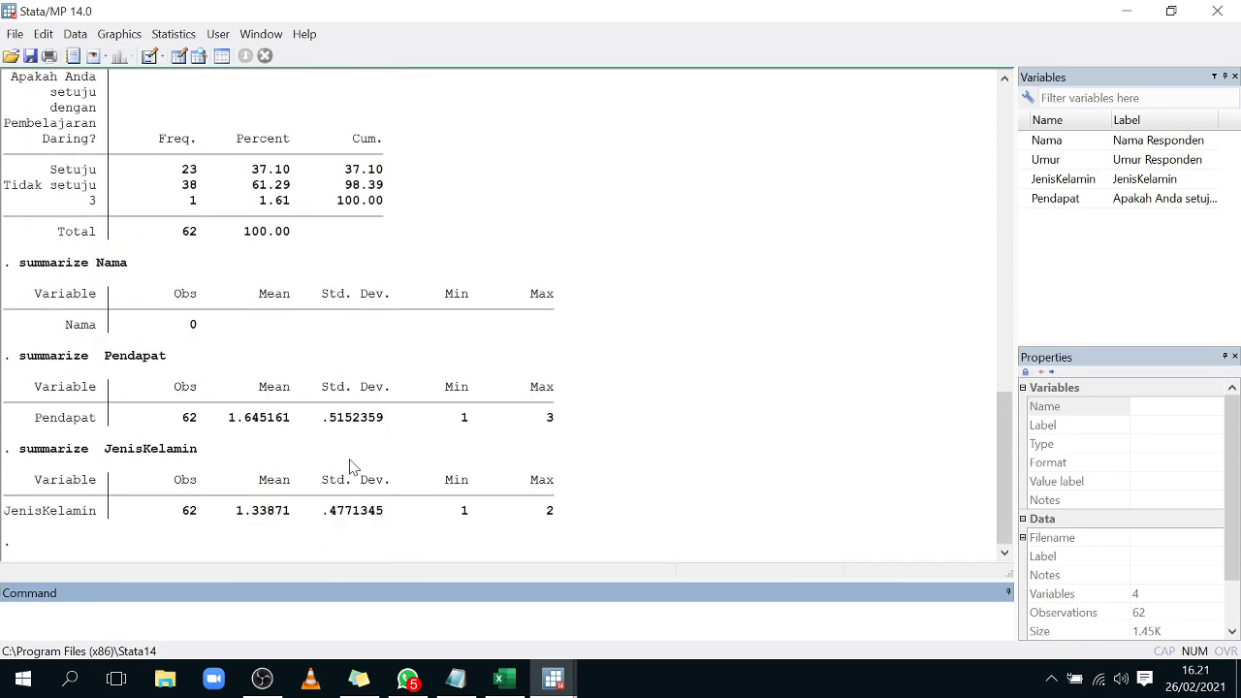
Step: Check the pie chart syntax in the Notepad notes and begin the Stata command with "graph pie, over"
click(457, 681)
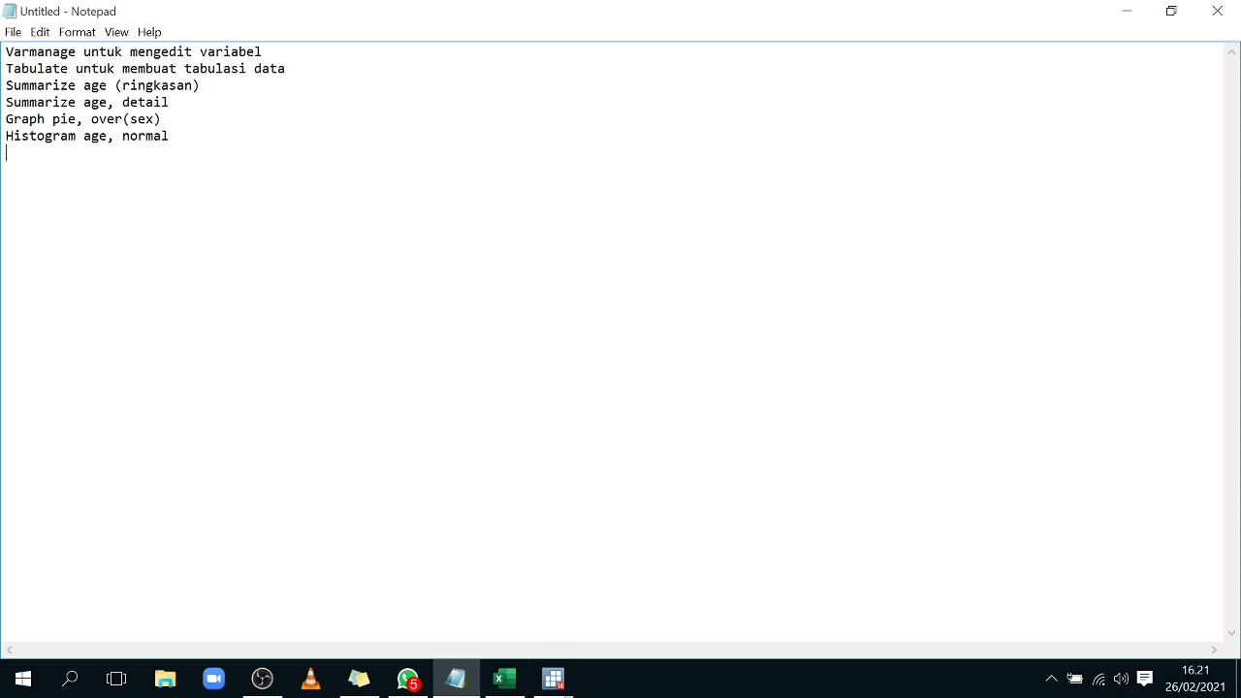
click(1131, 13)
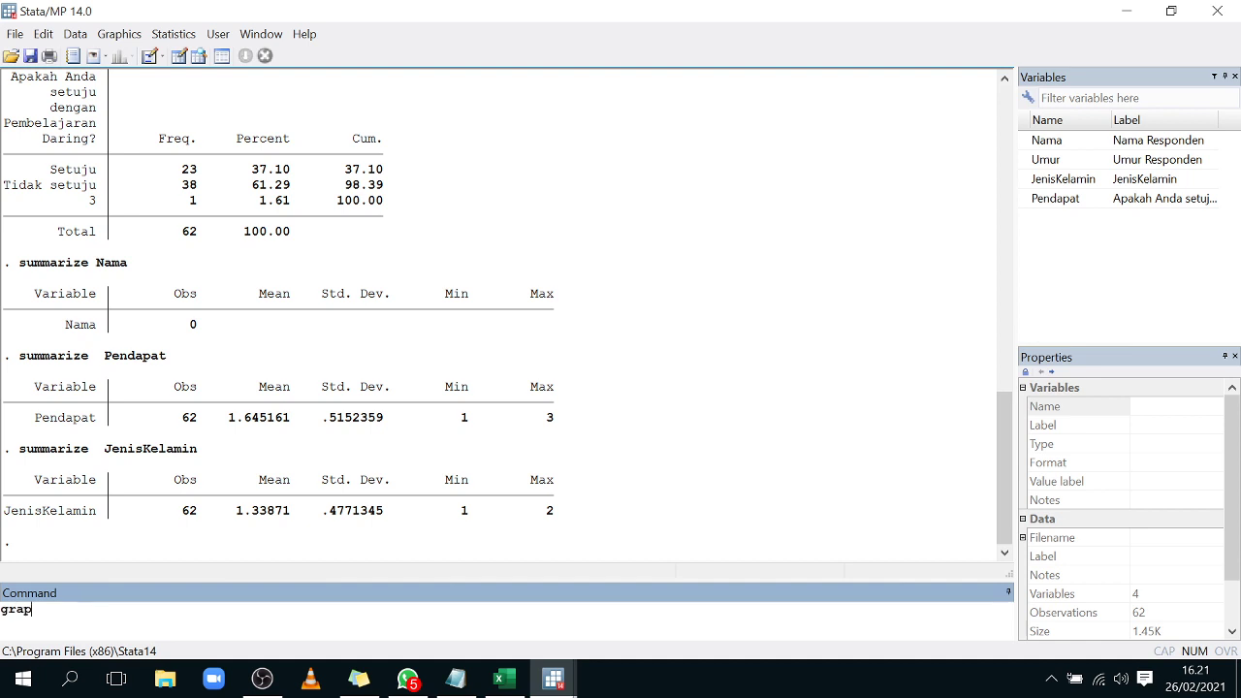
text(graph pie)
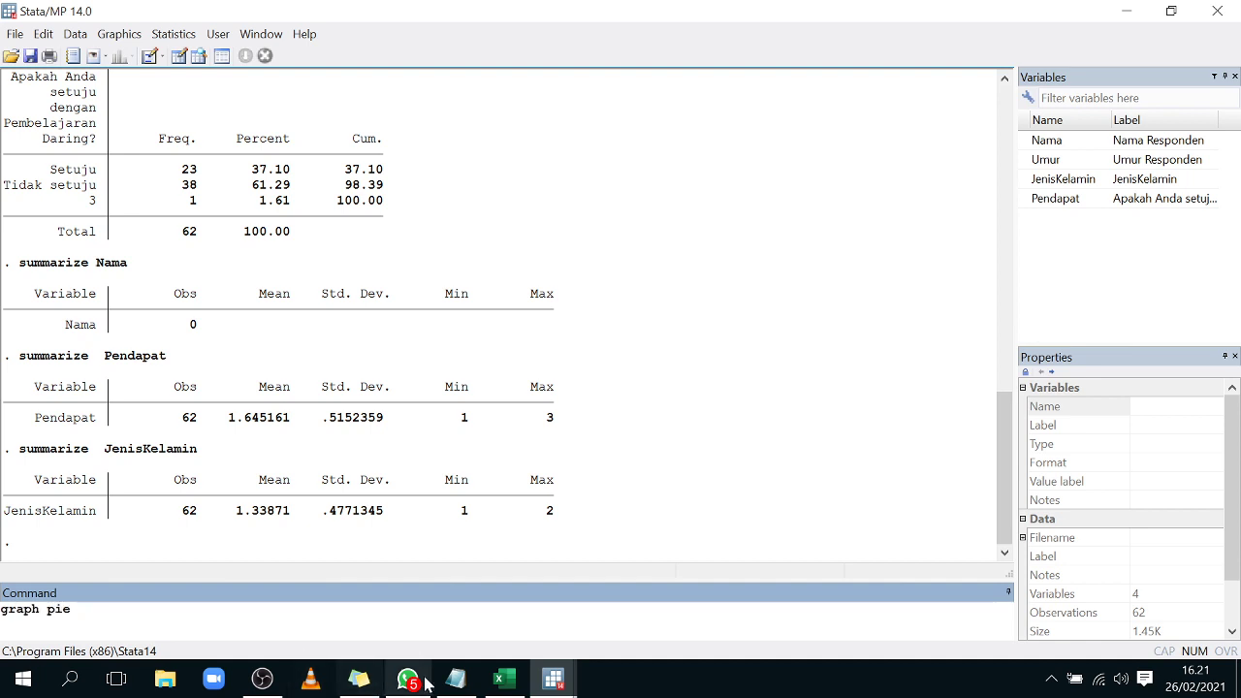
click(455, 678)
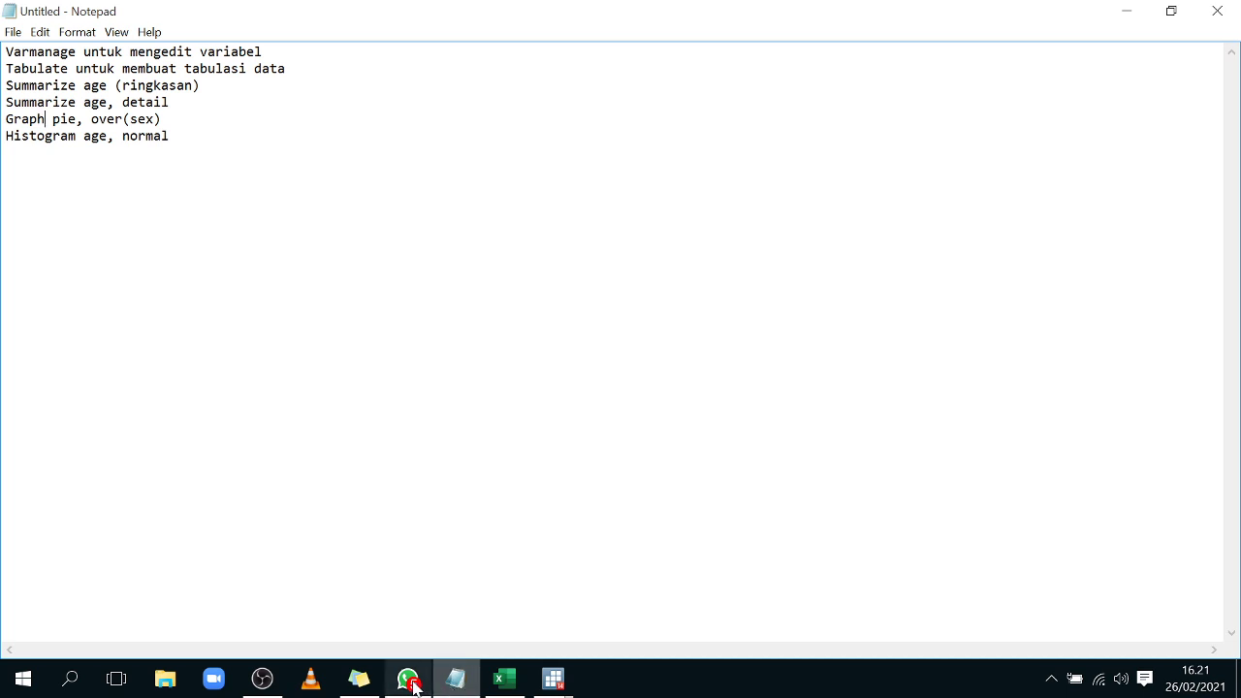
mouse_move(476, 689)
mouse_move(359, 688)
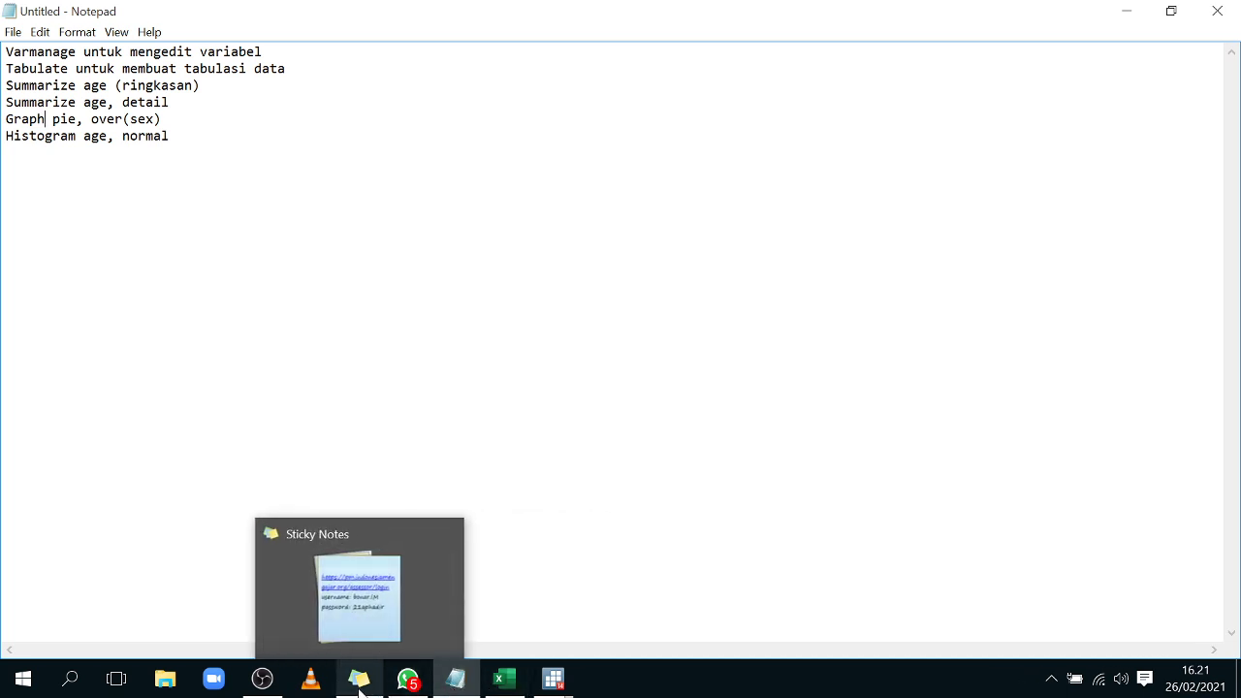
mouse_move(552, 683)
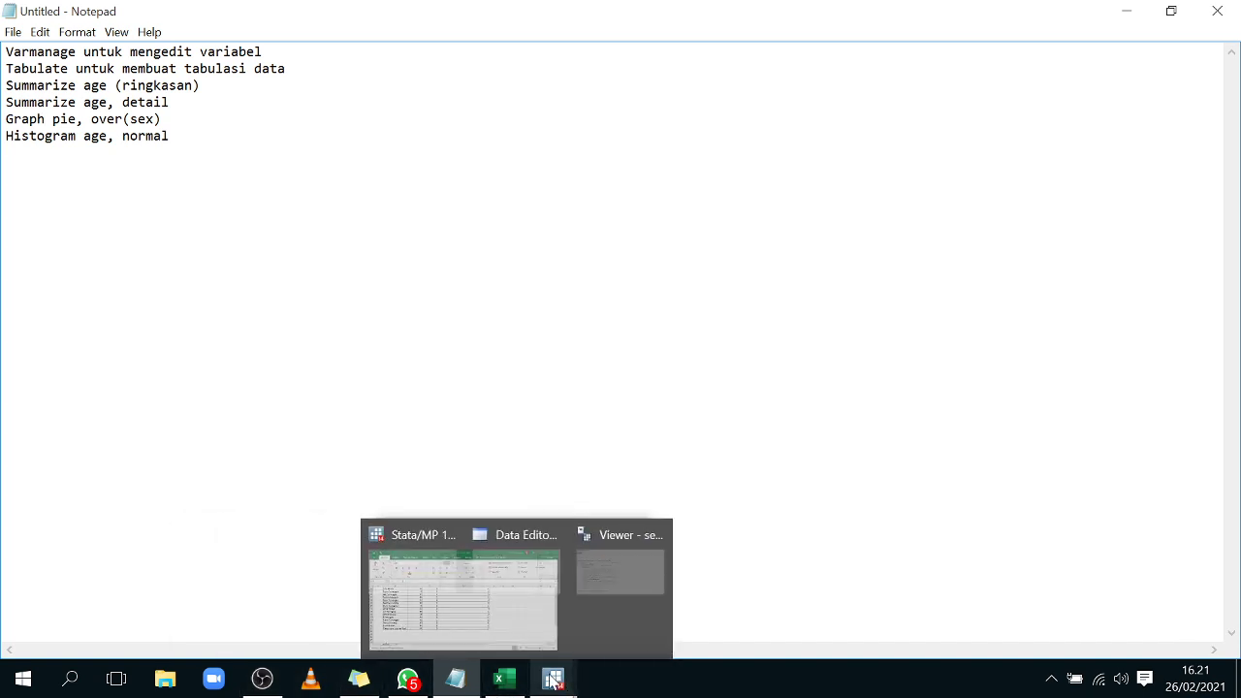
click(379, 615)
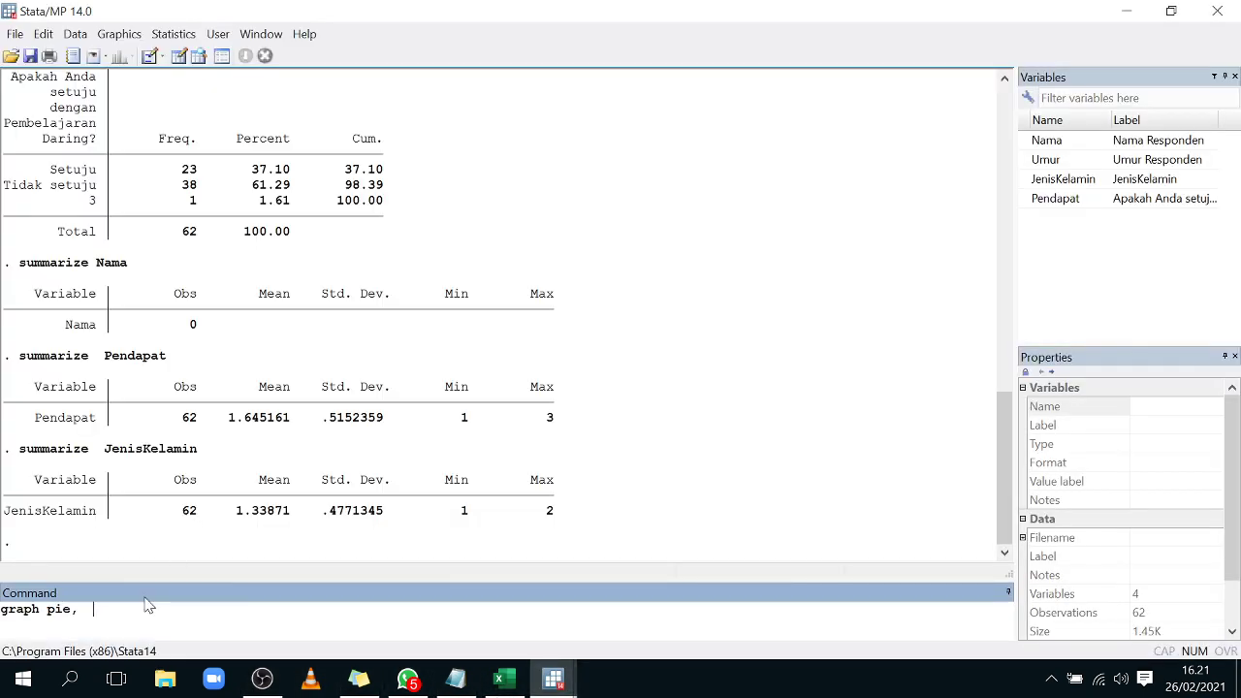
text(over)
click(456, 682)
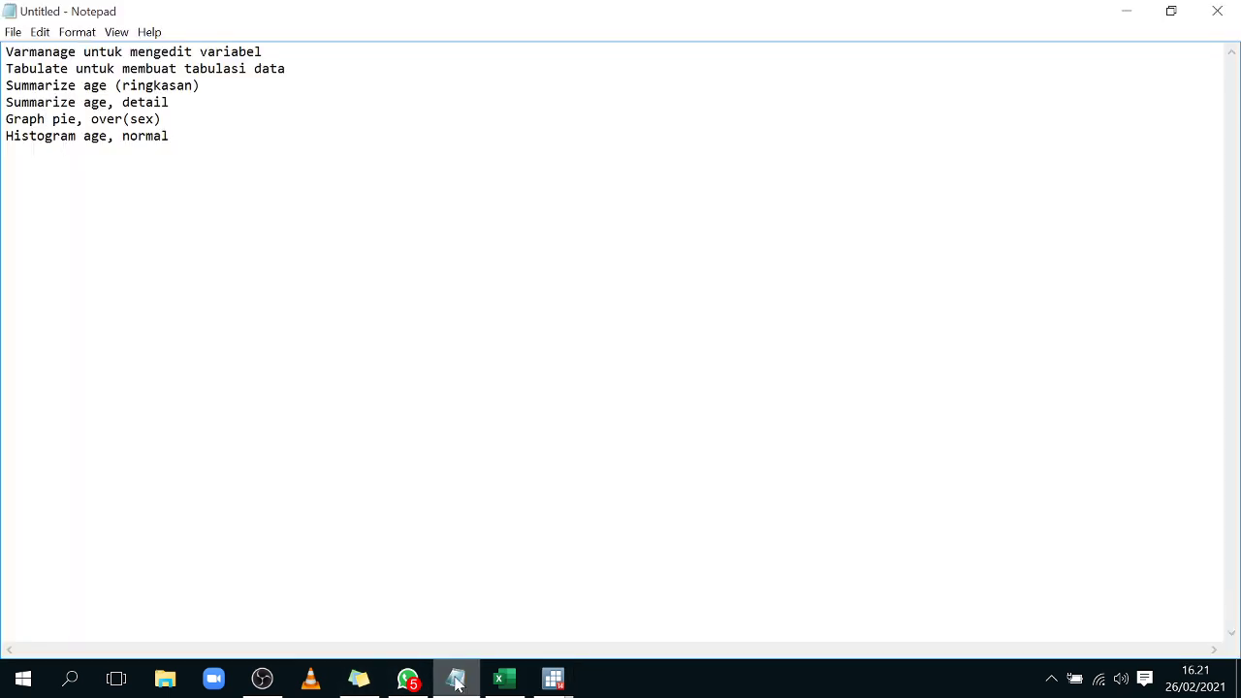
click(457, 682)
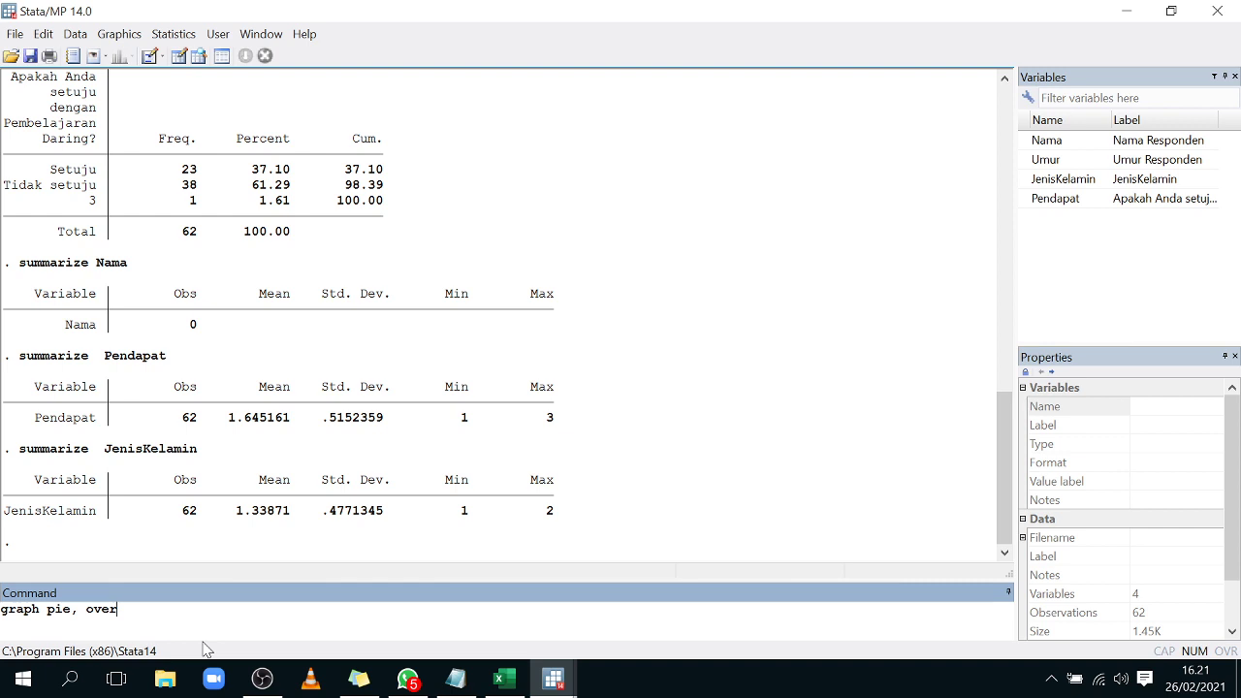
Step: Complete and run "graph pie, over(JenisKelamin)" to draw the gender pie chart, view it and close its window
text((Jeni)
key(BackSpace)
key(BackSpace)
key(BackSpace)
key(BackSpace)
key(BackSpace)
text(Jenis)
key(BackSpace)
key(BackSpace)
text(isKelamin))
key(Return)
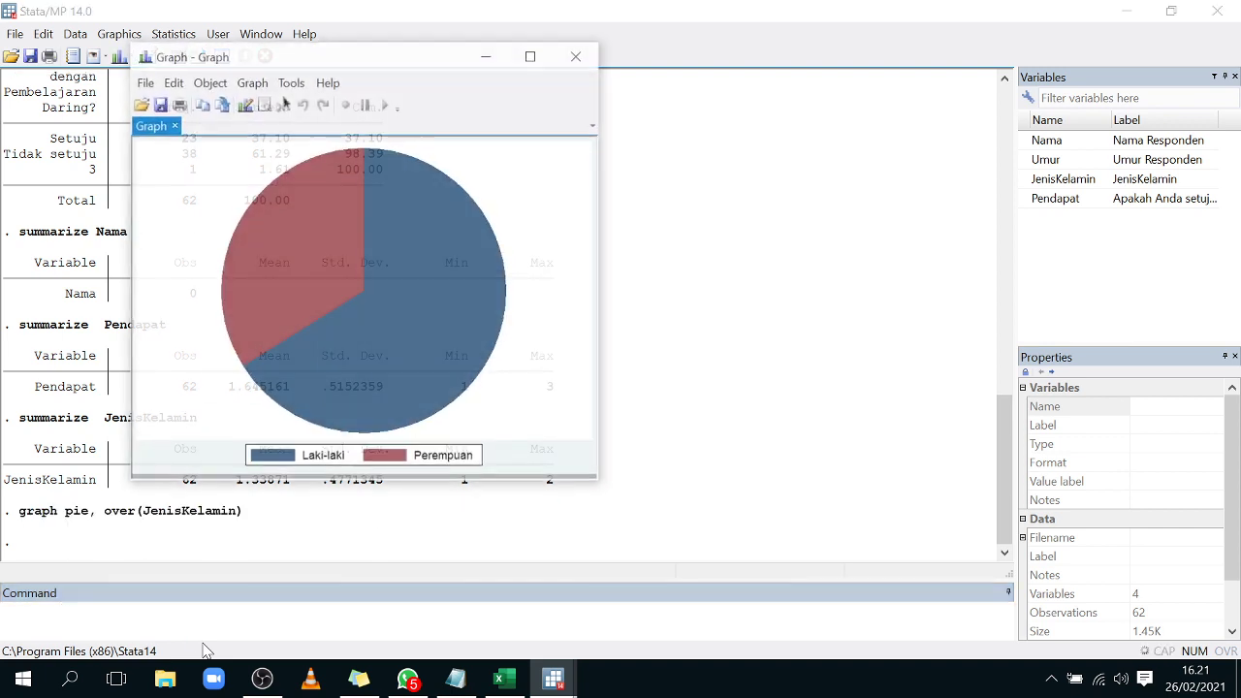
drag(425, 61, 576, 113)
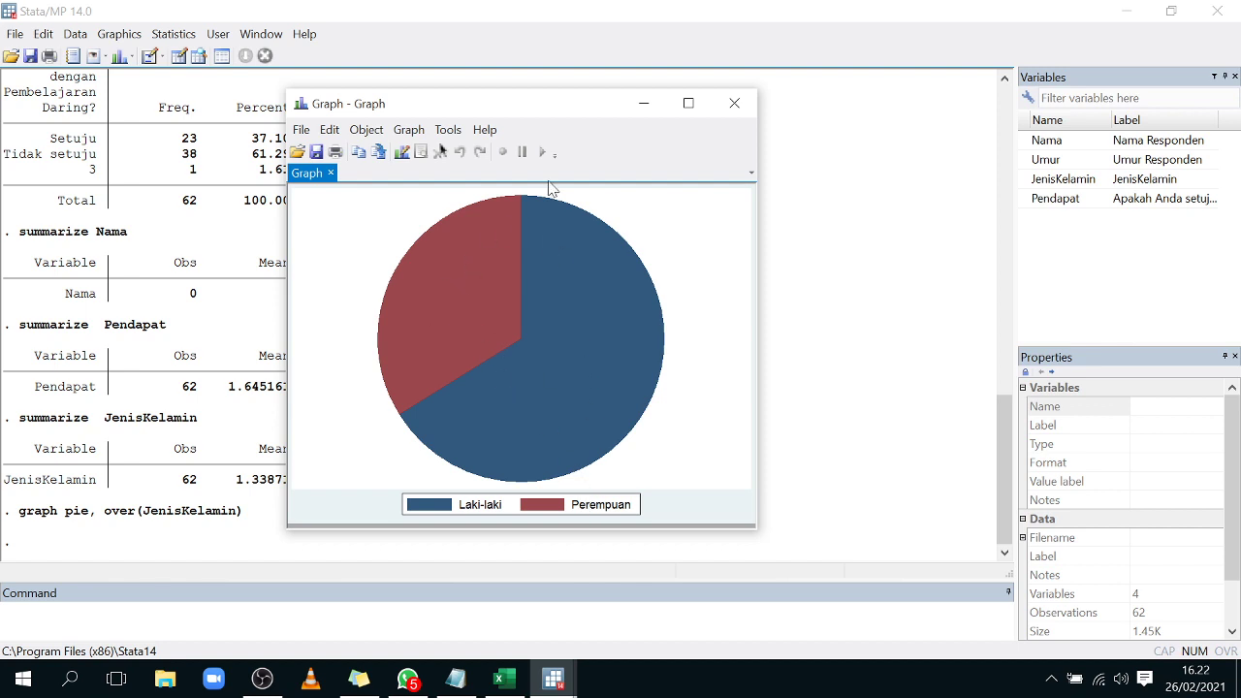
click(734, 104)
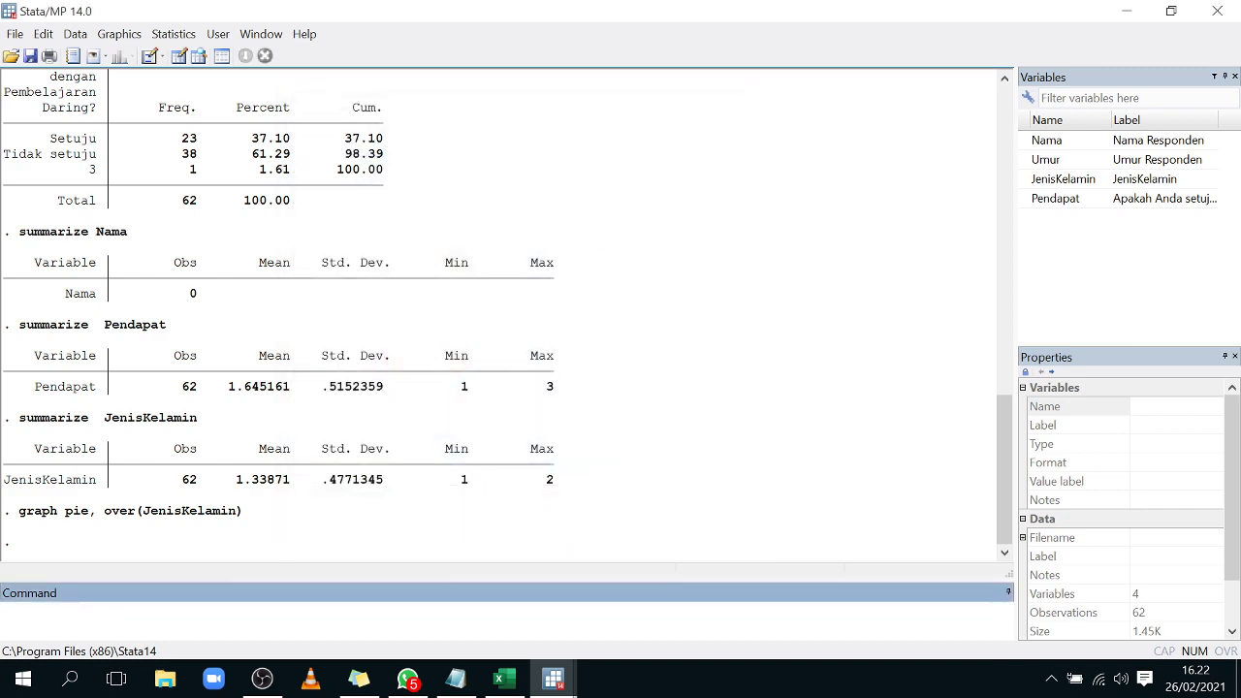
Step: Check the histogram syntax in the Notepad notes and enter "histogram Pendapat" as the start of the Stata command
click(468, 682)
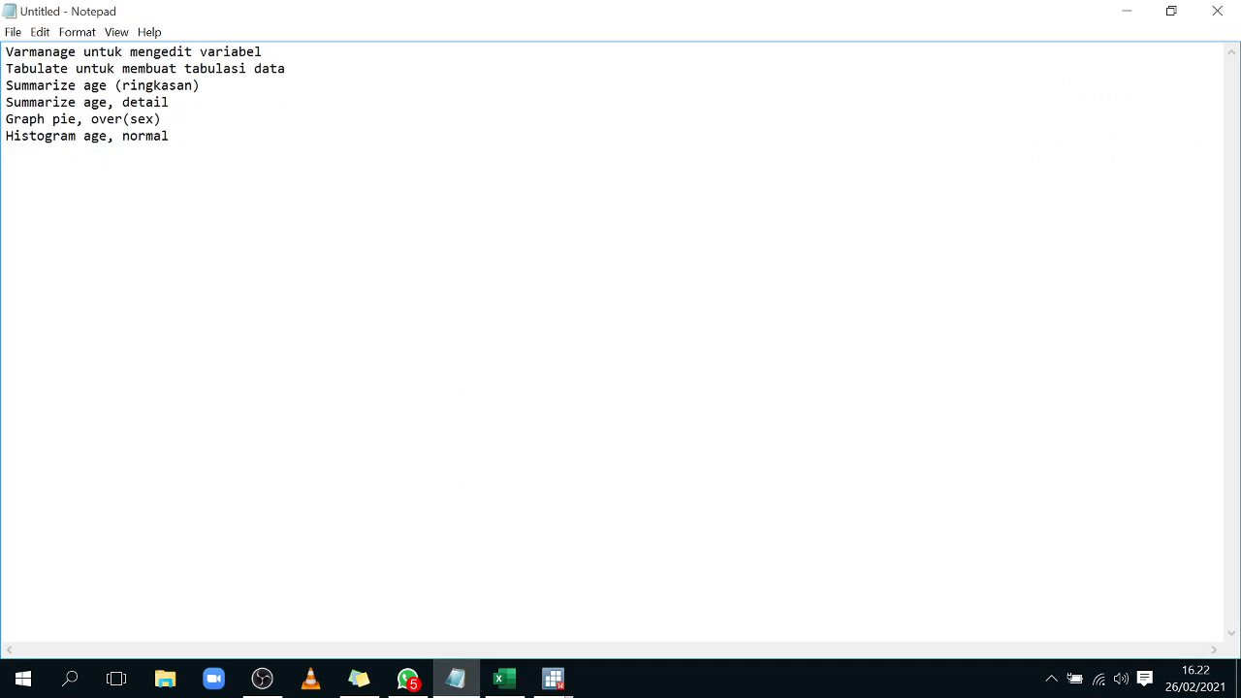
click(553, 679)
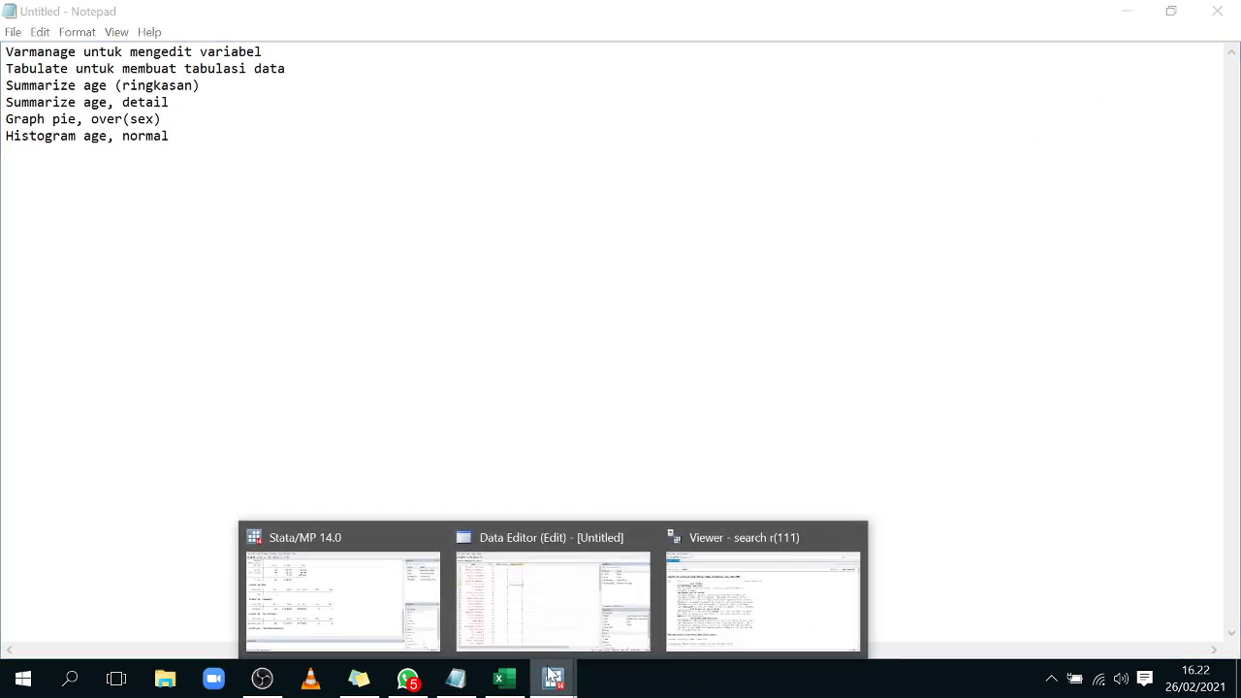
click(369, 611)
text(h)
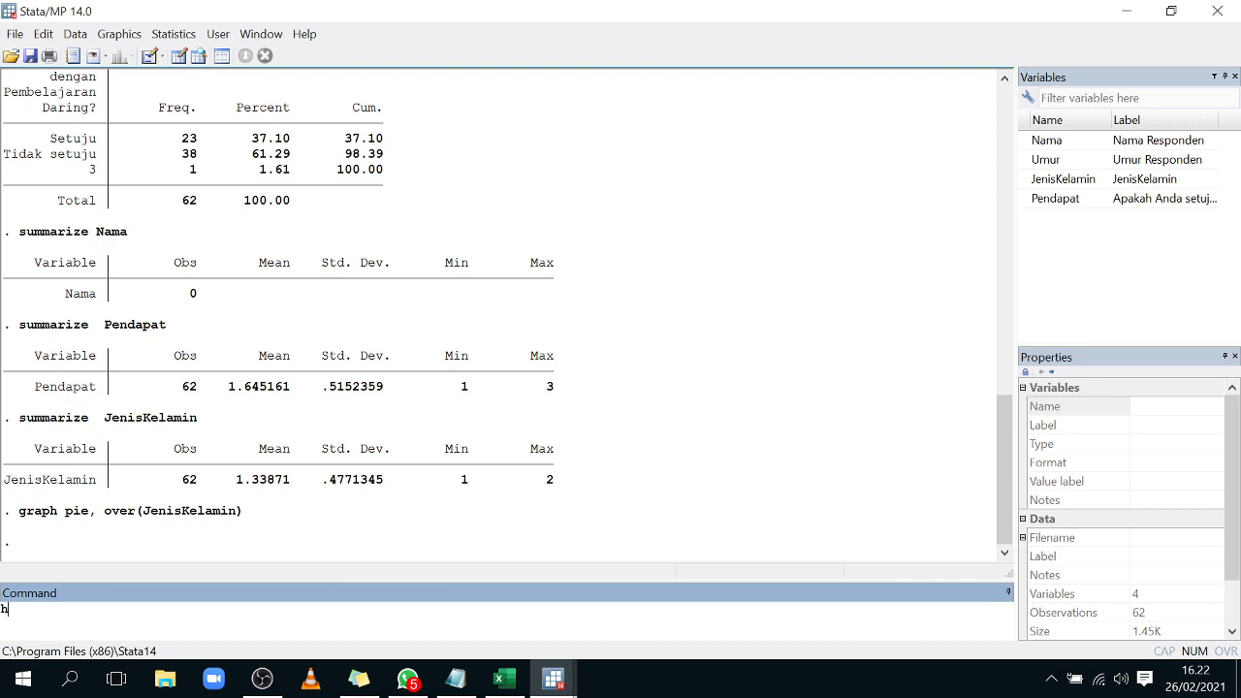
text(istp)
text(gram,)
click(458, 681)
click(553, 679)
key(Caps_Lock)
key(Caps_Lock)
text(endsap)
key(BackSpace)
key(BackSpace)
text(apat)
key(BackSpace)
Step: Recheck the notes, add the "normal" option and run "histogram Pendapat, normal" to draw the histogram
click(462, 685)
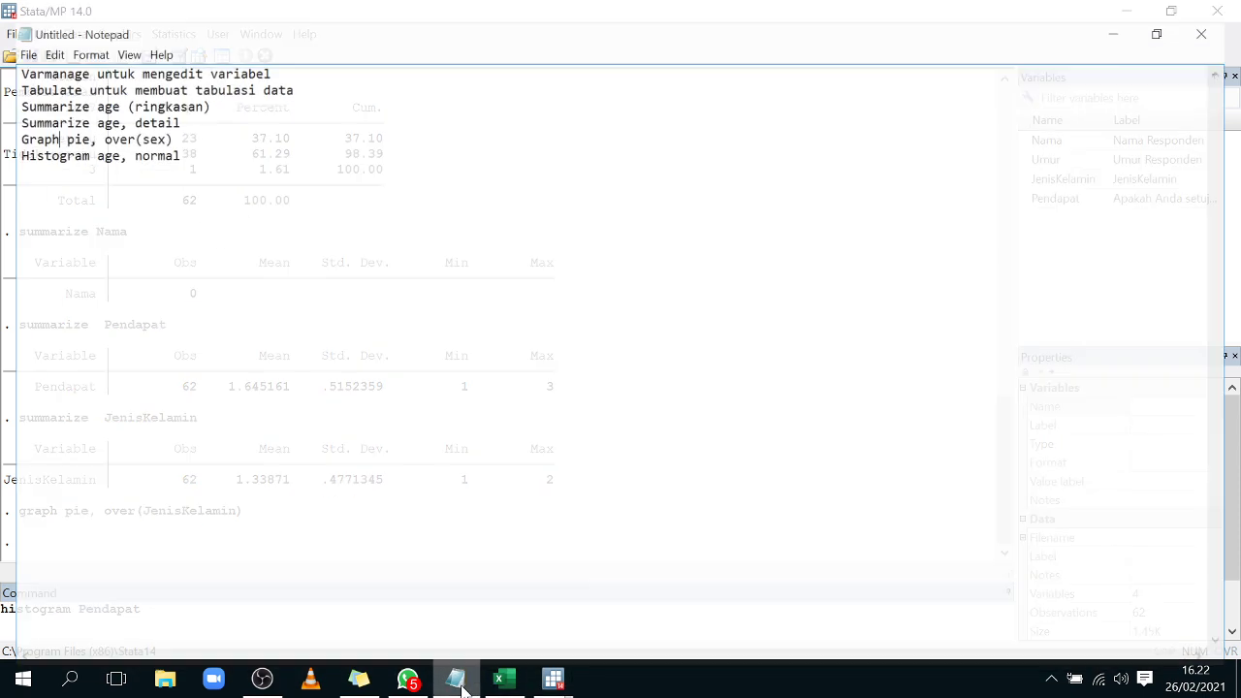
click(456, 679)
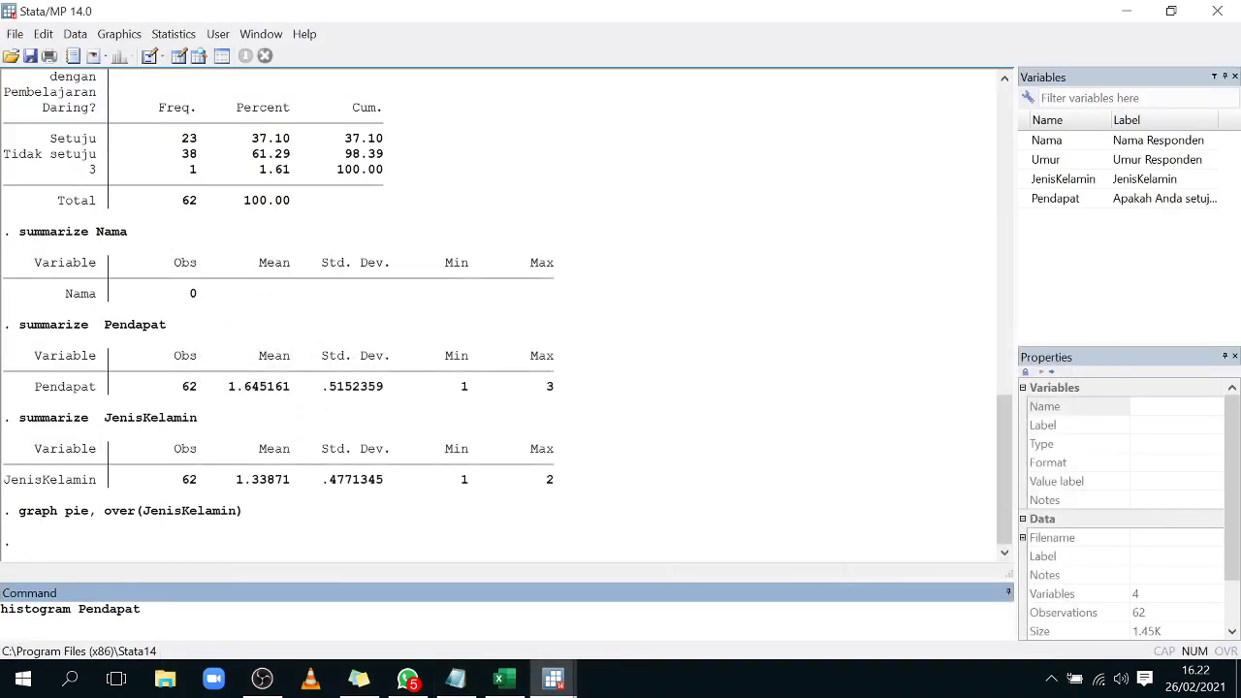
text(, normal)
key(Return)
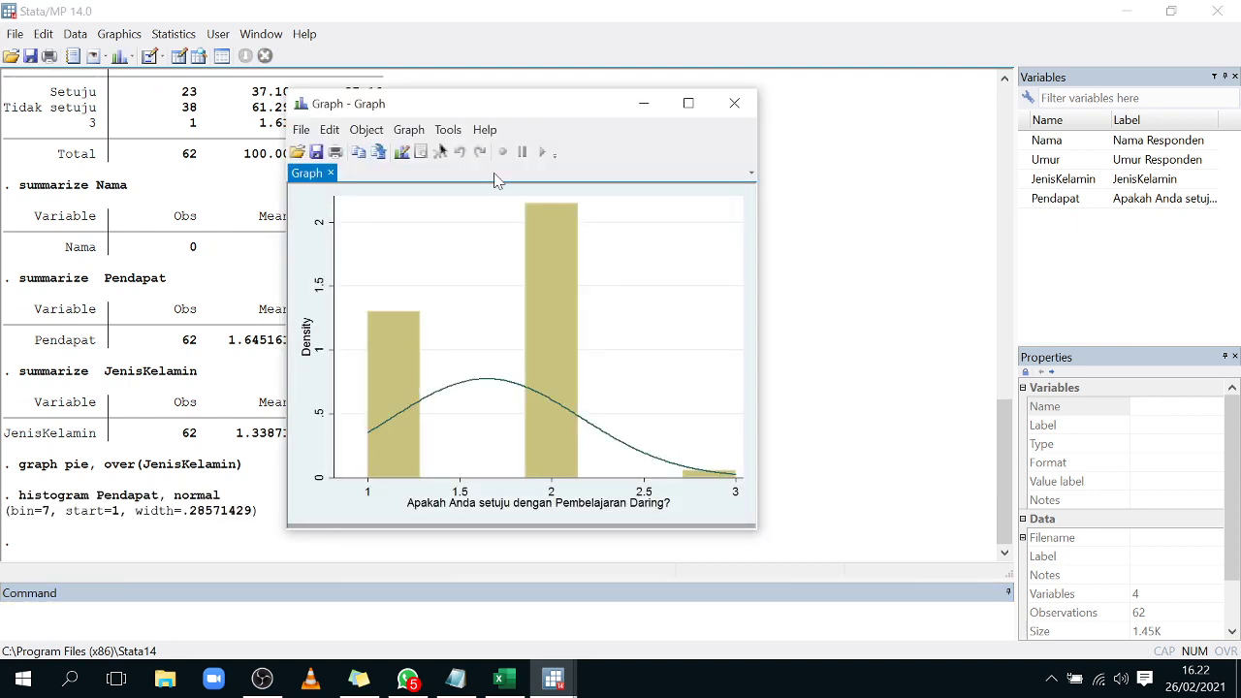
Step: Enlarge the histogram window and reposition it over the results to examine the bars and normal curve
drag(498, 99, 353, 63)
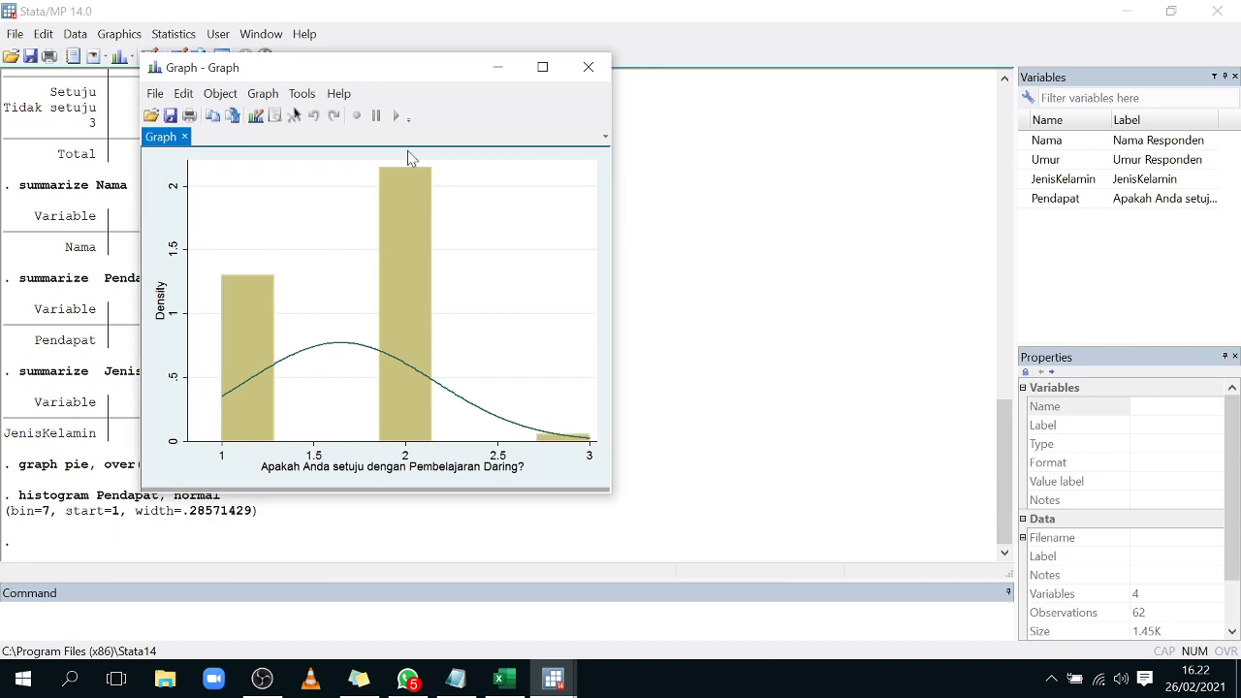
drag(610, 492, 735, 521)
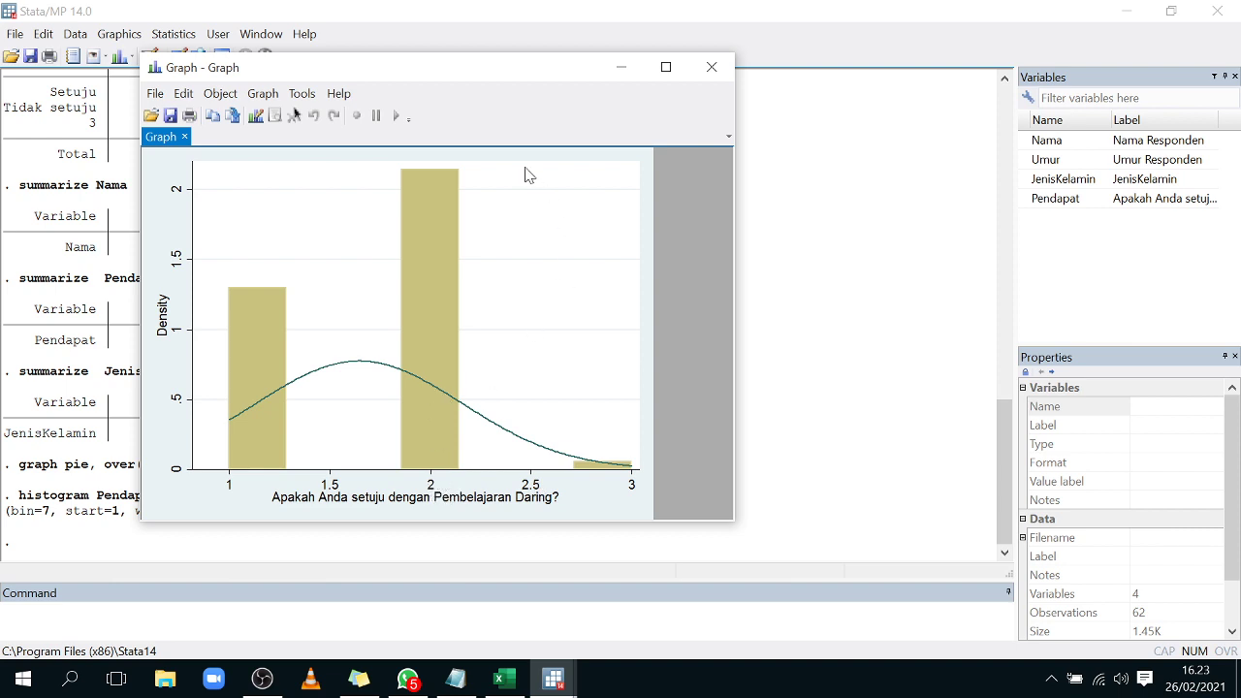
drag(499, 72, 607, 142)
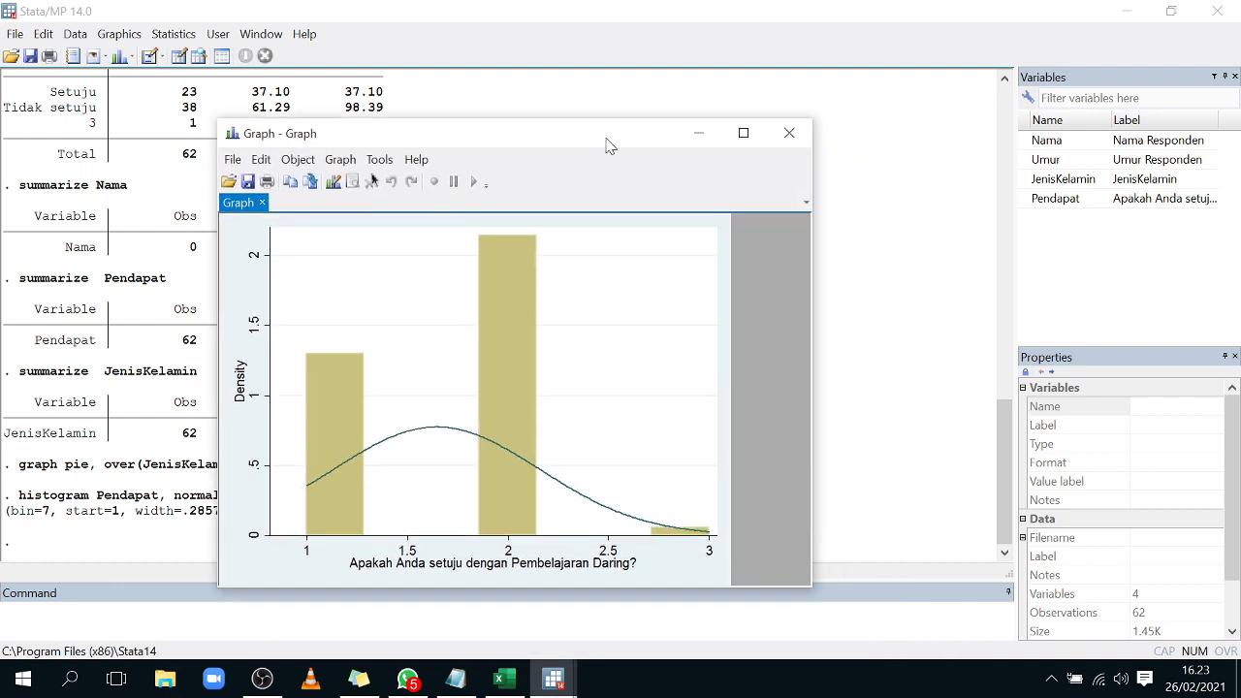
Step: Select the Pendapat variable, bring the histogram back up to examine it, minimize it and review the earlier command output
click(1177, 199)
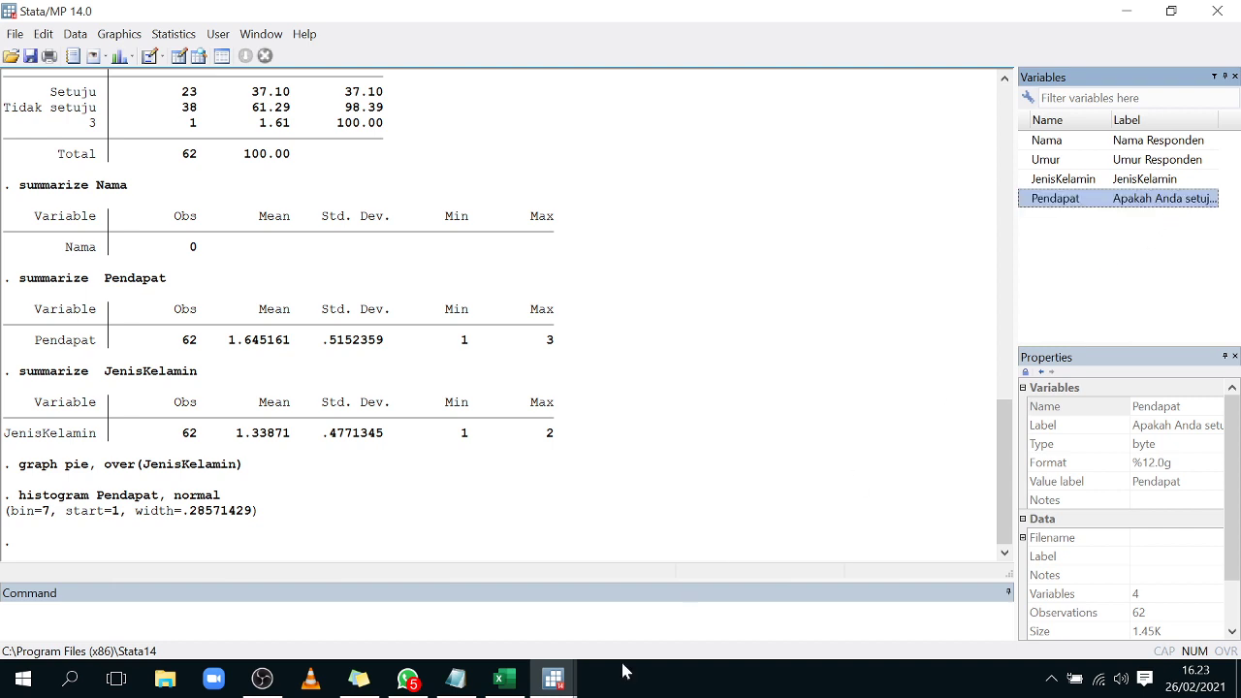
click(556, 682)
click(868, 597)
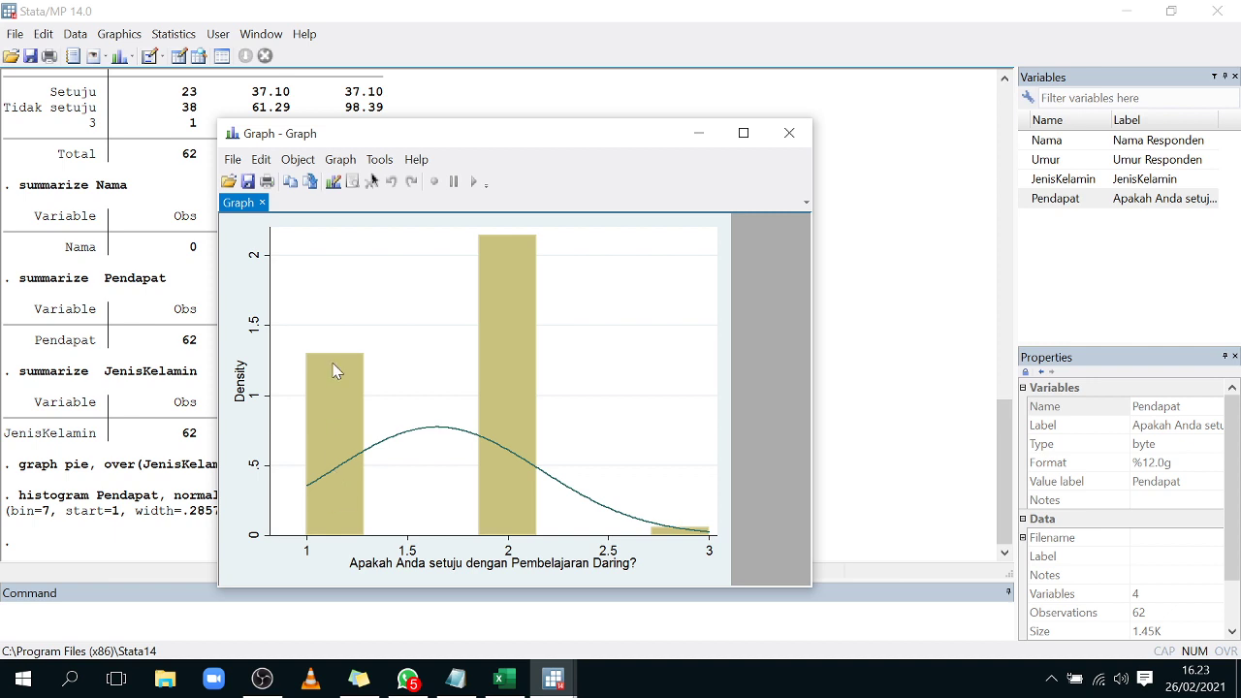
click(700, 134)
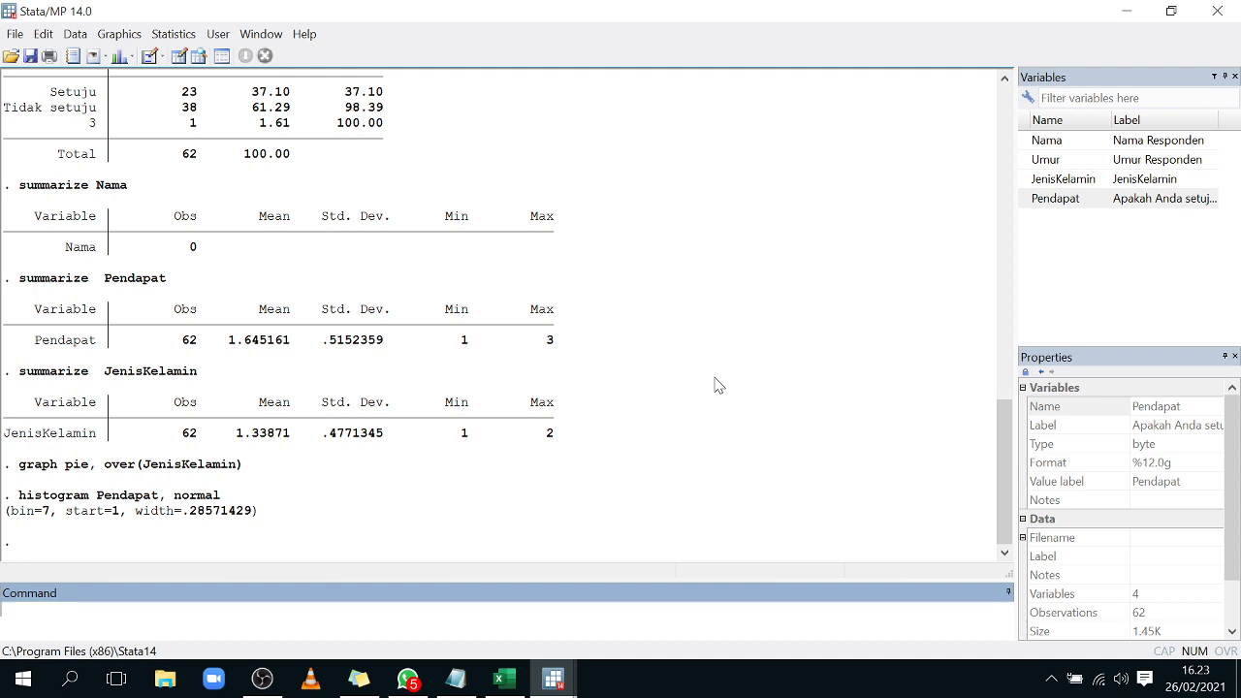
scroll(397, 465, up, 15)
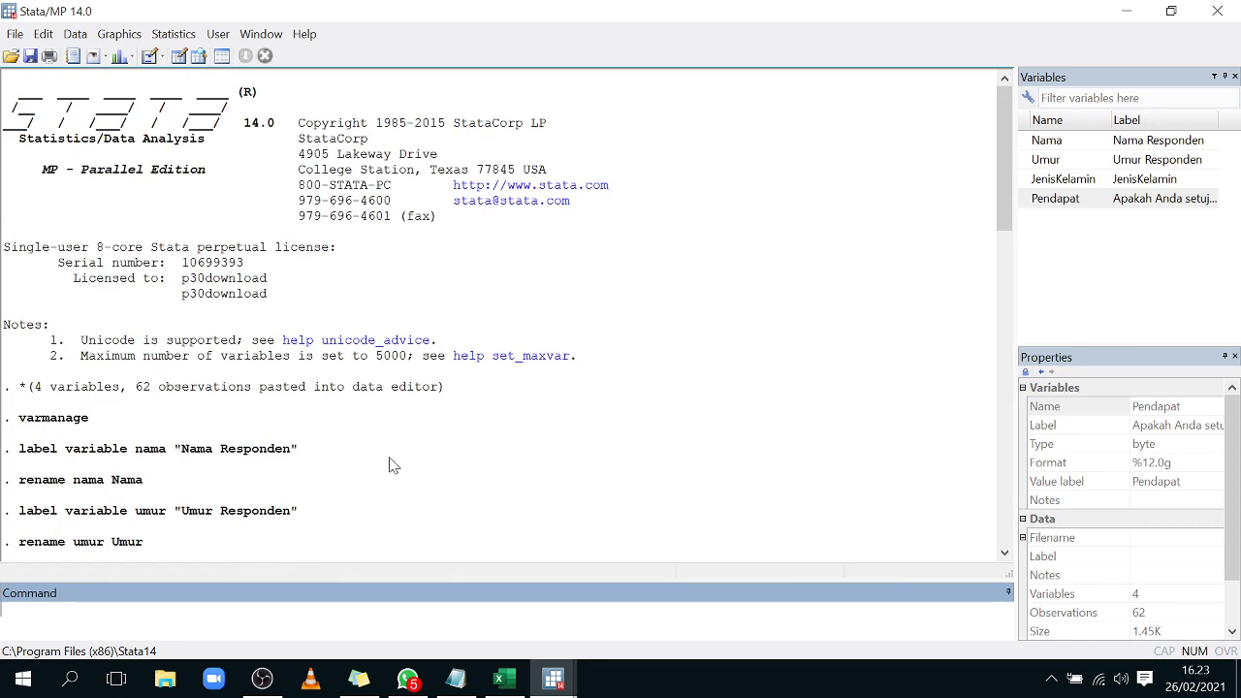
Step: Open the bar chart dialog and examine its main, category grouping and if/in observation restriction options
scroll(393, 466, down, 15)
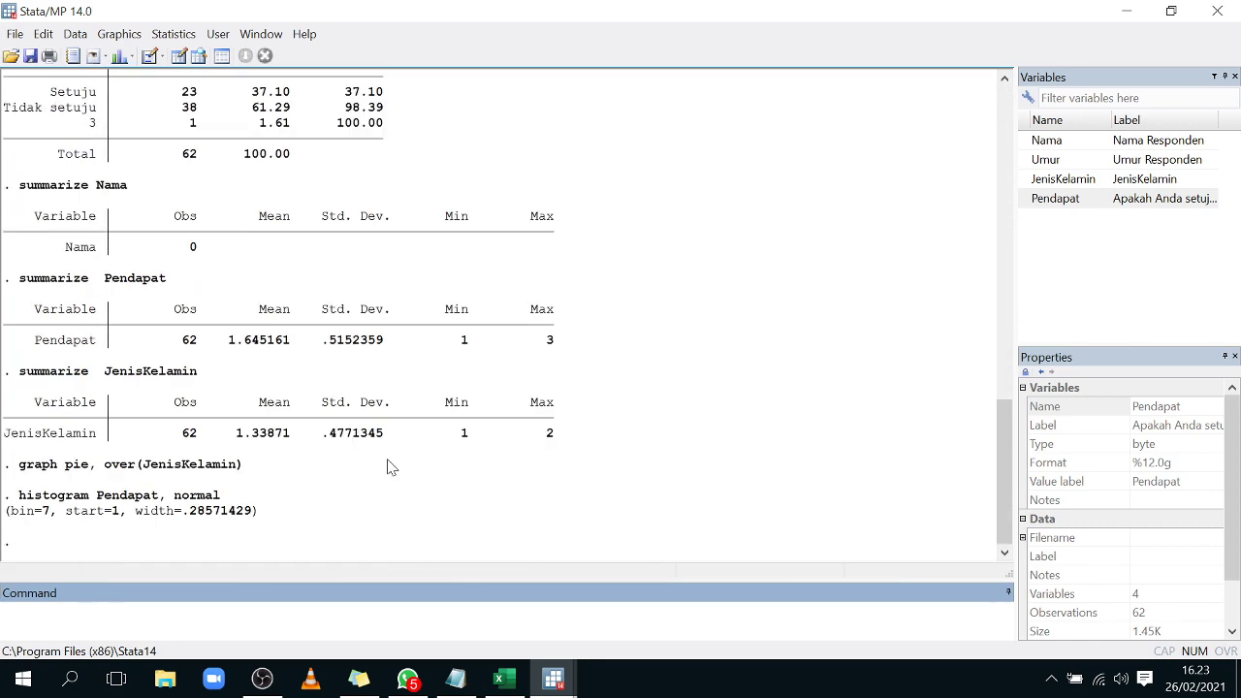
scroll(429, 263, up, 10)
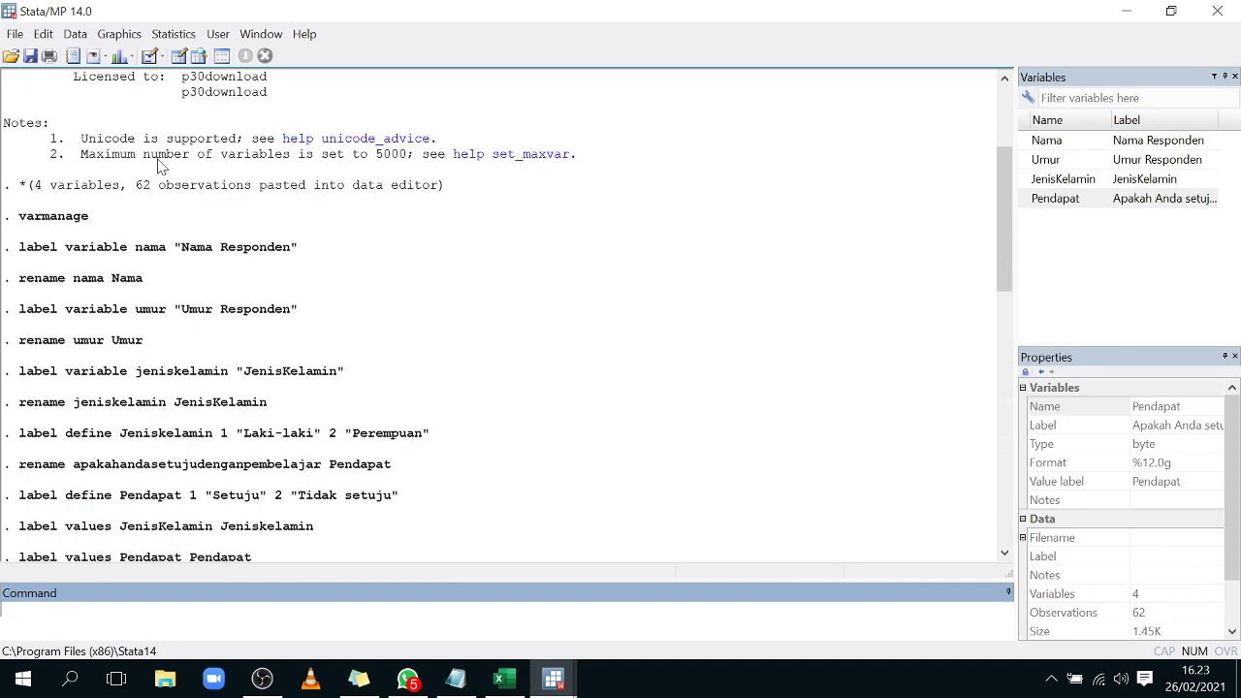
click(119, 34)
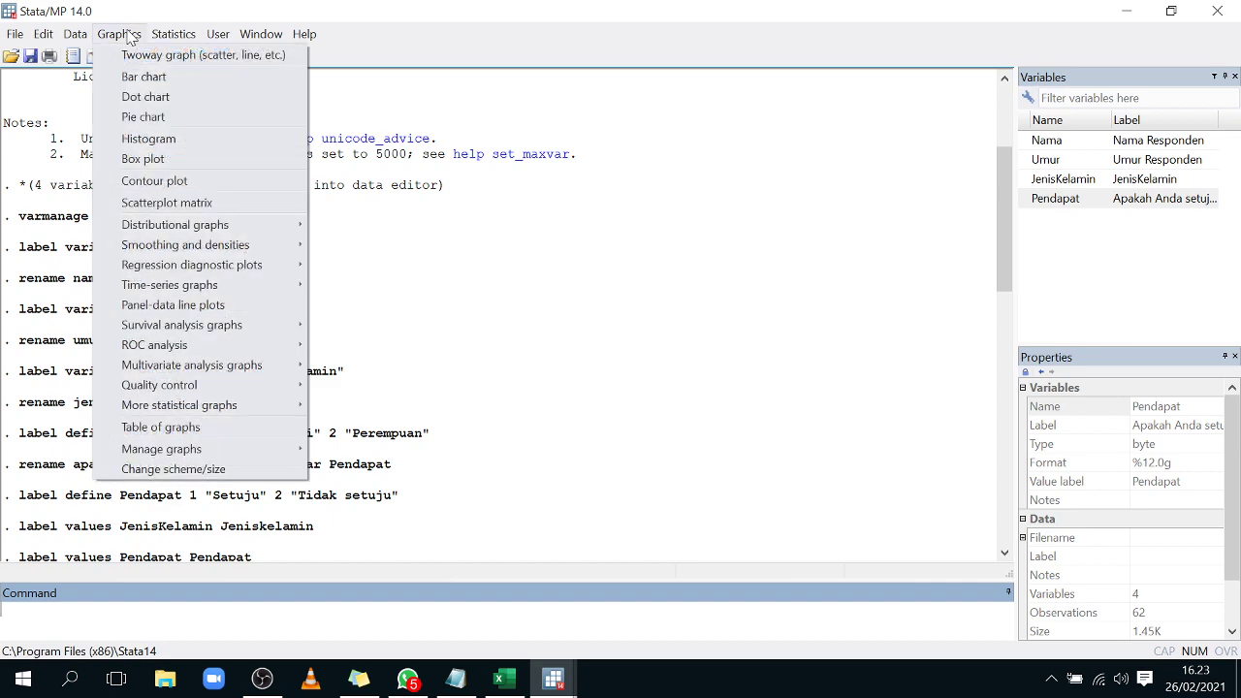
click(144, 77)
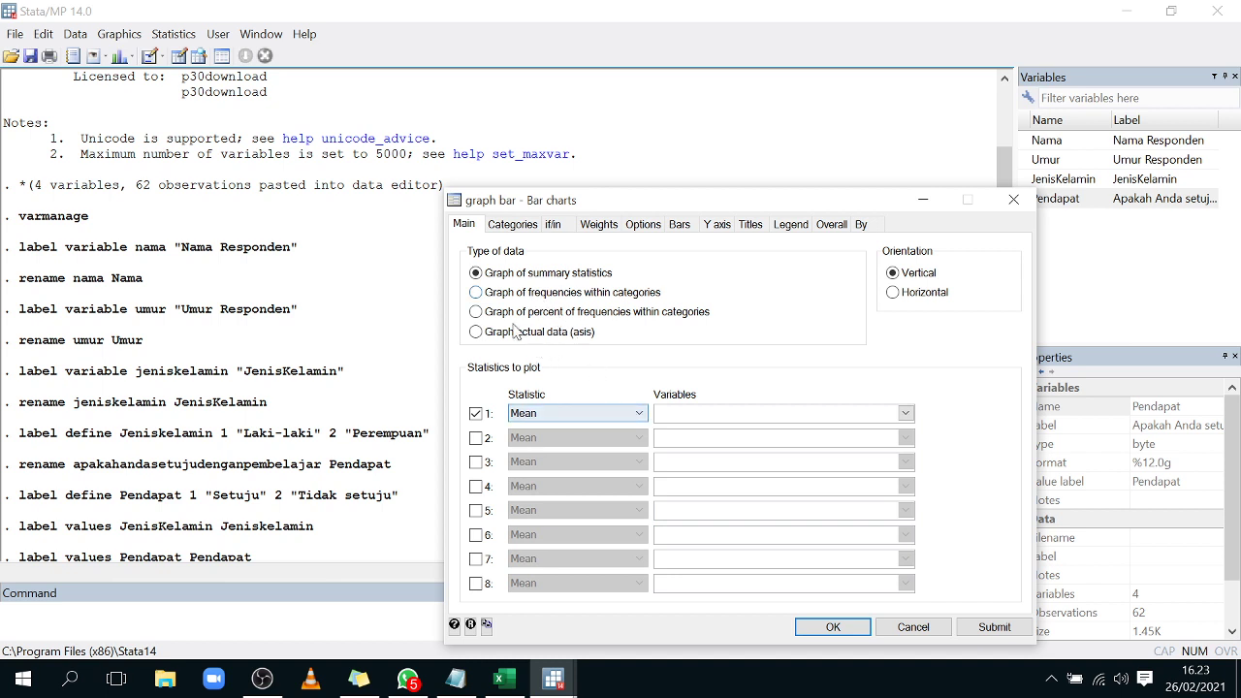
click(525, 229)
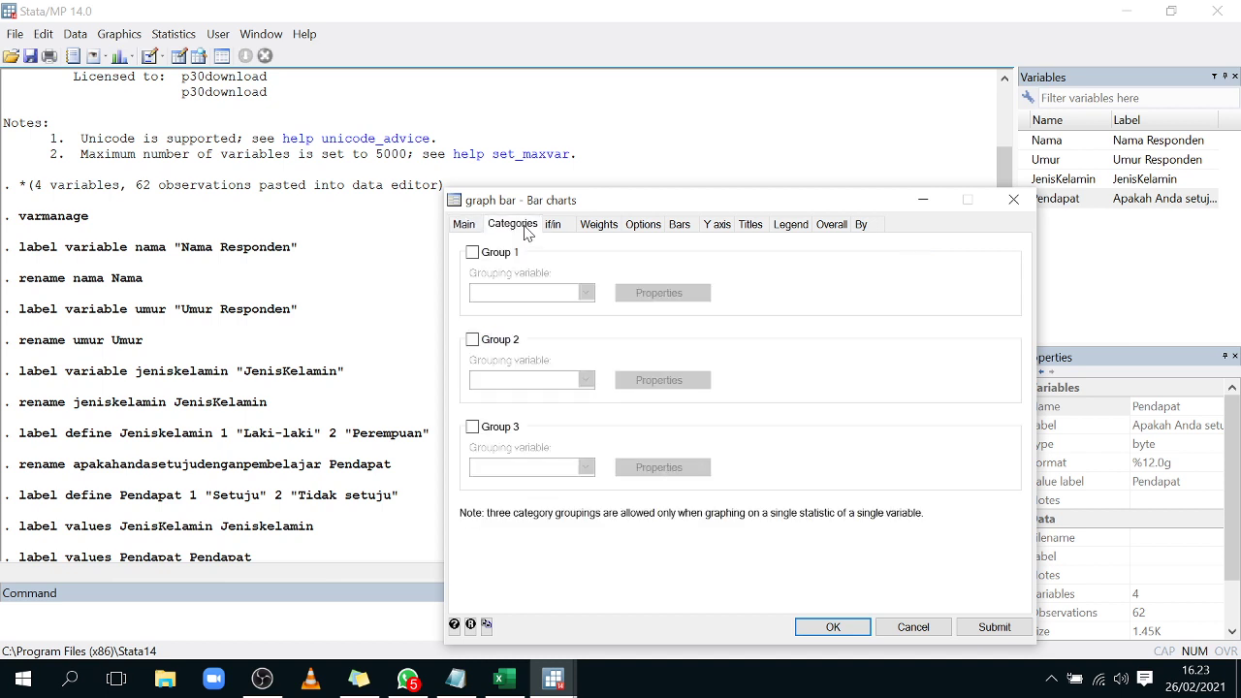
click(560, 227)
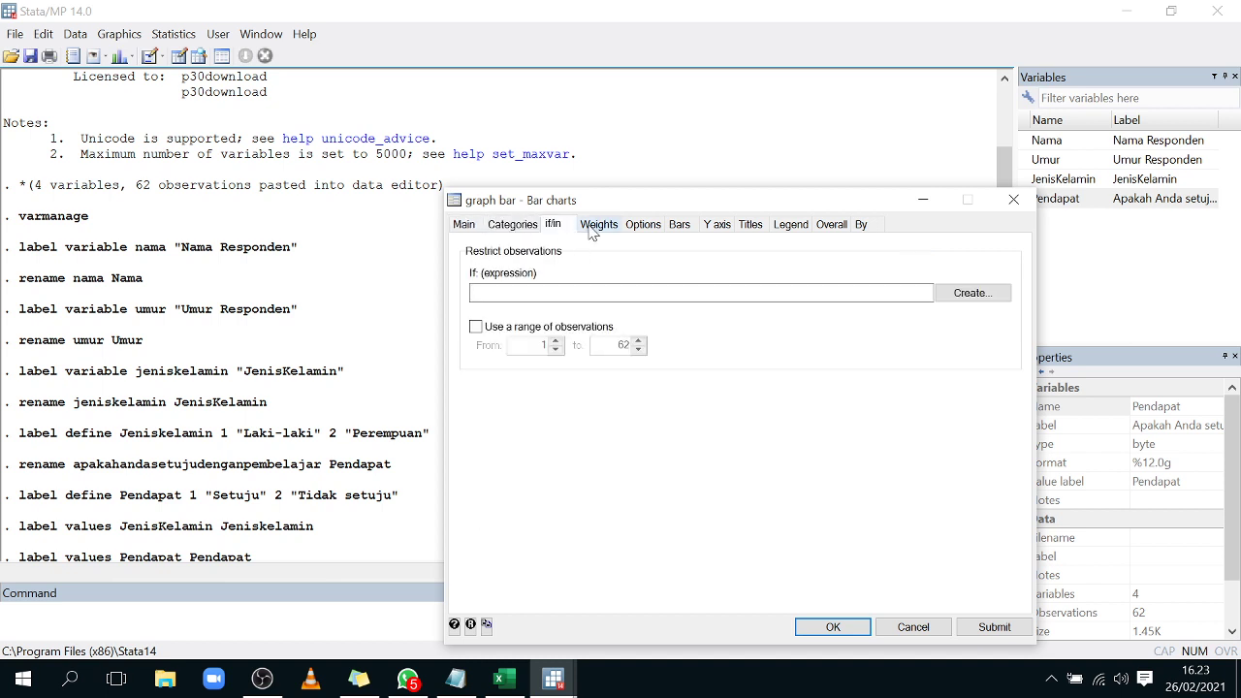